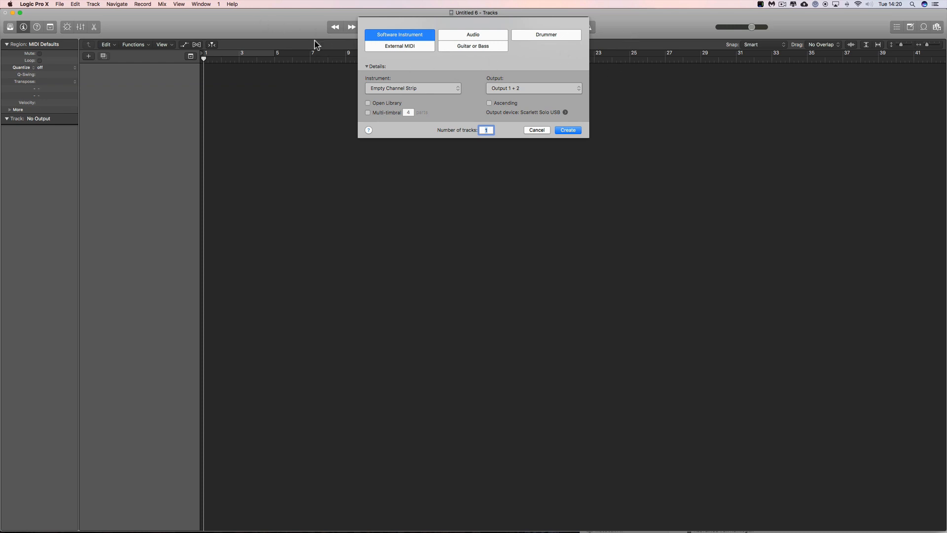
Create one audio track in the new project and make it slightly taller
click(483, 39)
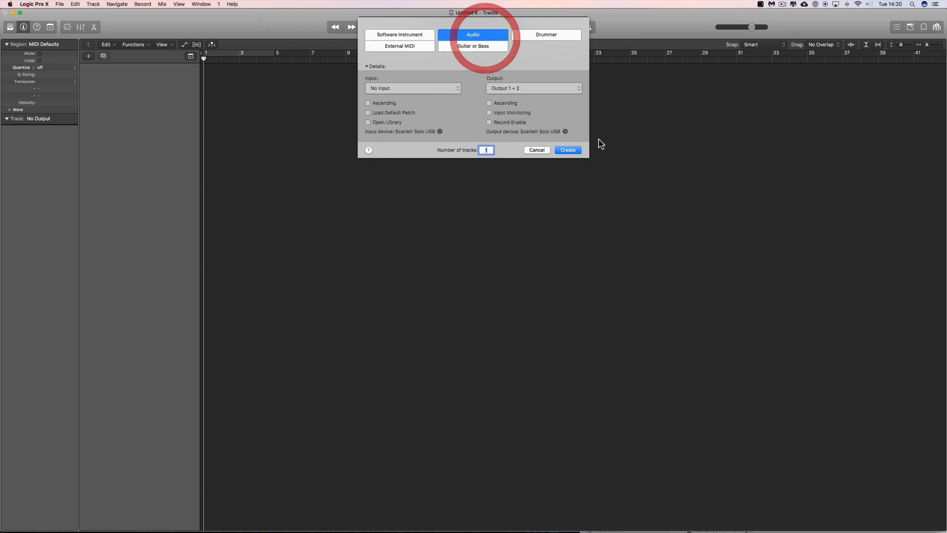
click(570, 150)
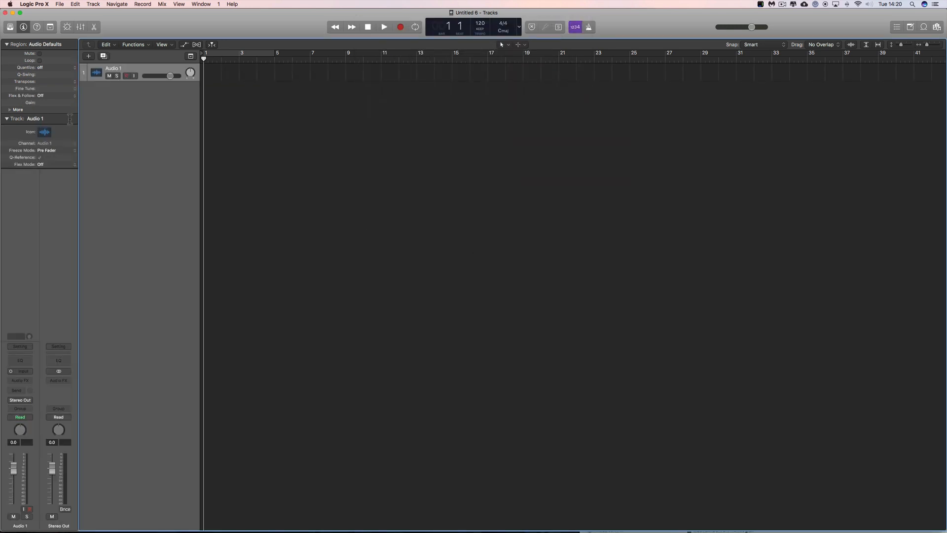
mouse_move(98, 80)
mouse_down()
mouse_move(99, 102)
mouse_move(99, 93)
mouse_up()
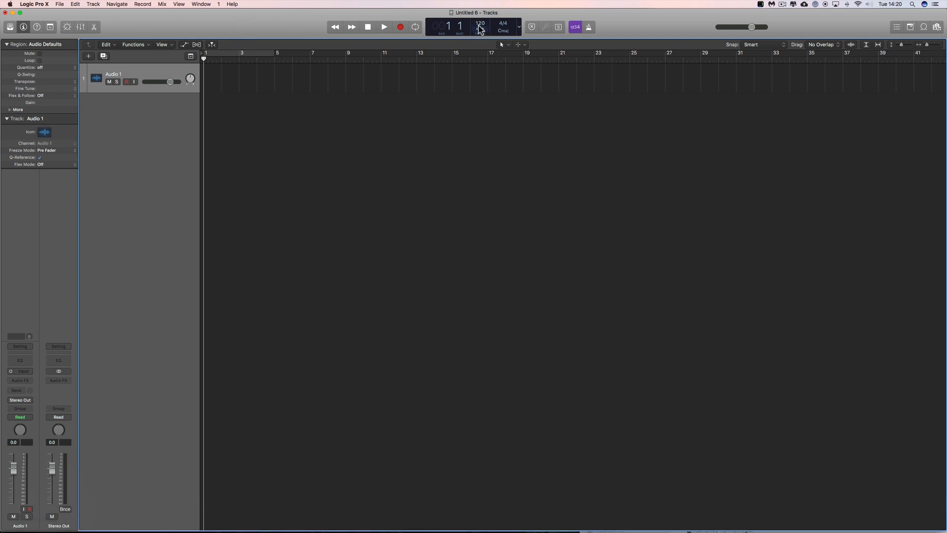
Show the global tracks and review the Smart Tempo project settings without changing them
click(191, 56)
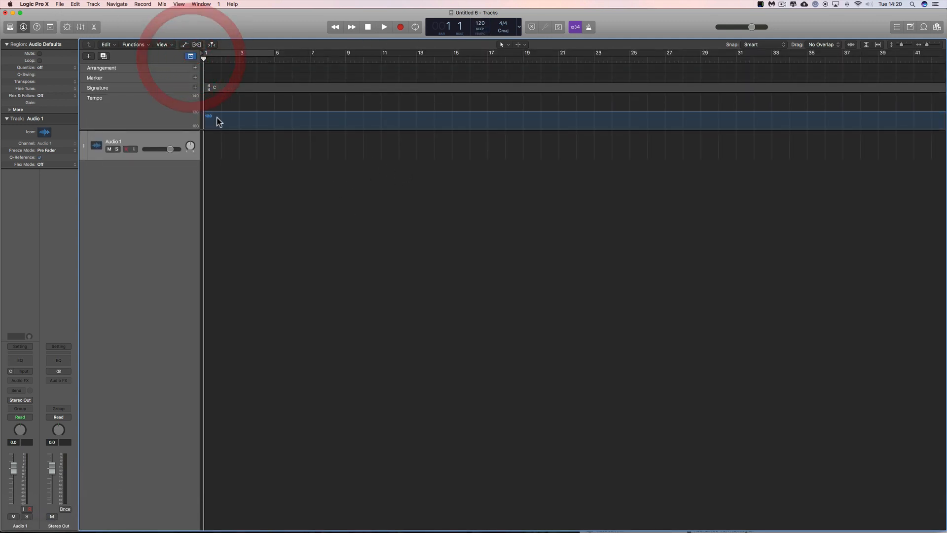
click(481, 34)
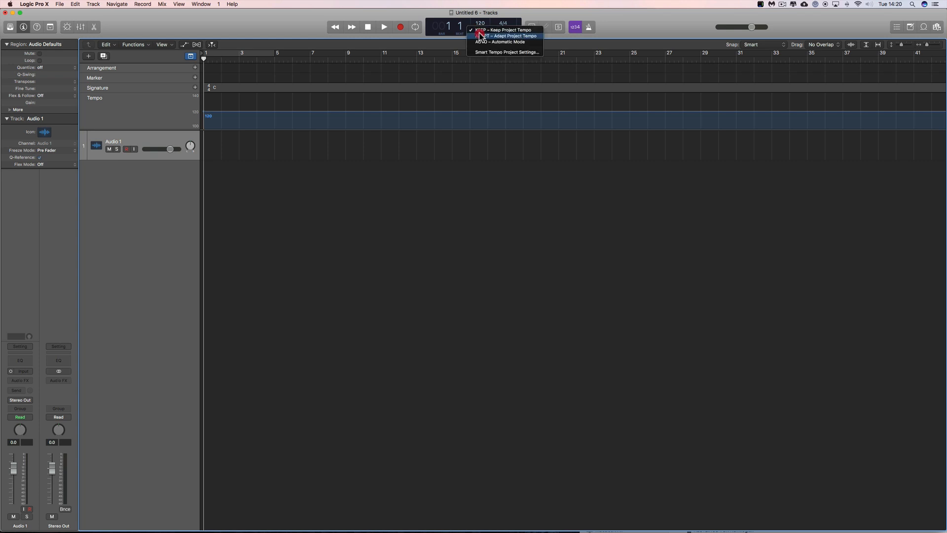
click(500, 52)
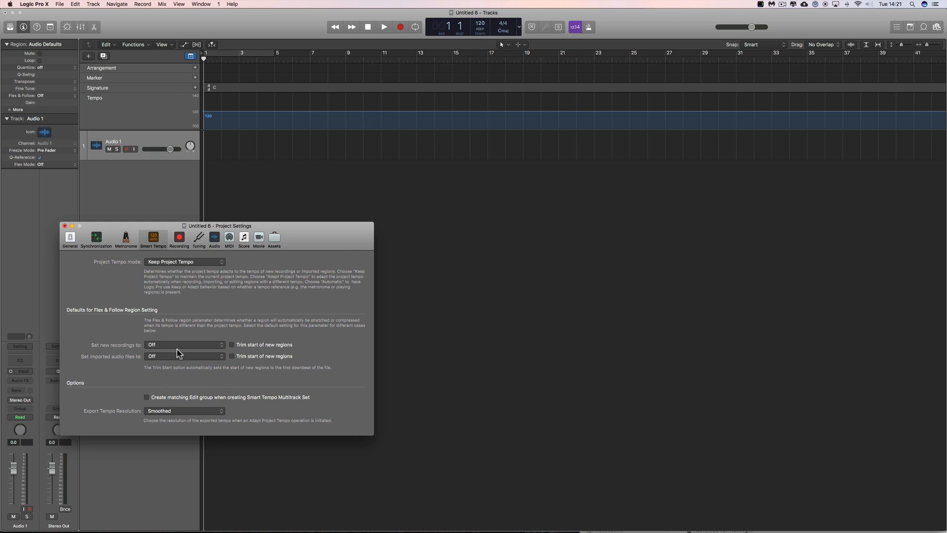
click(64, 226)
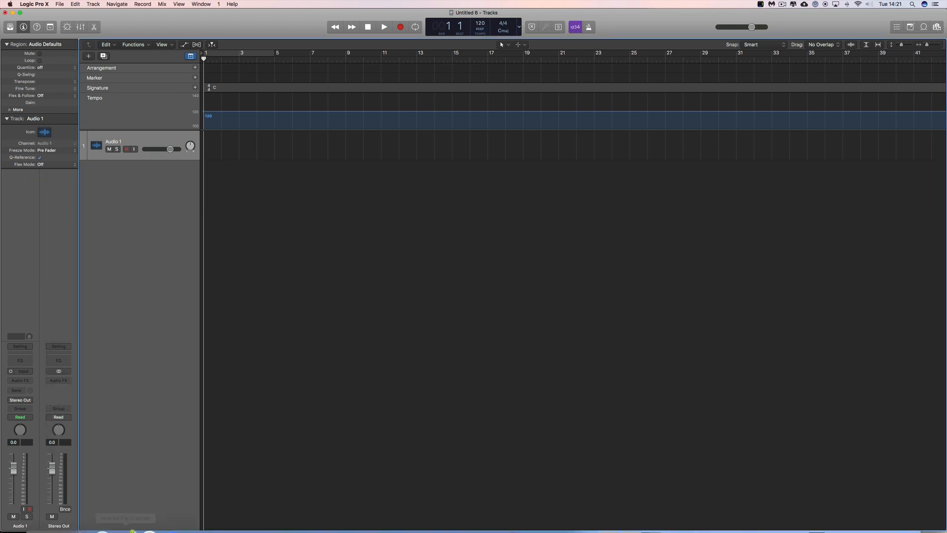
Import the Queen - Now Im Here drums, bass and guitars MP3s from Downloads at bar 5, each on a new track
mouse_move(79, 525)
click(50, 519)
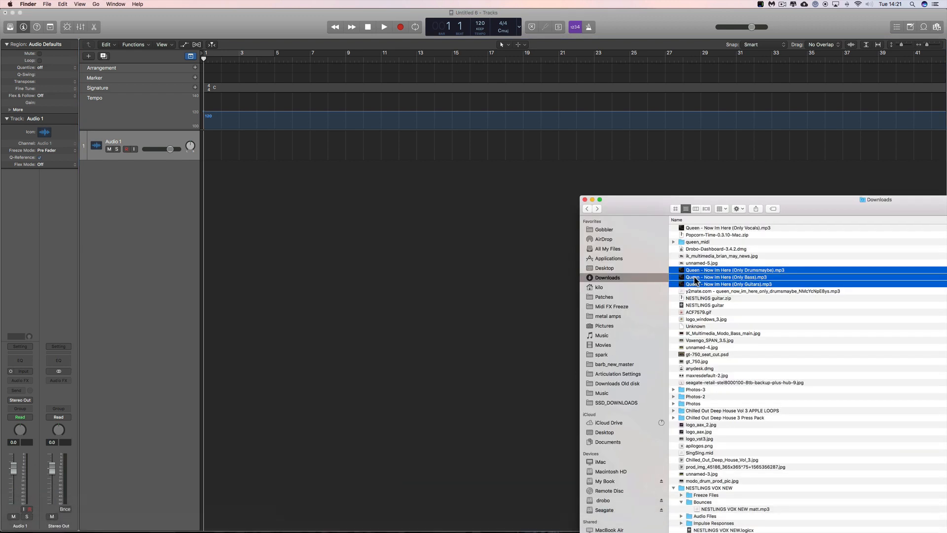
drag(708, 272, 275, 141)
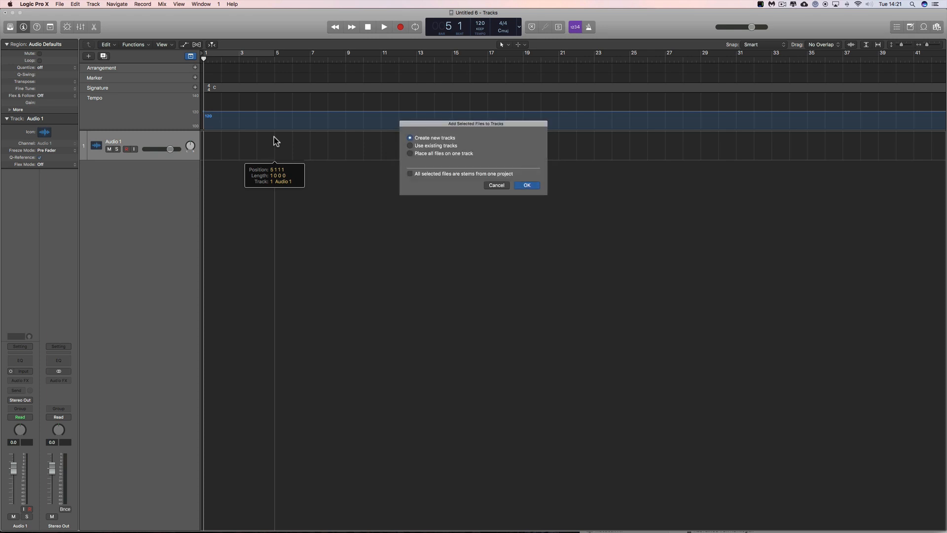
click(410, 138)
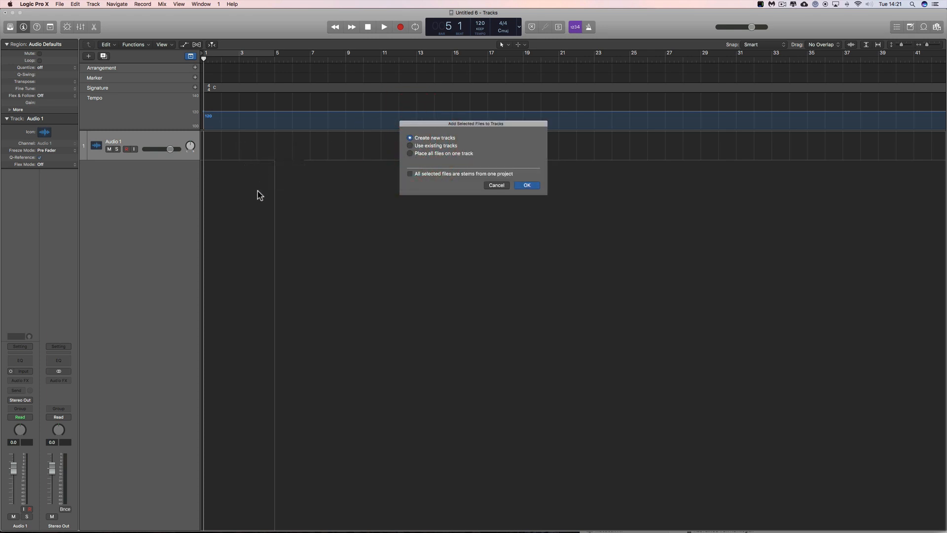
click(522, 187)
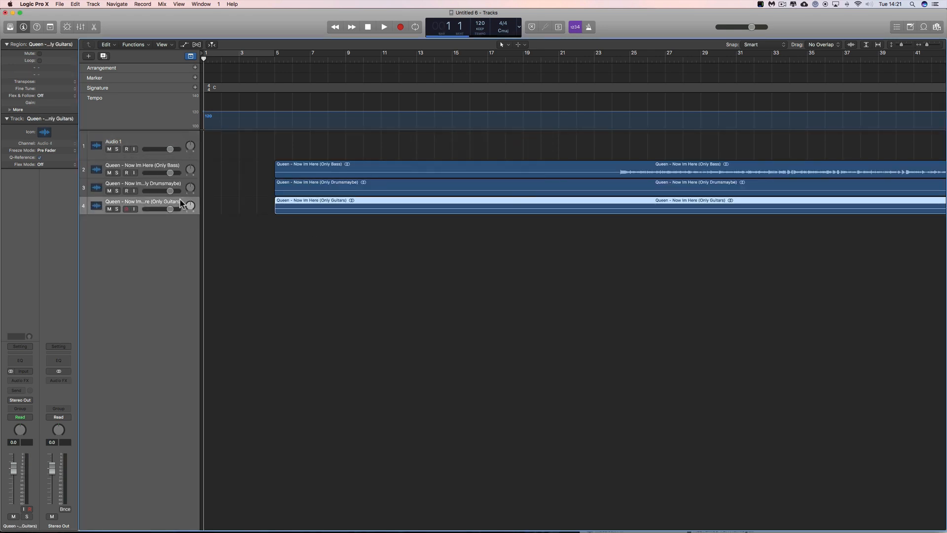
Delete the empty Audio 1 track
click(239, 143)
click(172, 145)
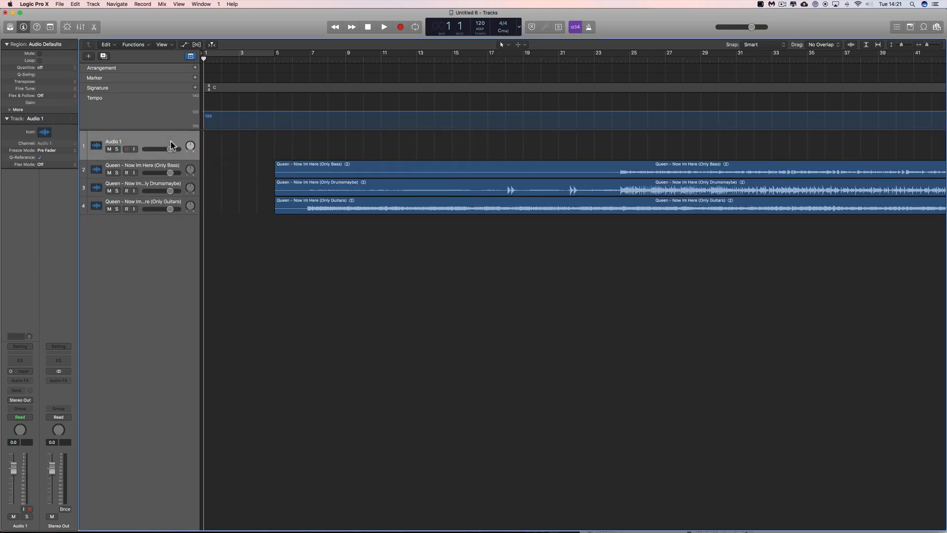
key(super+BackSpace)
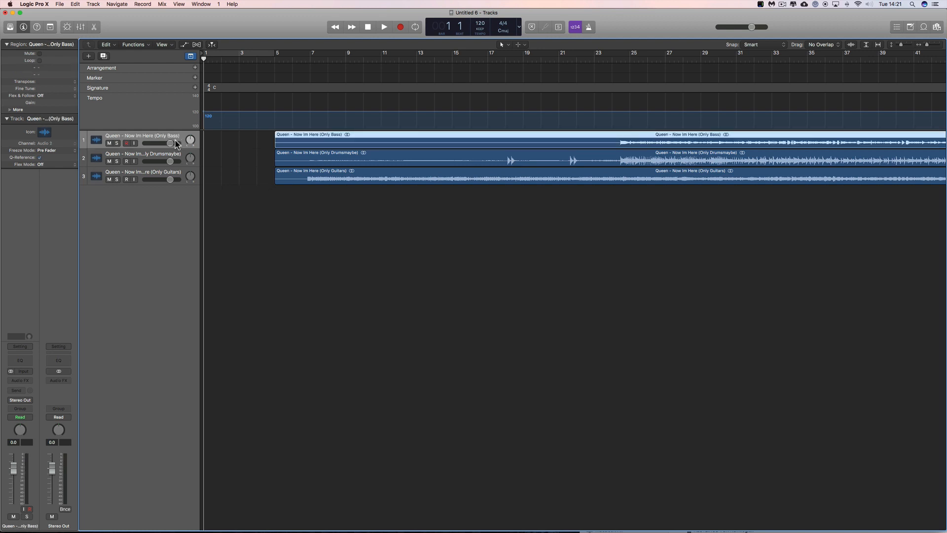
Select the bass, drums and guitars tracks together and lower their volume to -4.2 dB
click(903, 45)
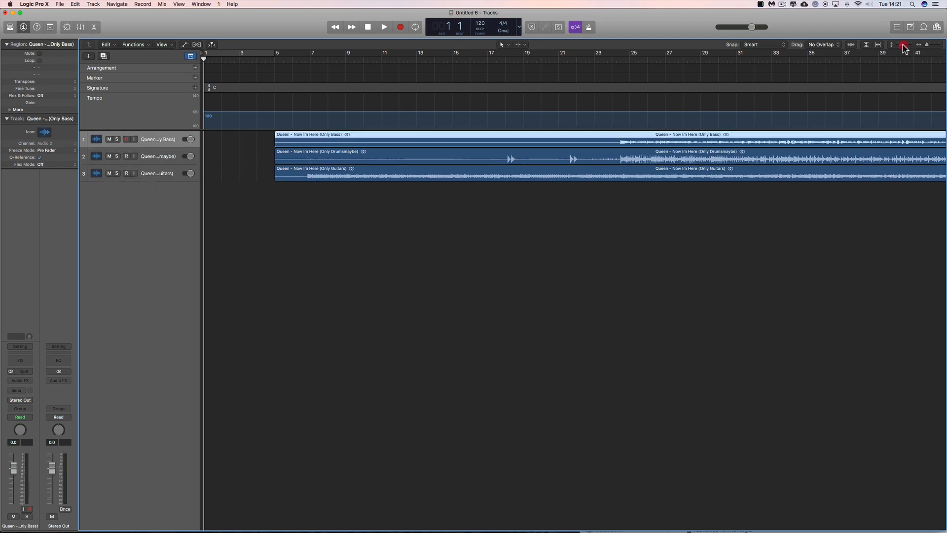
click(611, 58)
shift+click(165, 218)
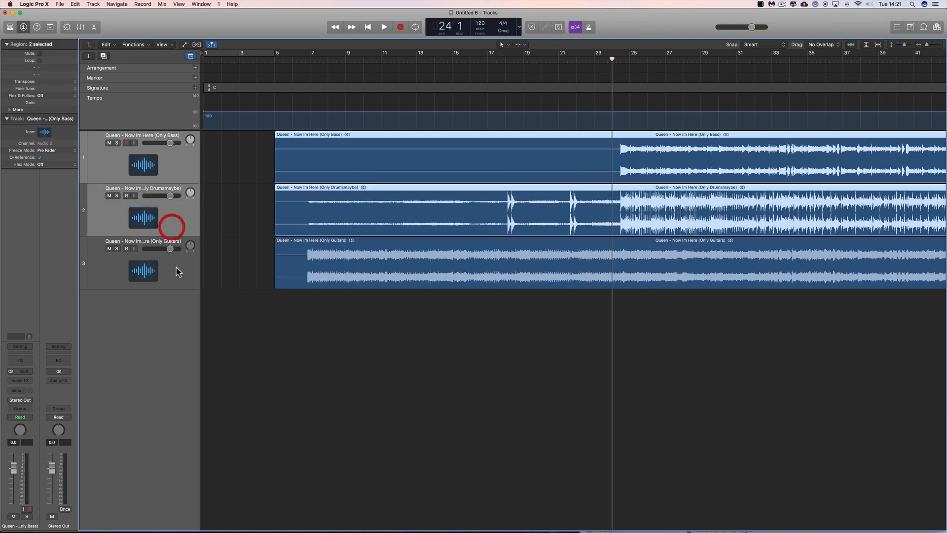
shift+click(173, 264)
drag(170, 249, 156, 249)
Listen to the stems around bar 24, at the drum hits near bar 18, and at the band's entry near bar 24
key(space)
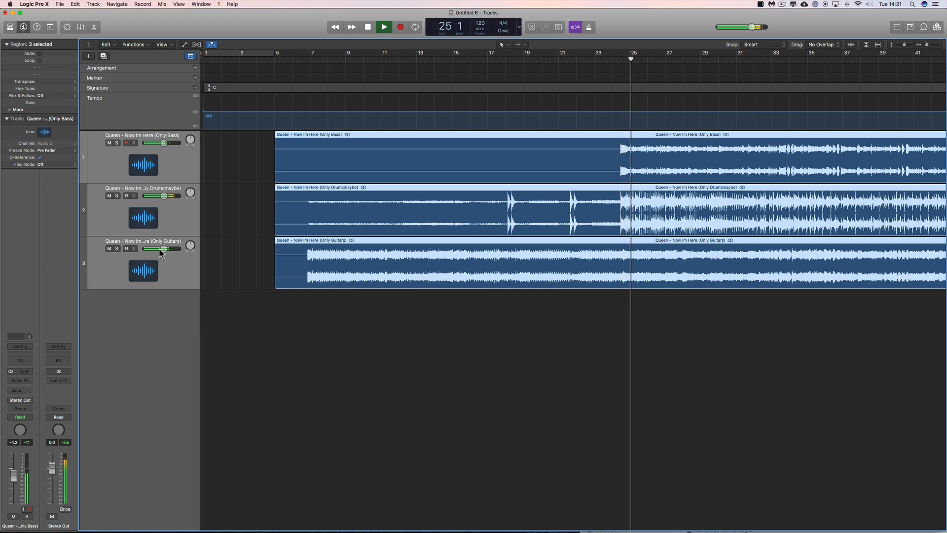
key(space)
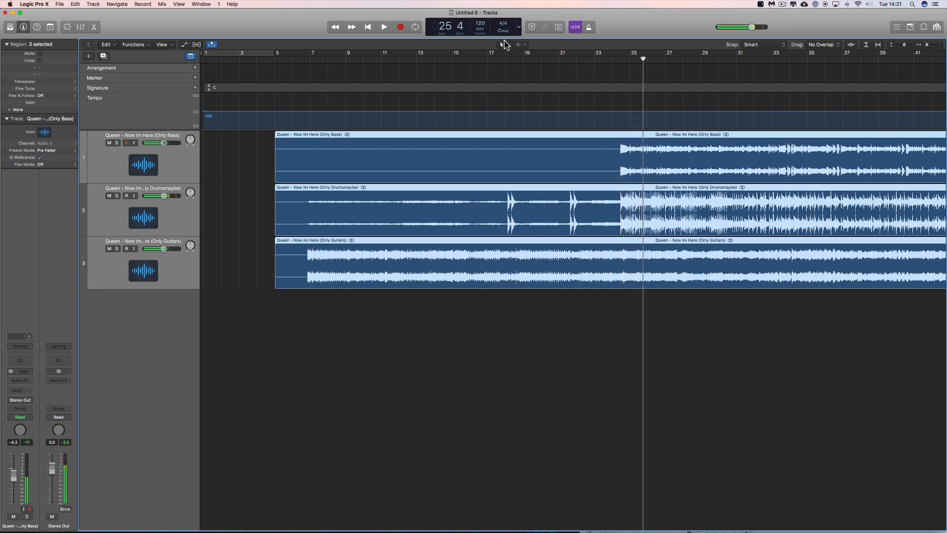
double_click(506, 60)
key(space)
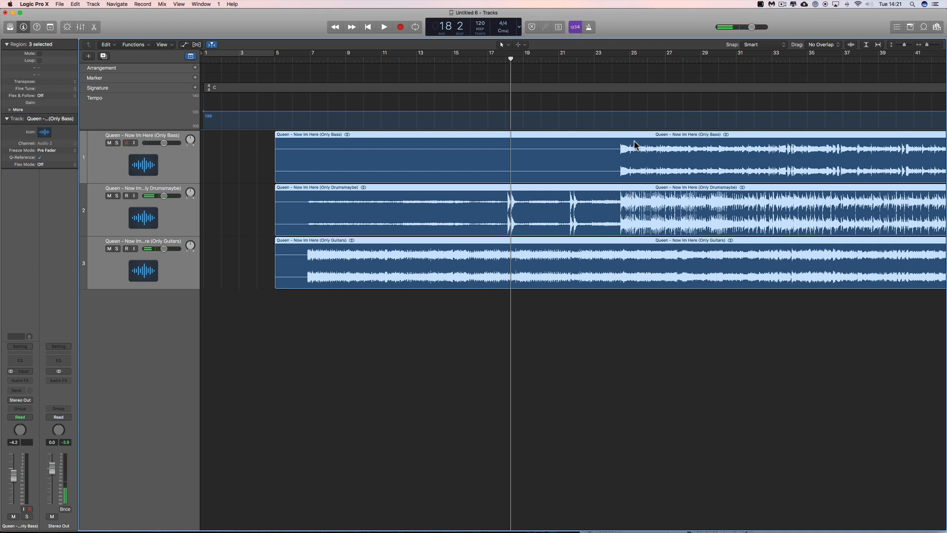
double_click(621, 60)
key(space)
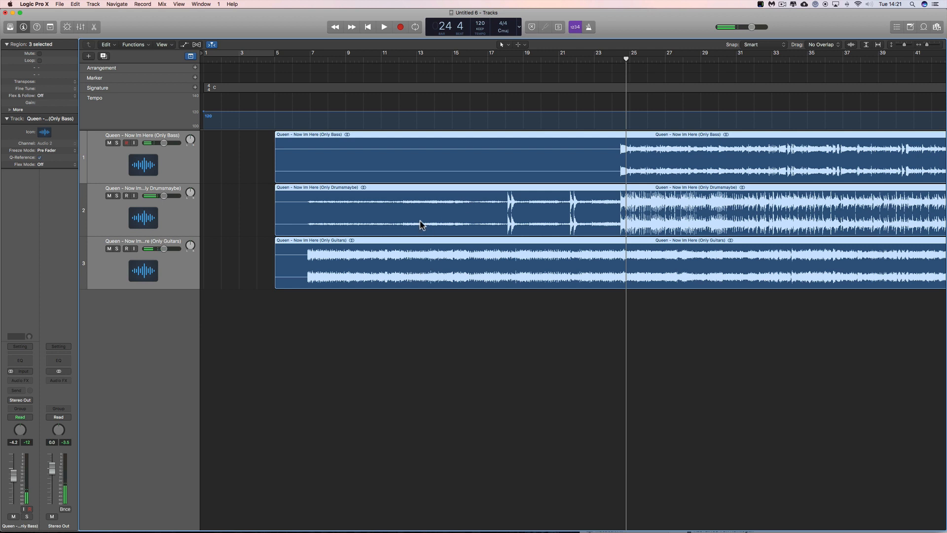
Select the bass, drums and guitars regions and create a Smart Tempo multitrack set from them
click(444, 285)
click(454, 310)
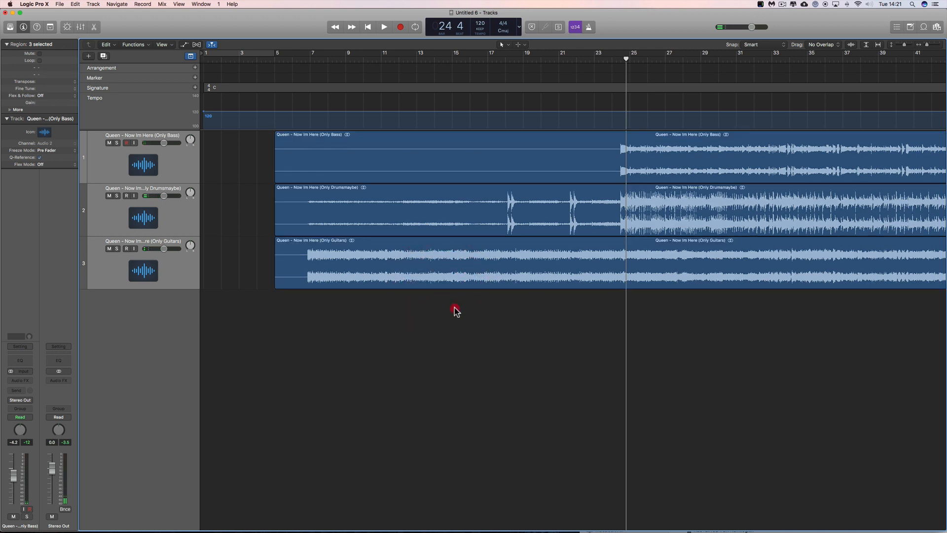
click(457, 246)
shift+click(461, 186)
shift+click(465, 145)
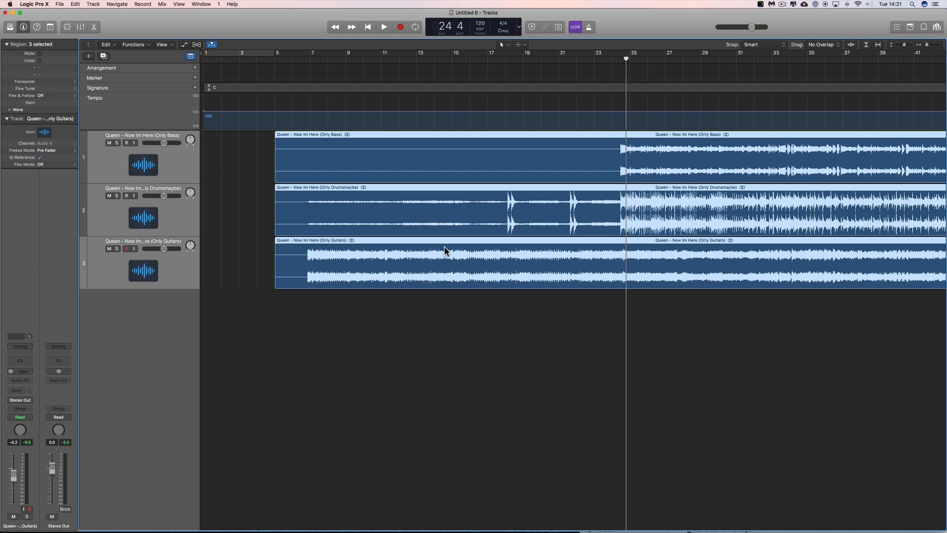
right_click(432, 315)
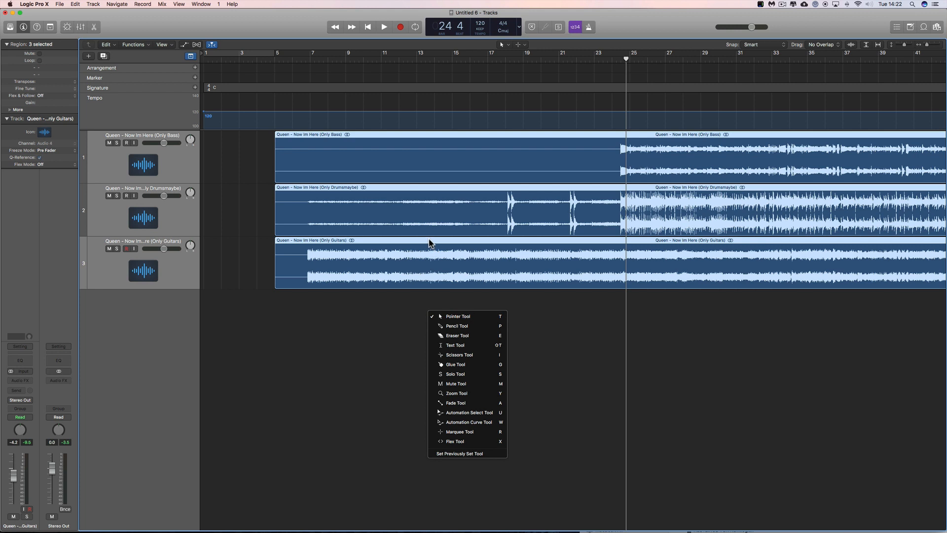
click(400, 332)
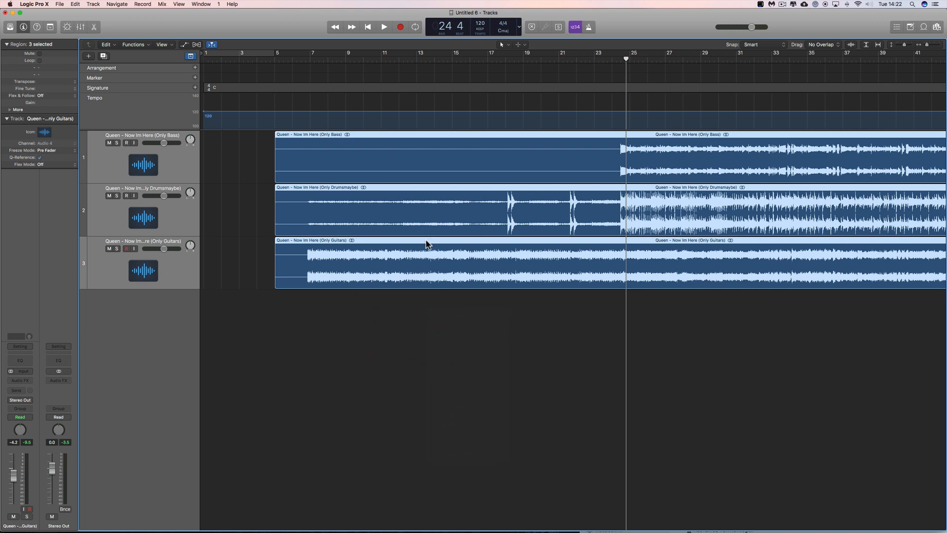
right_click(428, 243)
mouse_move(441, 280)
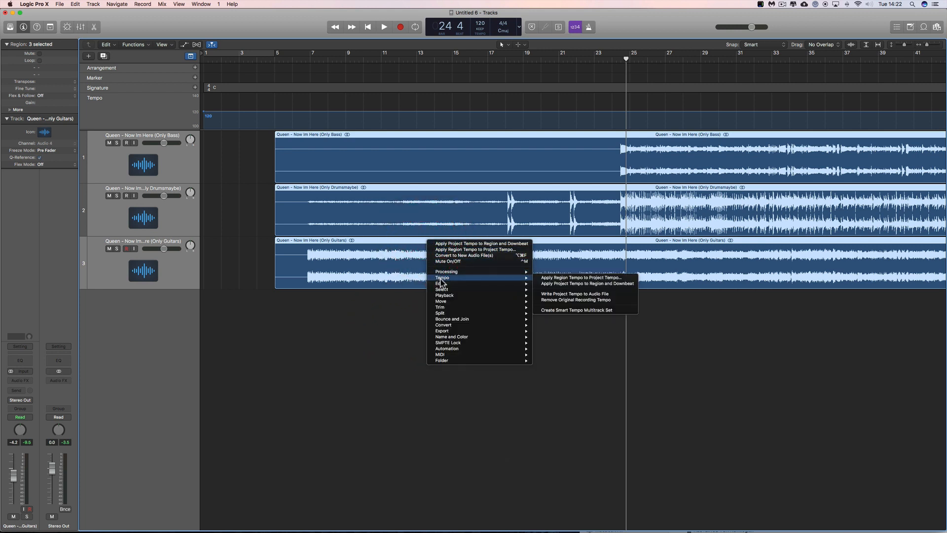
click(582, 311)
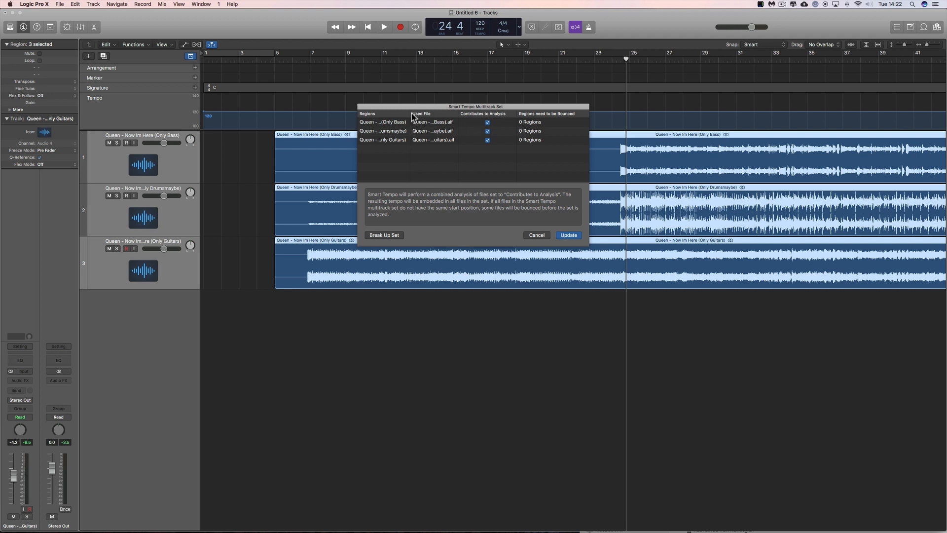
Let only the drums file contribute to the Smart Tempo analysis, excluding bass and guitars, and run the analysis
click(488, 123)
click(438, 132)
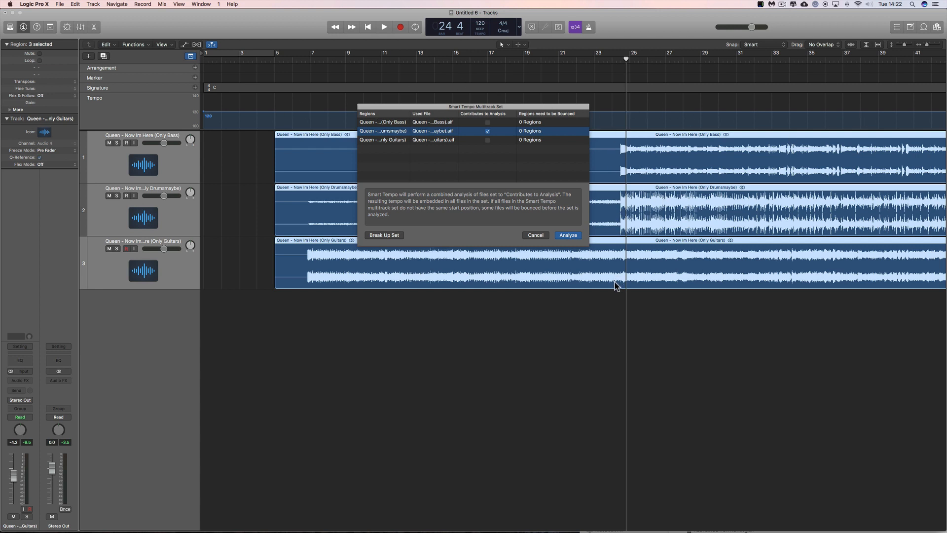
click(569, 236)
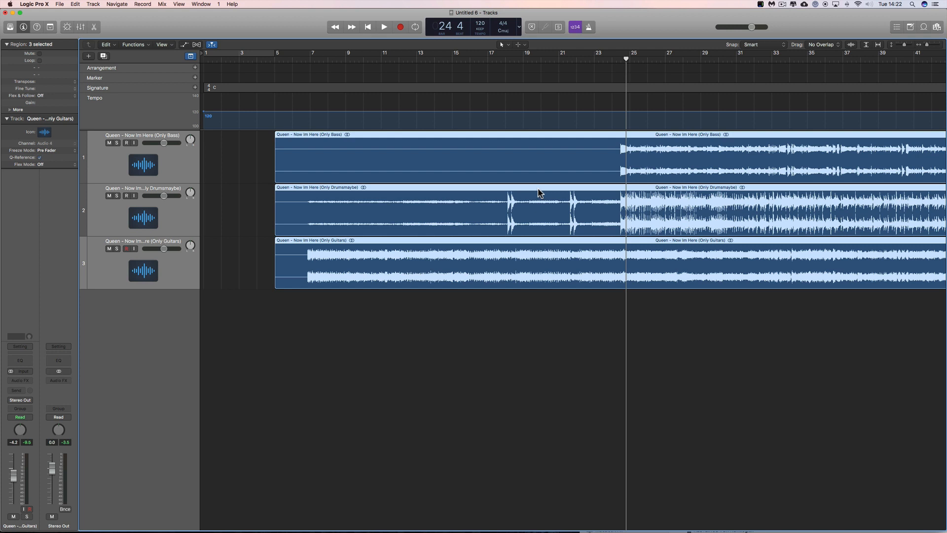
Apply the region tempo to the project tempo, aligning the downbeat and maintaining the relative positions of all other regions
right_click(494, 187)
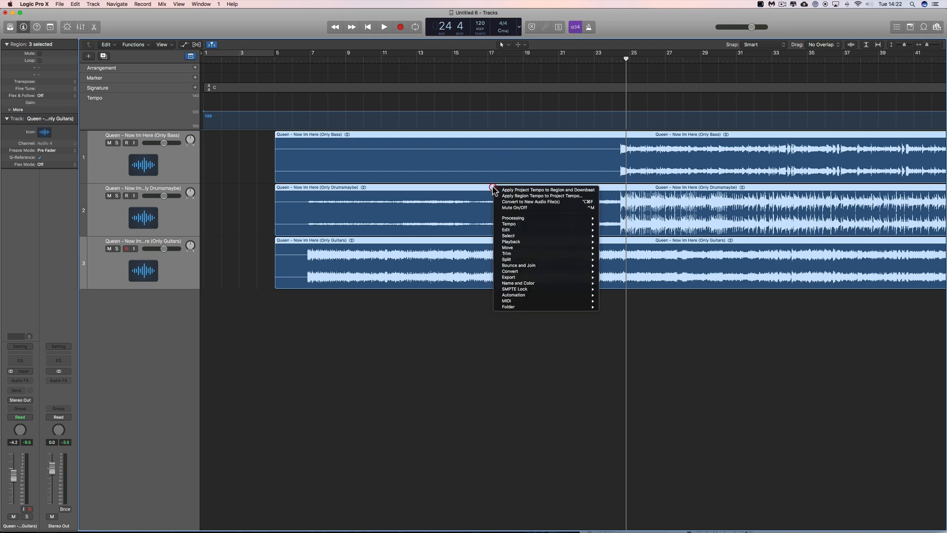
mouse_move(590, 226)
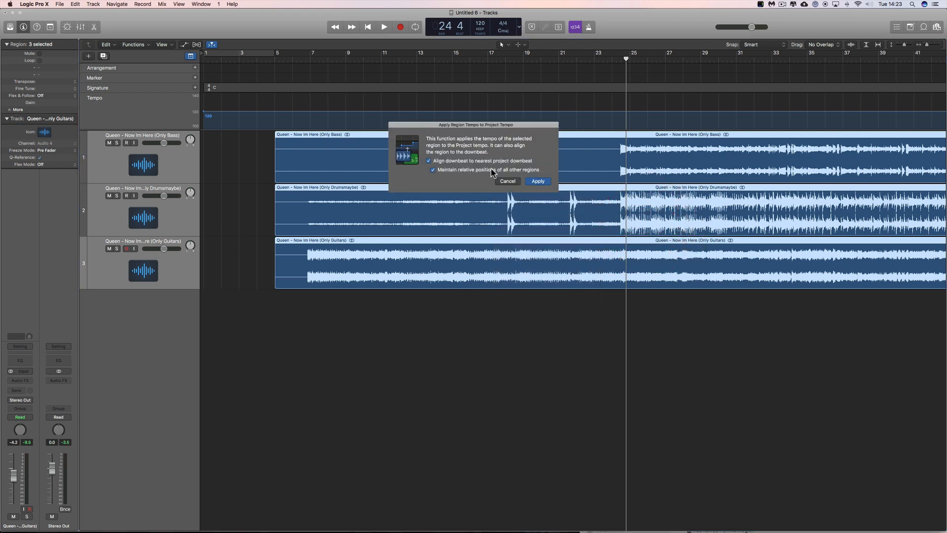
click(537, 181)
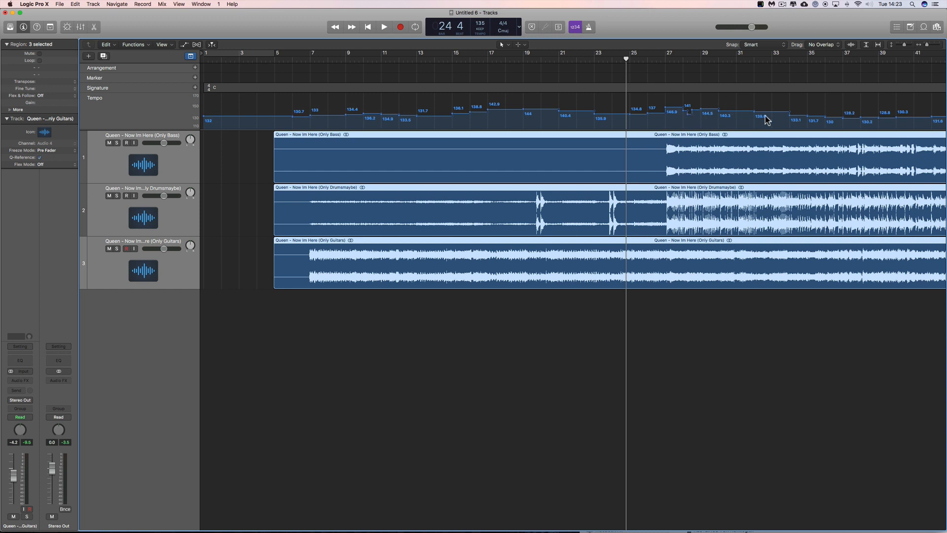
Enable the metronome click and play the stems from bar 27 to check the new tempo map
scroll(730, 112, right, 3)
double_click(626, 57)
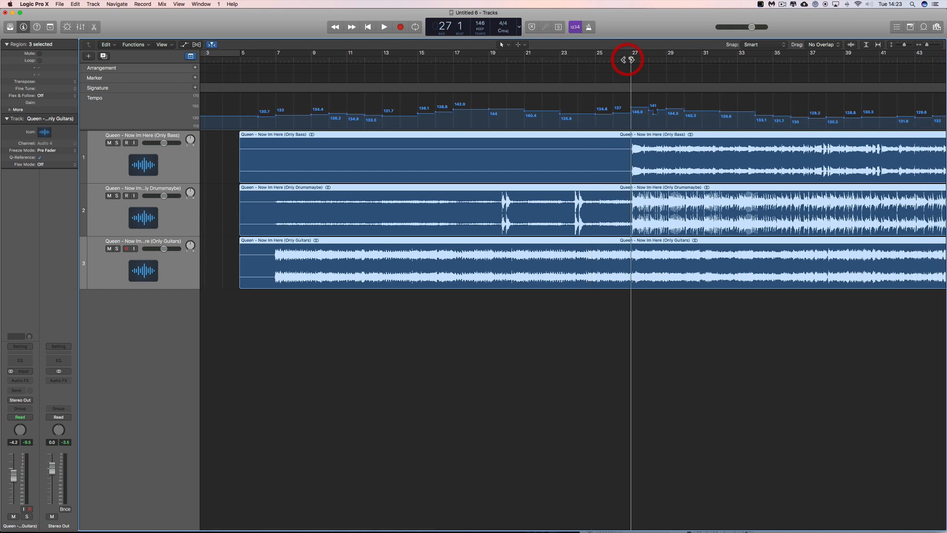
click(588, 26)
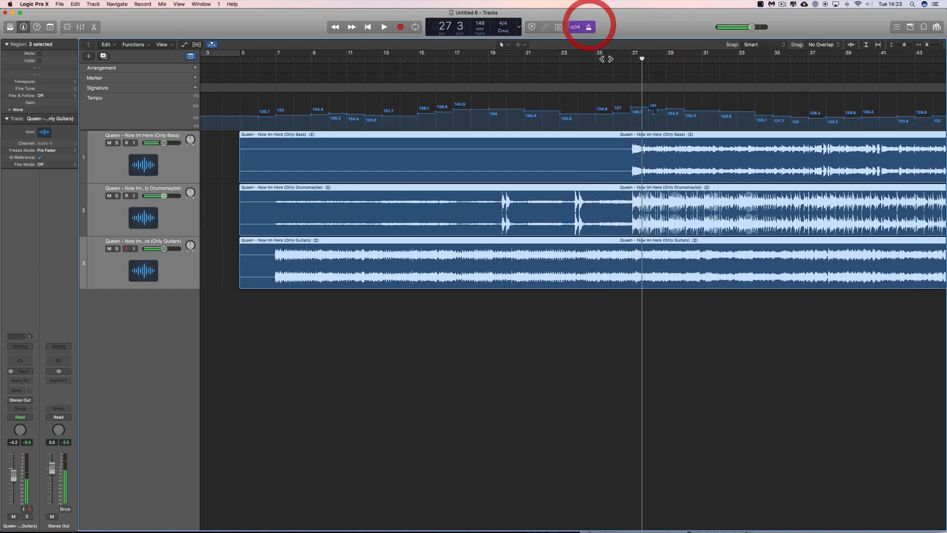
key(space)
Lower the volume of all three tracks to -12.8 dB and continue playback against the metronome
mouse_move(168, 197)
mouse_down()
mouse_move(142, 198)
mouse_move(158, 197)
mouse_up()
key(space)
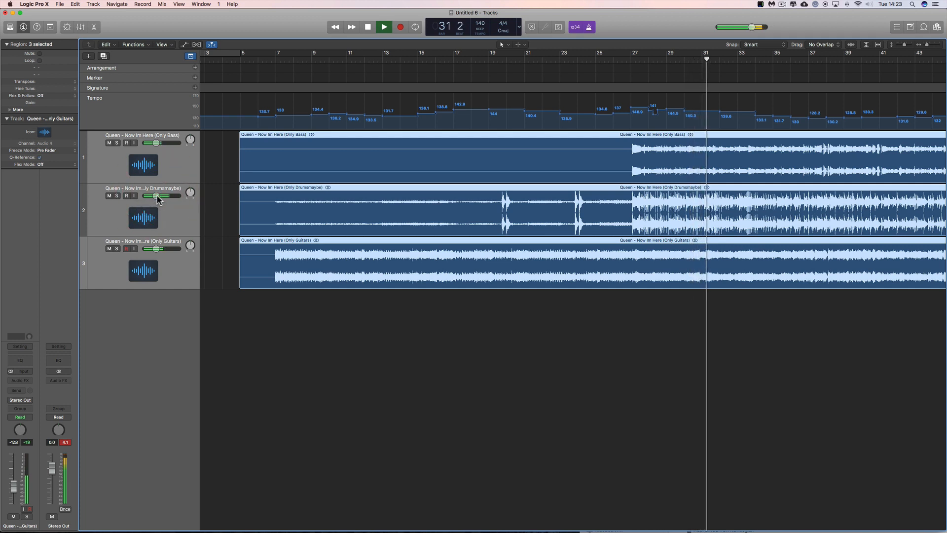
key(space)
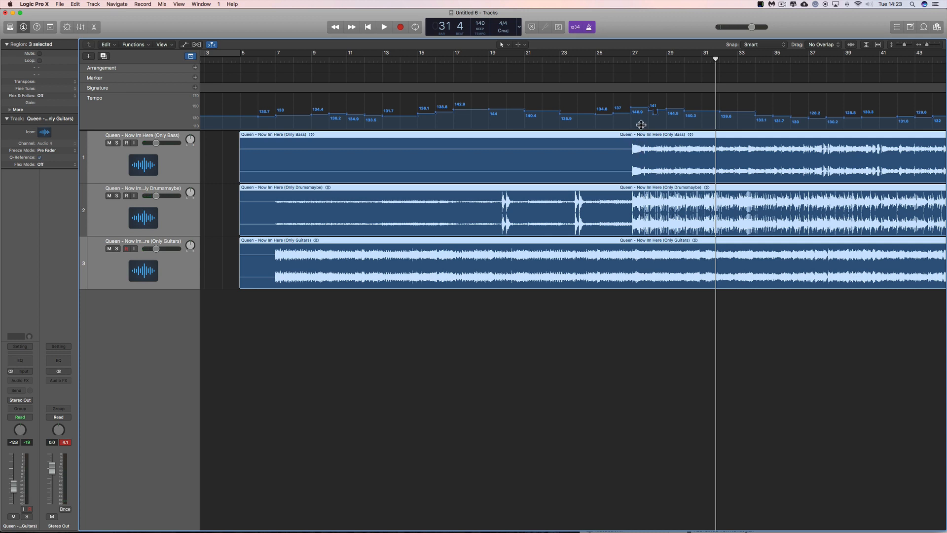
key(space)
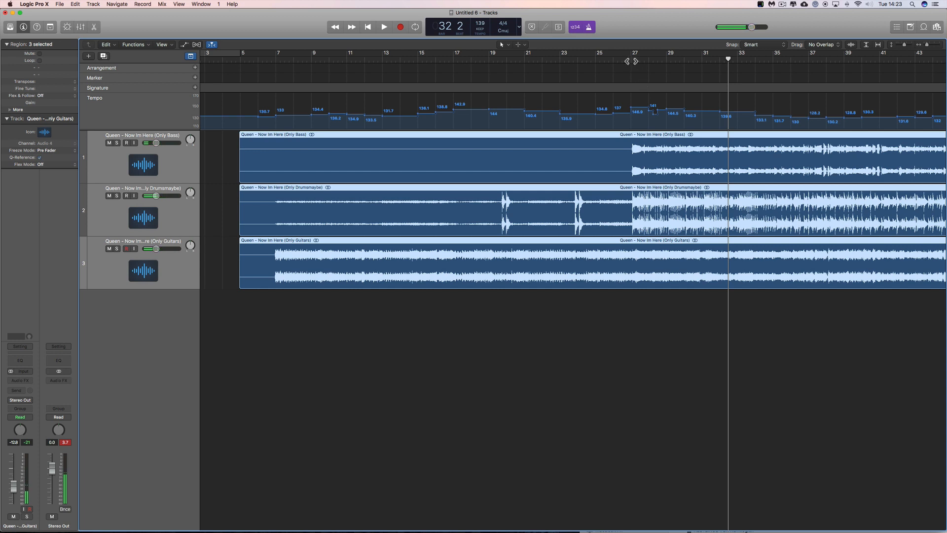
Play the stems with the metronome from bar 39 and again from bar 37 to check the tempo map
click(630, 60)
scroll(799, 79, right, 5)
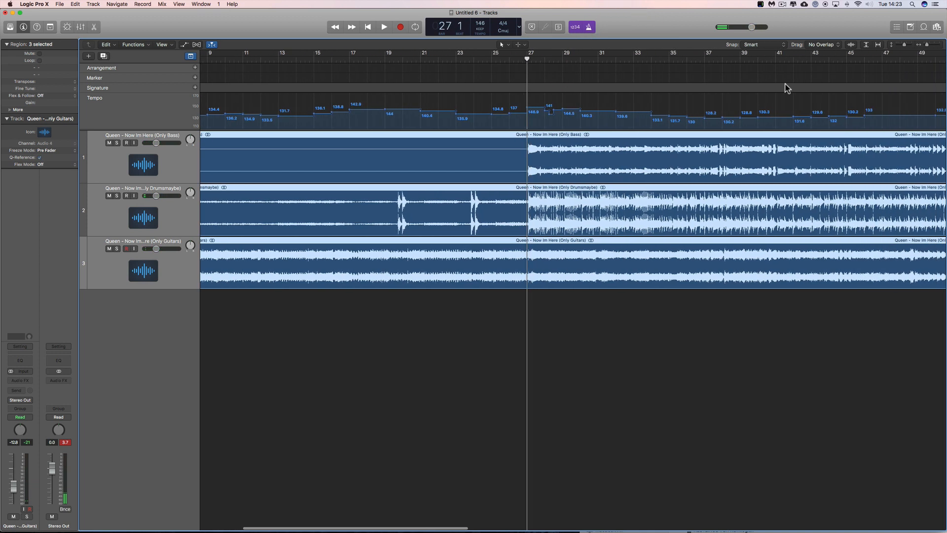
click(708, 60)
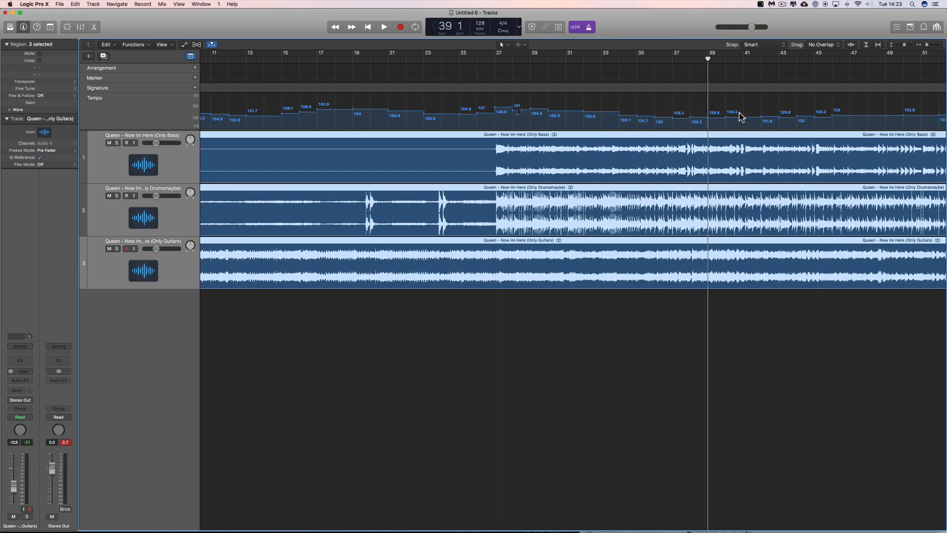
key(space)
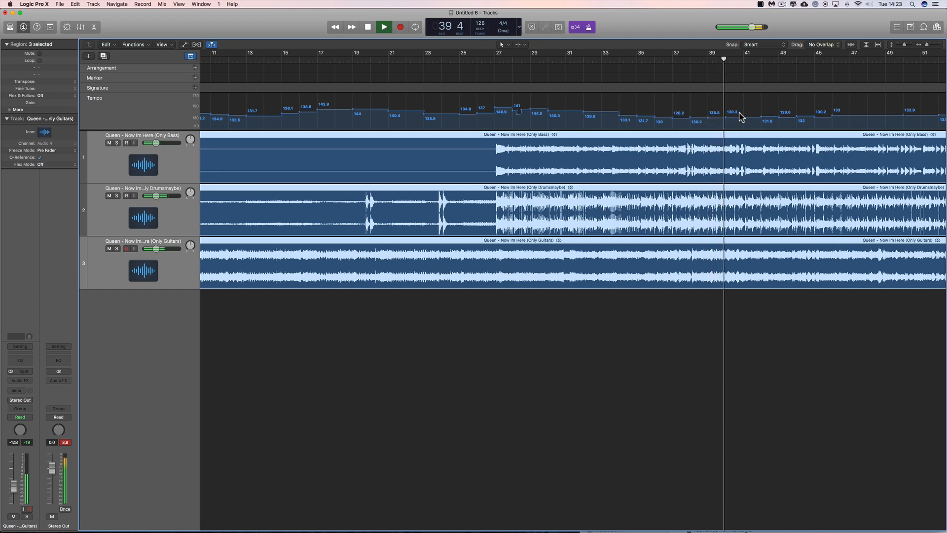
click(673, 60)
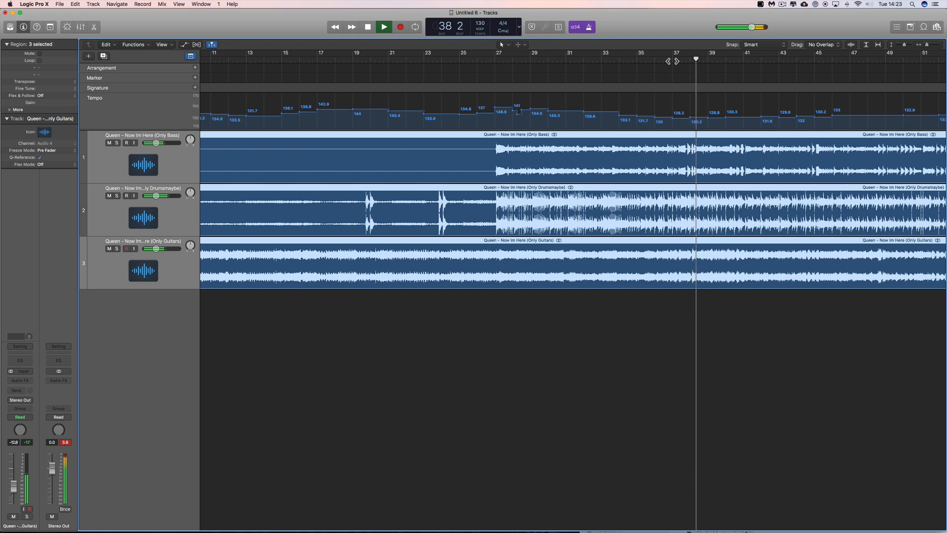
key(space)
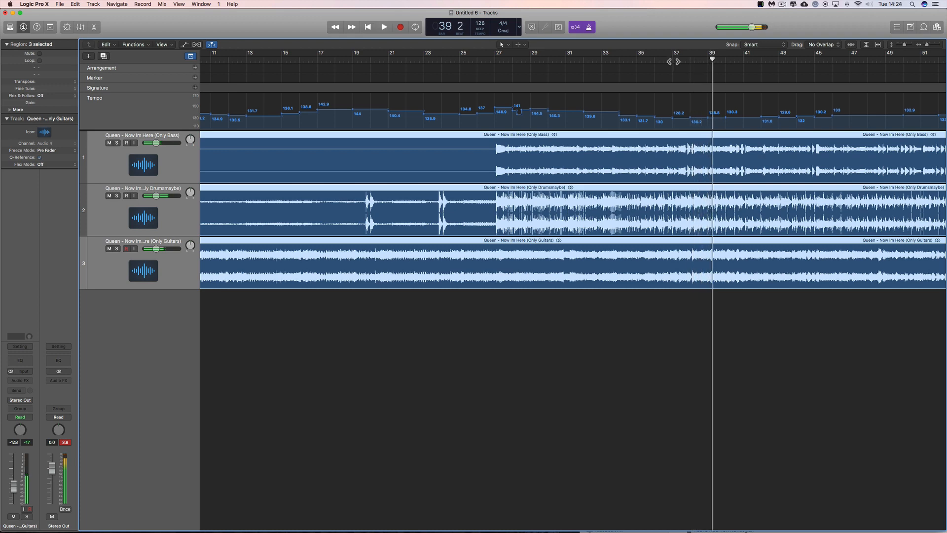
Inspect the drums region in the Smart Tempo editor and close the editor again
click(937, 44)
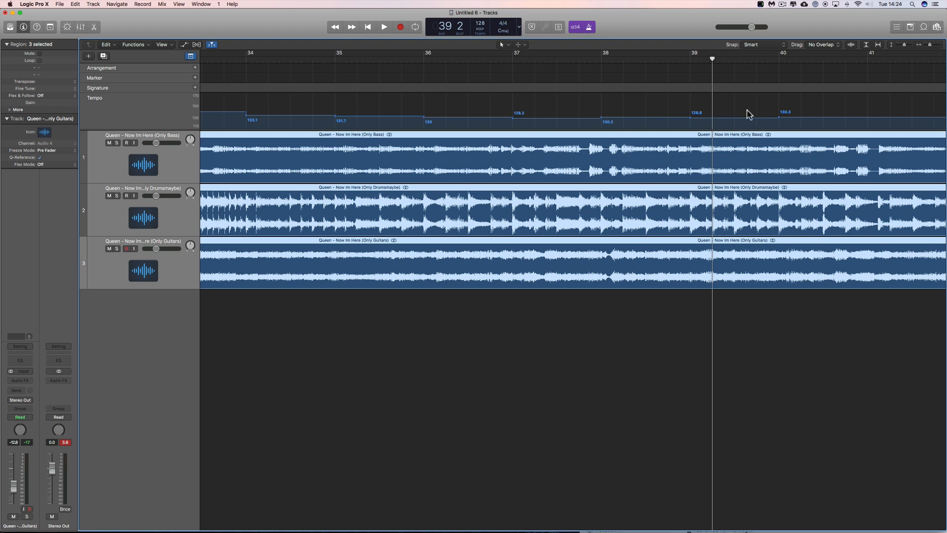
scroll(722, 83, right, 3)
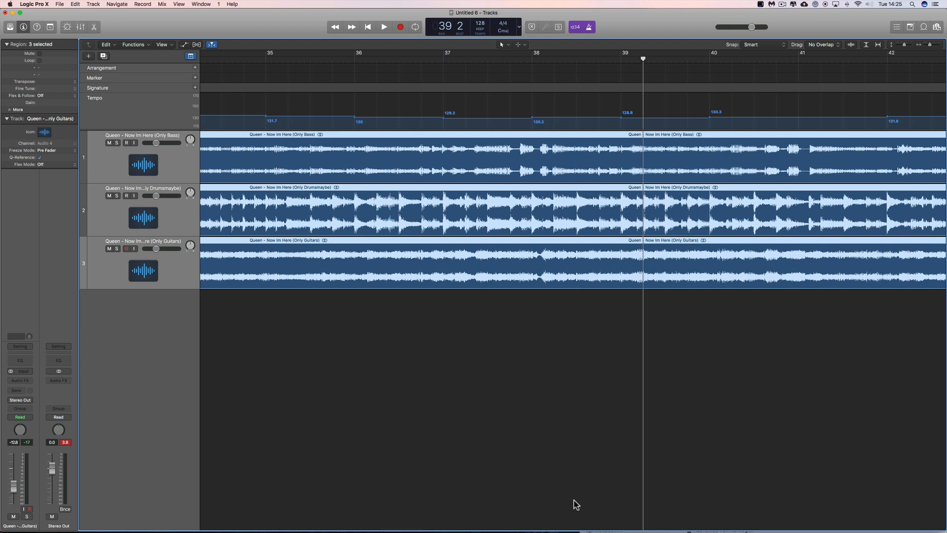
click(561, 292)
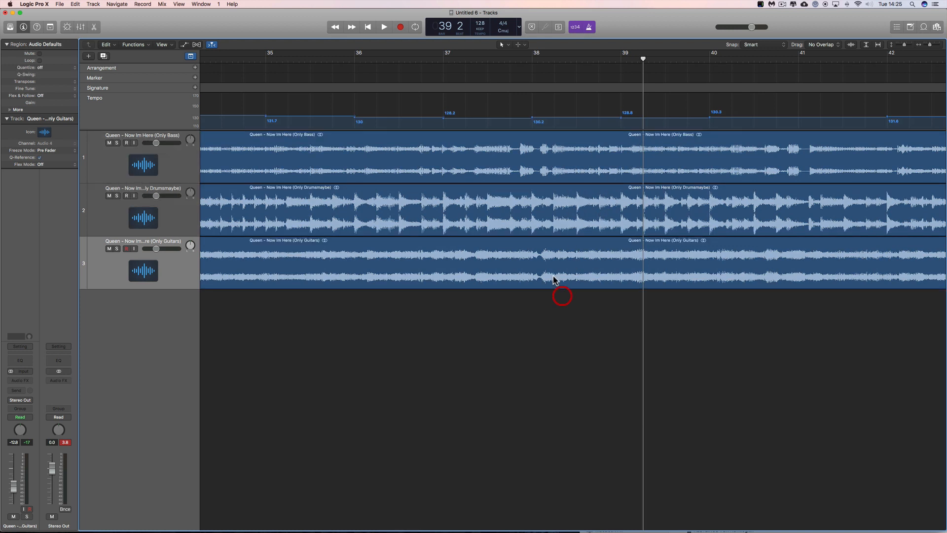
double_click(547, 201)
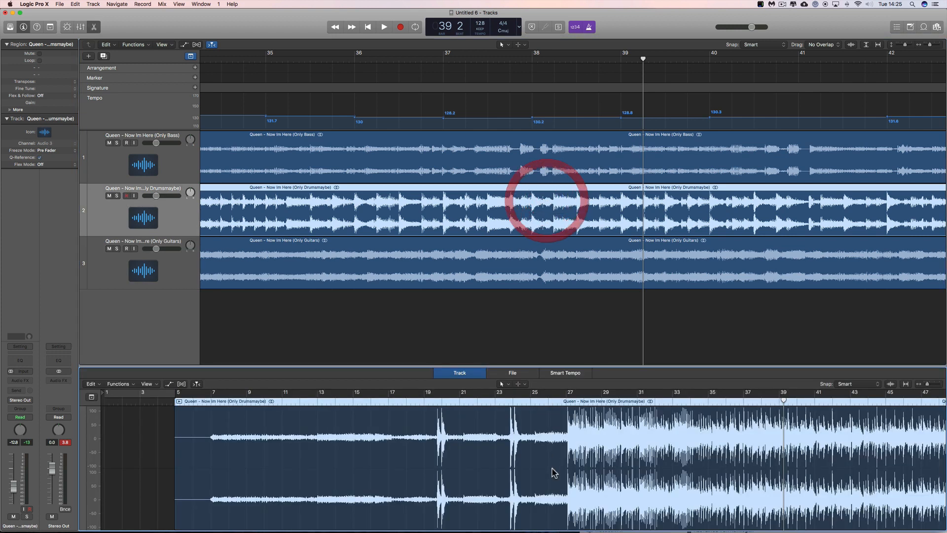
click(565, 372)
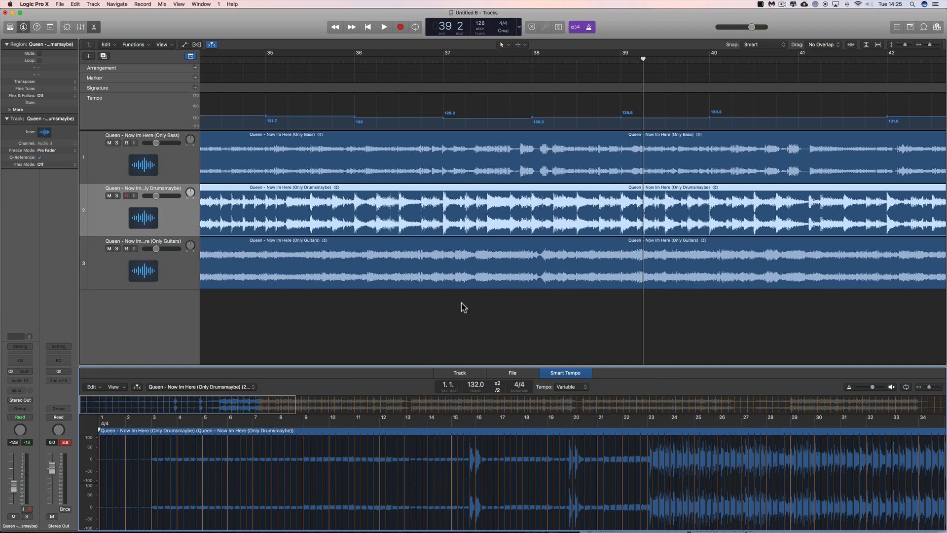
click(95, 27)
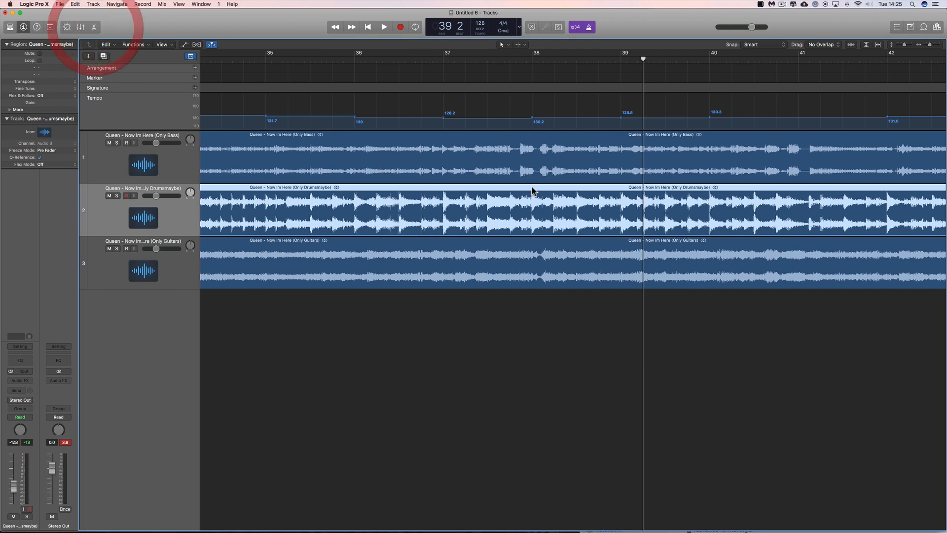
Play short passages from the starts of bars 37, 36 and 35 to compare the downbeats with the click
click(531, 58)
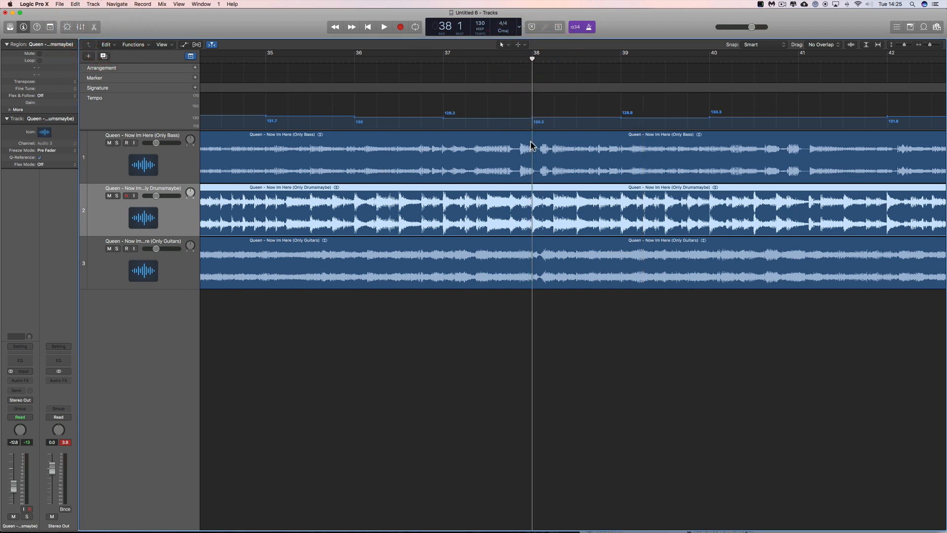
drag(531, 58, 442, 59)
key(space)
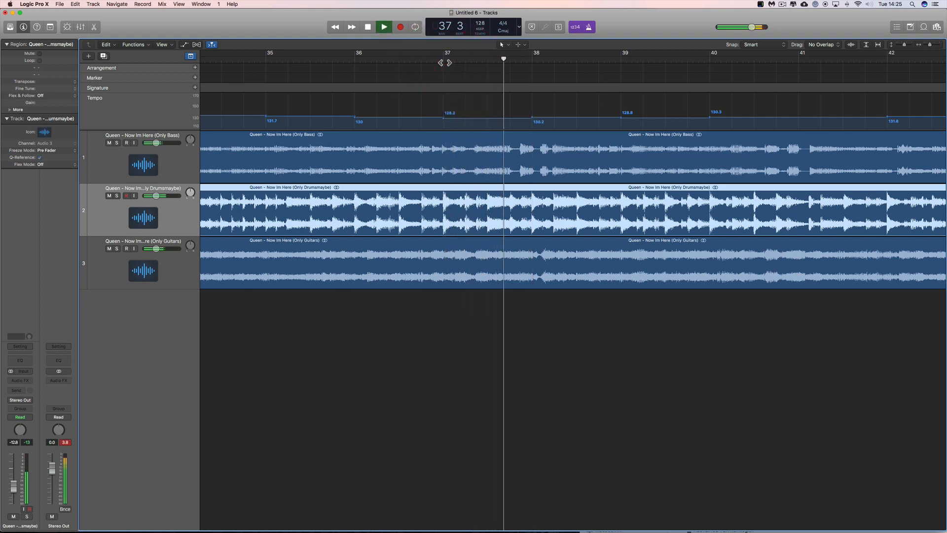
key(space)
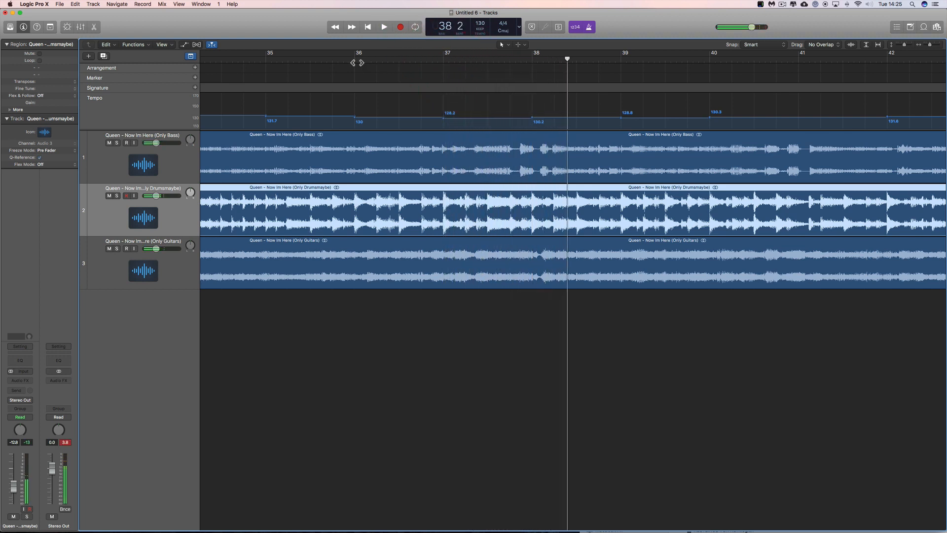
double_click(354, 59)
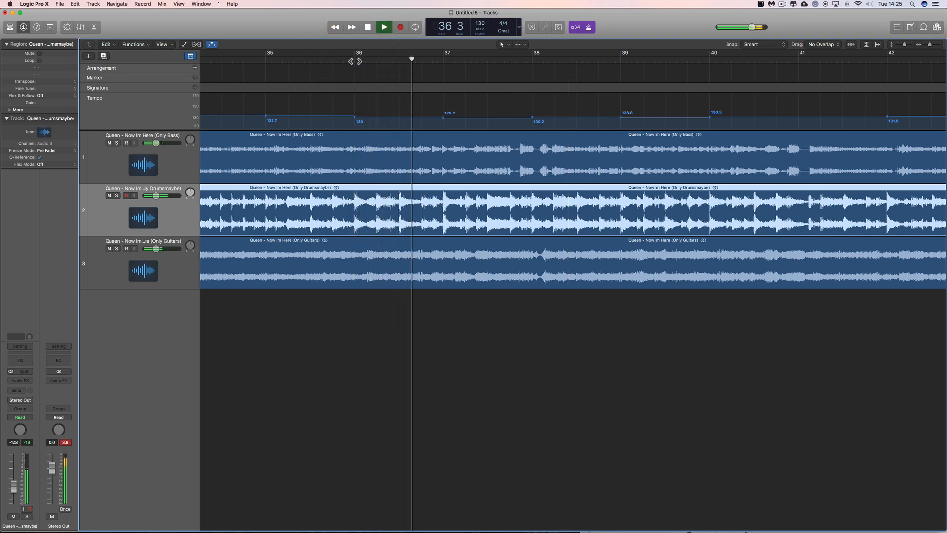
key(space)
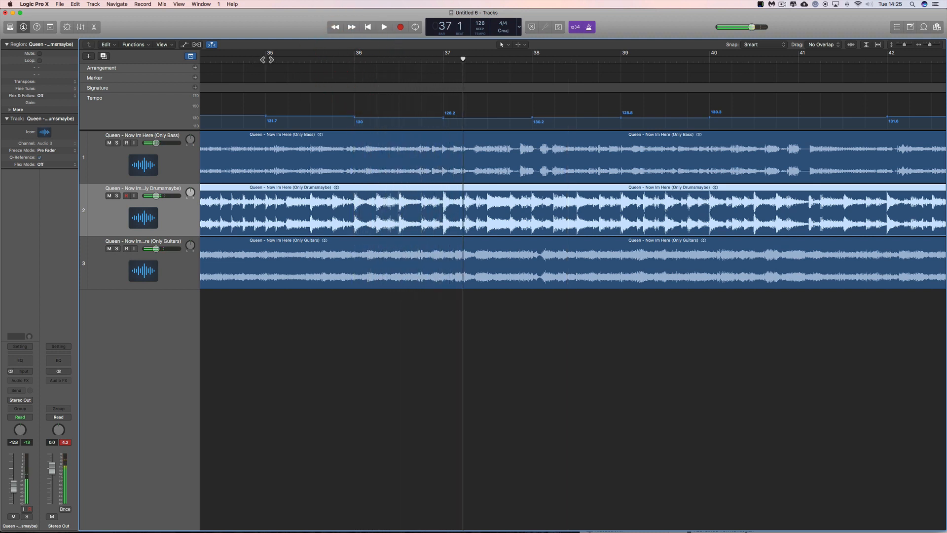
double_click(267, 59)
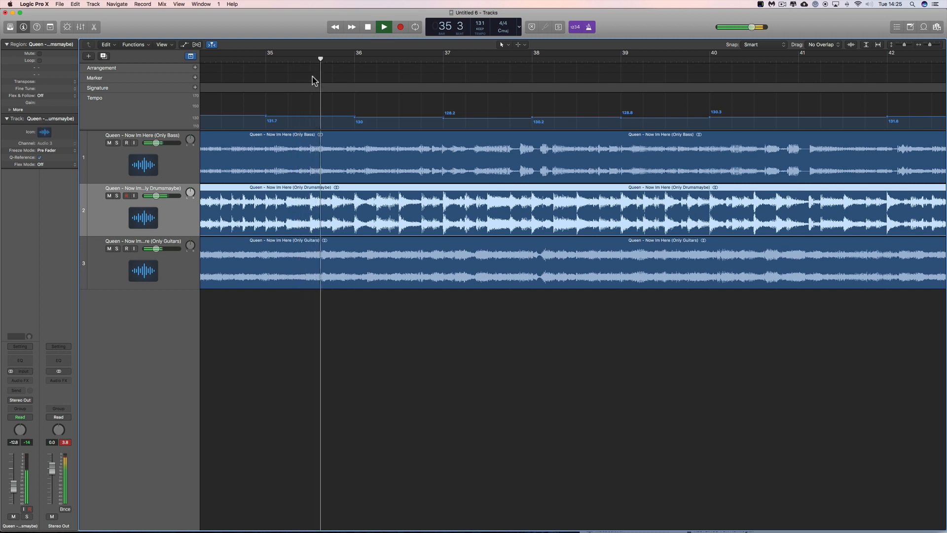
Play short passages from beat 2 of bars 35, 36 and 37 to check whether the real downbeat falls there
click(287, 61)
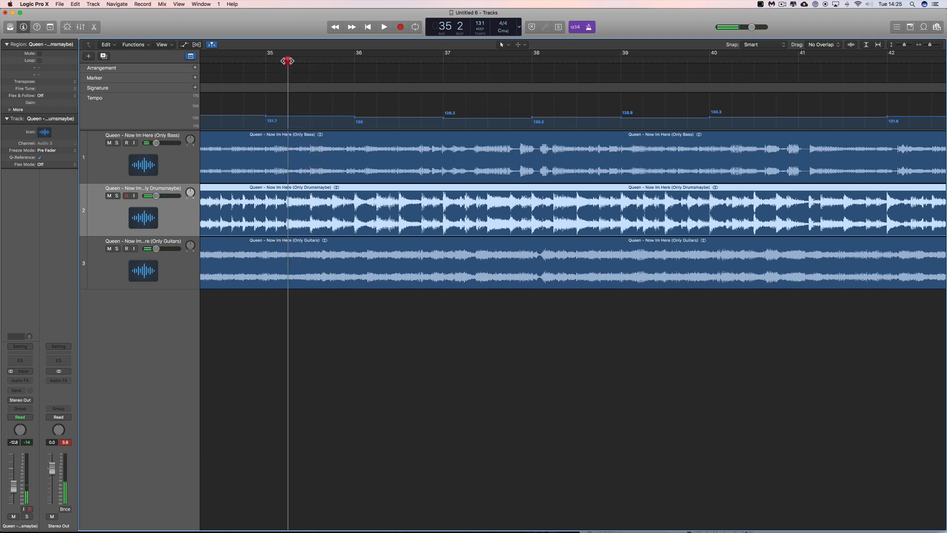
key(space)
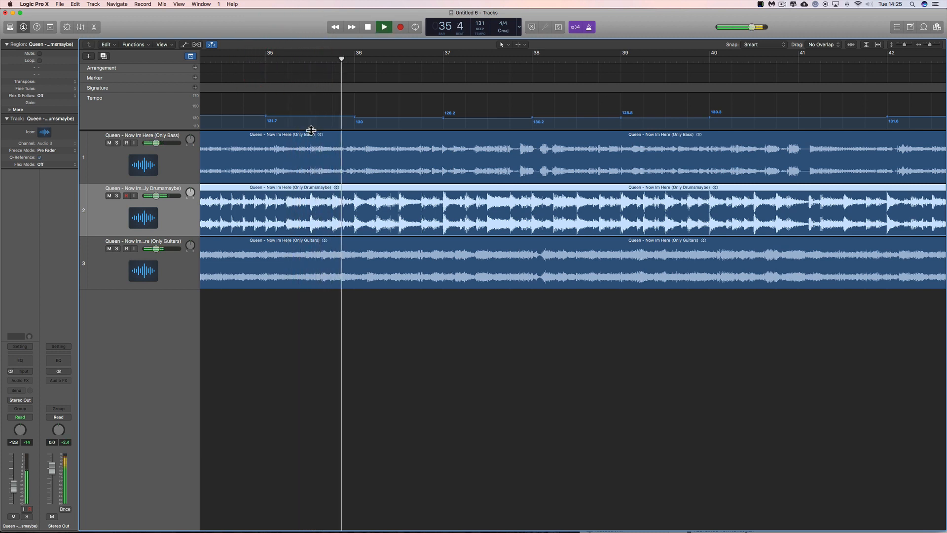
key(space)
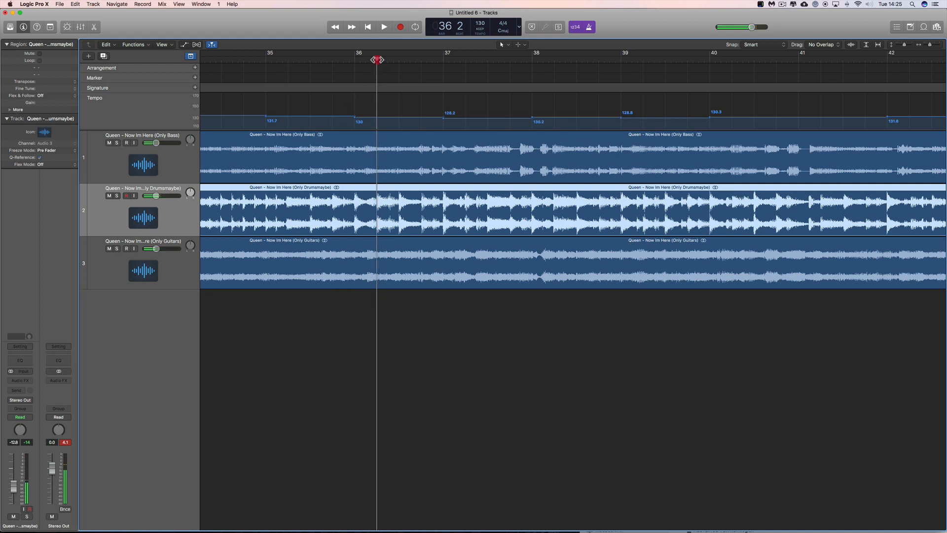
double_click(379, 60)
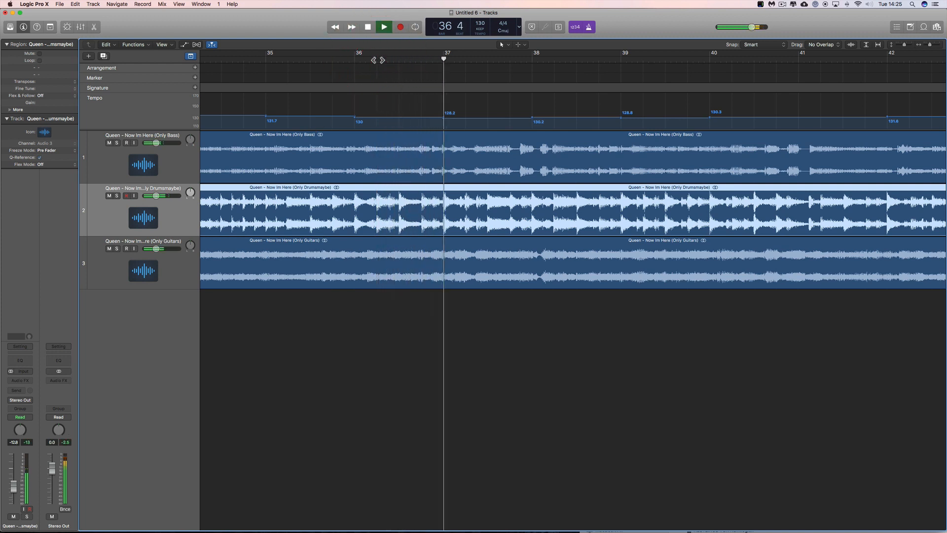
double_click(466, 60)
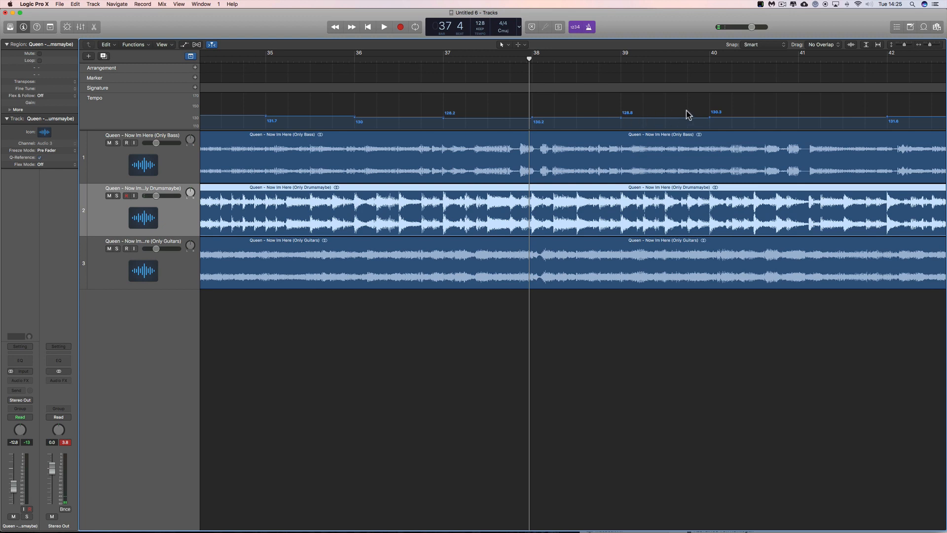
Create a new project with one software instrument track, keeping the current project open
drag(933, 48, 925, 48)
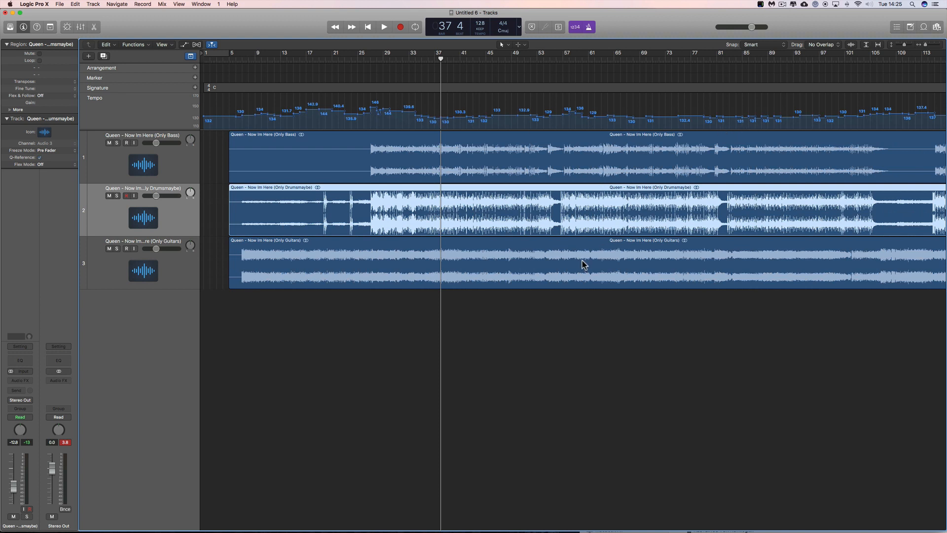
click(59, 5)
click(67, 13)
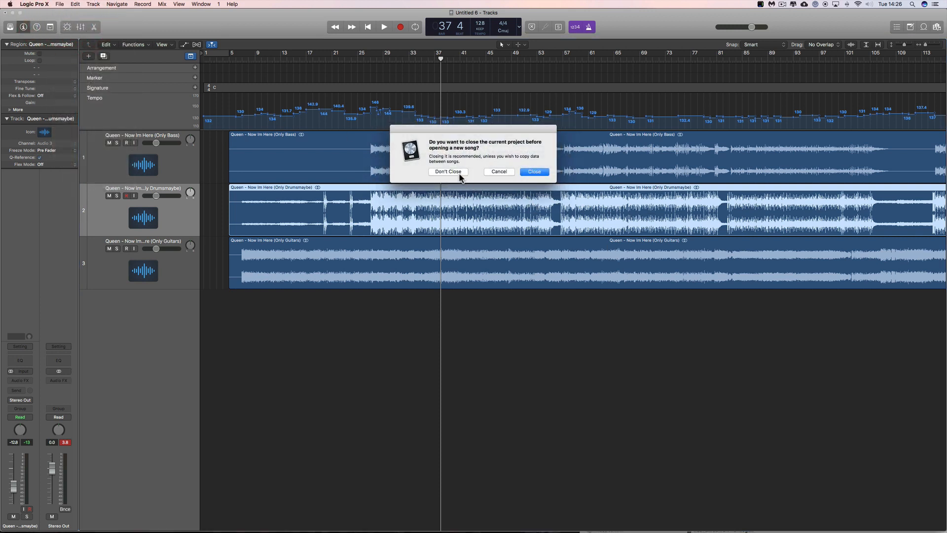
click(449, 172)
click(146, 44)
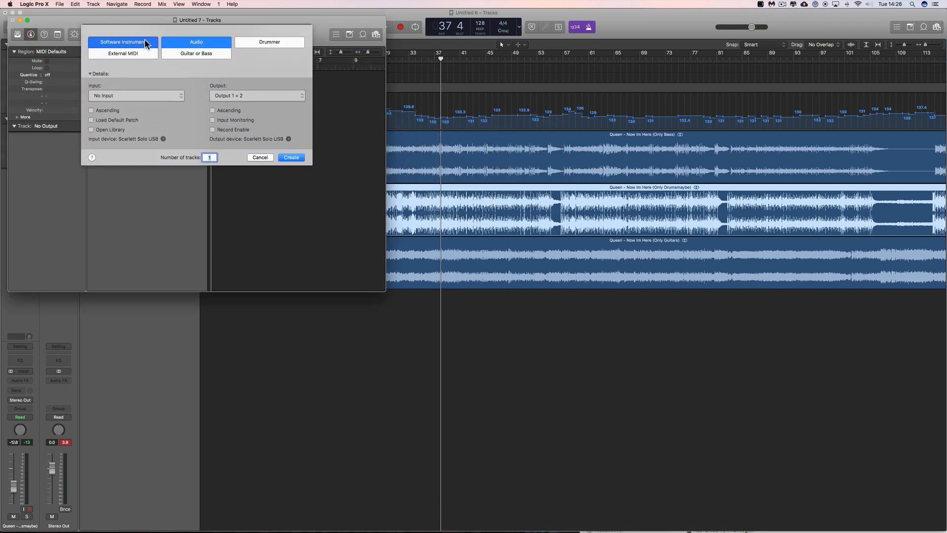
click(289, 142)
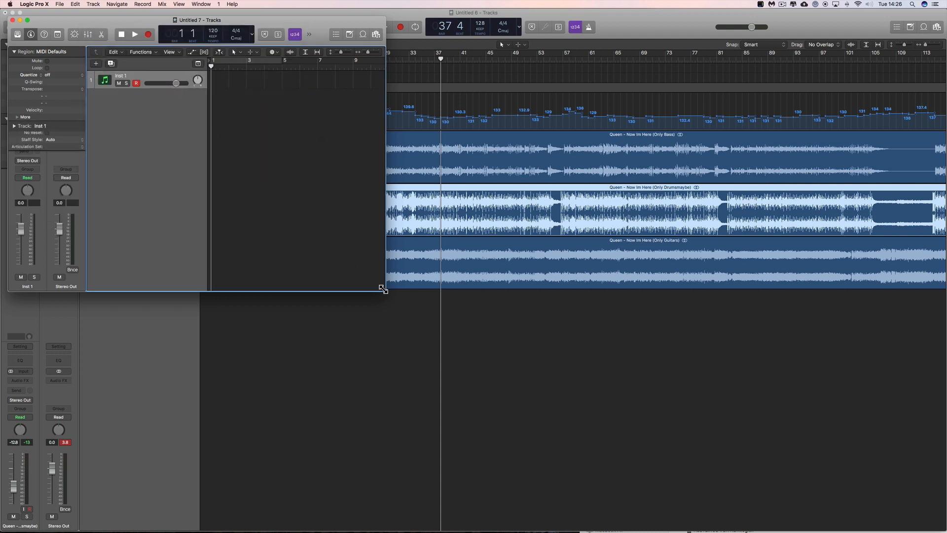
Enlarge the new project's window and reposition it over the stems project
drag(383, 289, 666, 408)
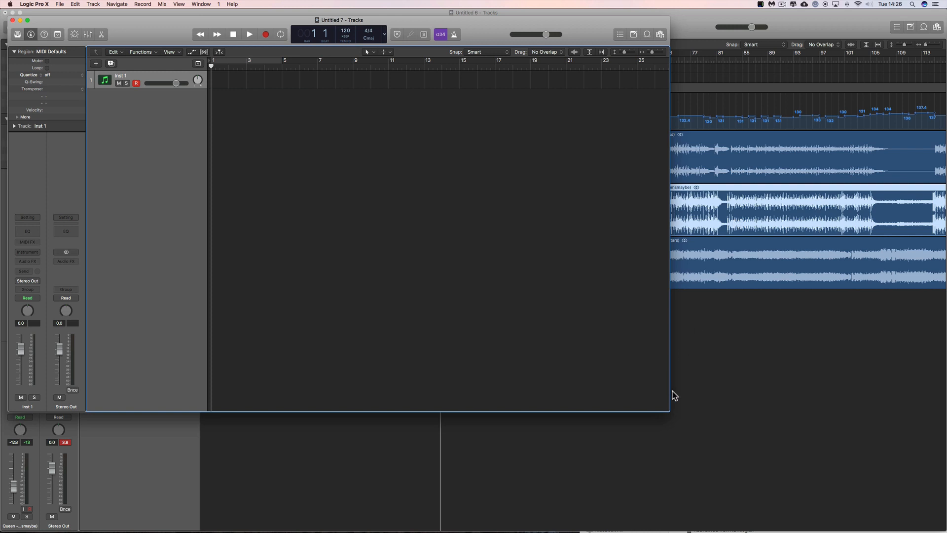
drag(669, 410, 772, 435)
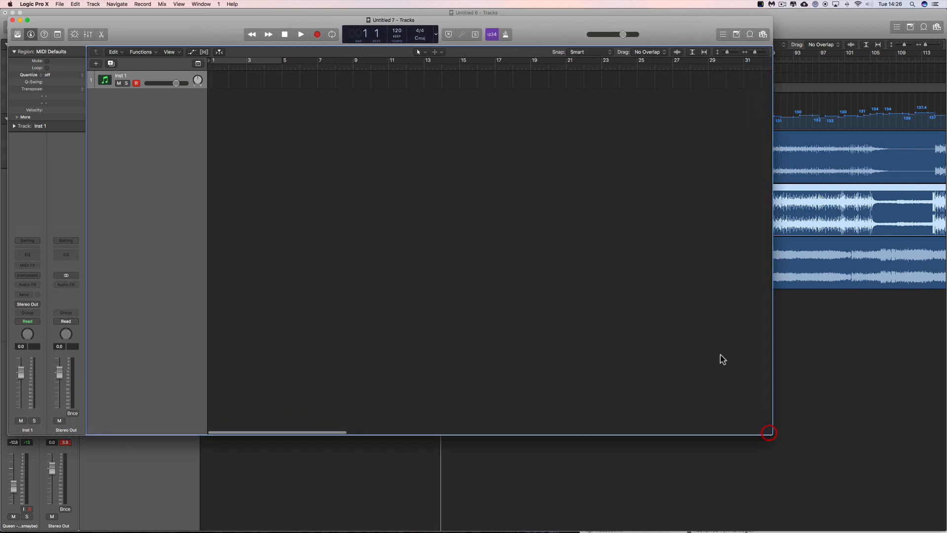
drag(540, 32, 530, 29)
click(529, 26)
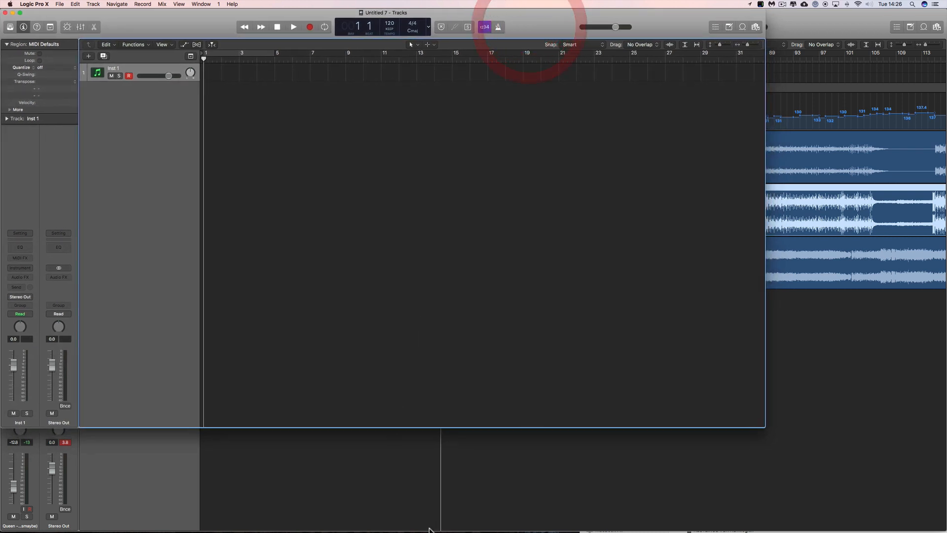
Switch to Finder and import QUEEN_-_Now_Im_here.mid from the queen_midi folder into the new project at bar 3, including its tempo information
mouse_move(335, 531)
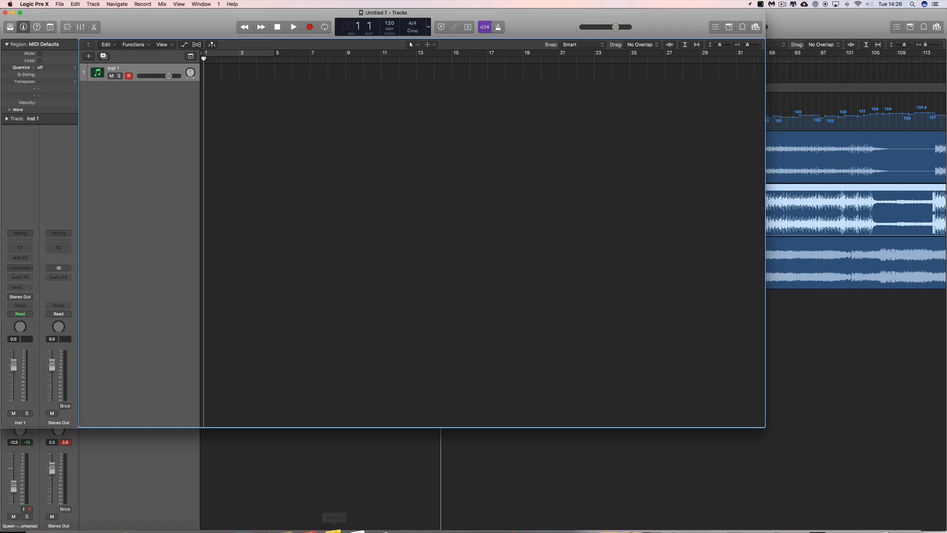
click(20, 508)
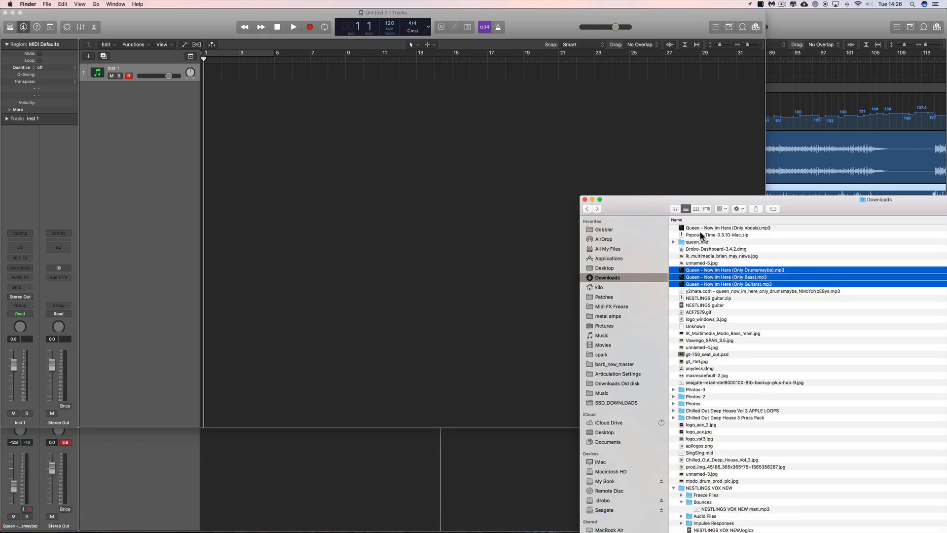
double_click(693, 242)
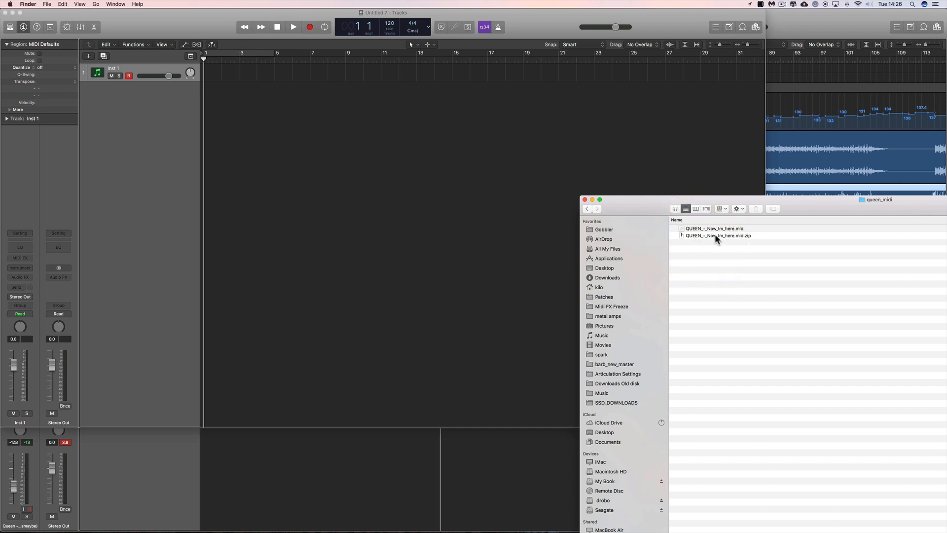
drag(708, 230, 239, 73)
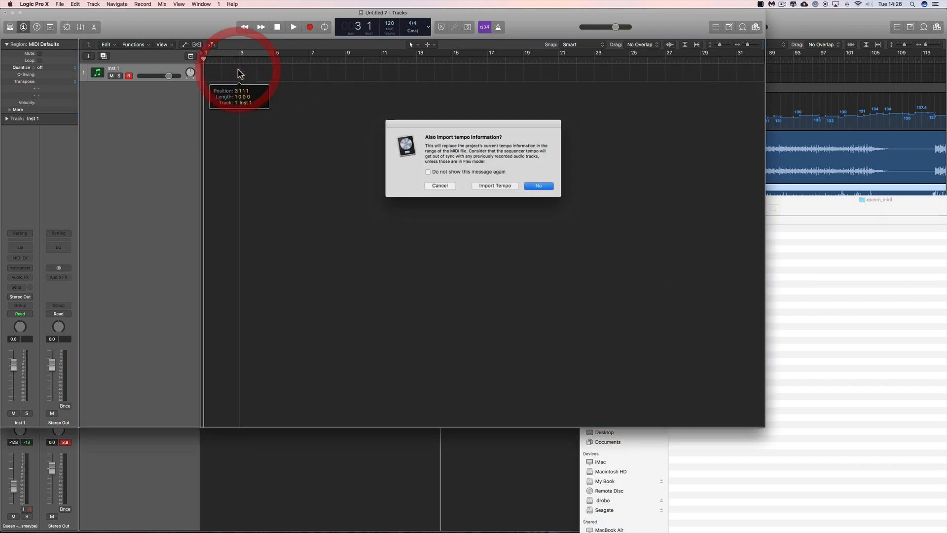
click(498, 184)
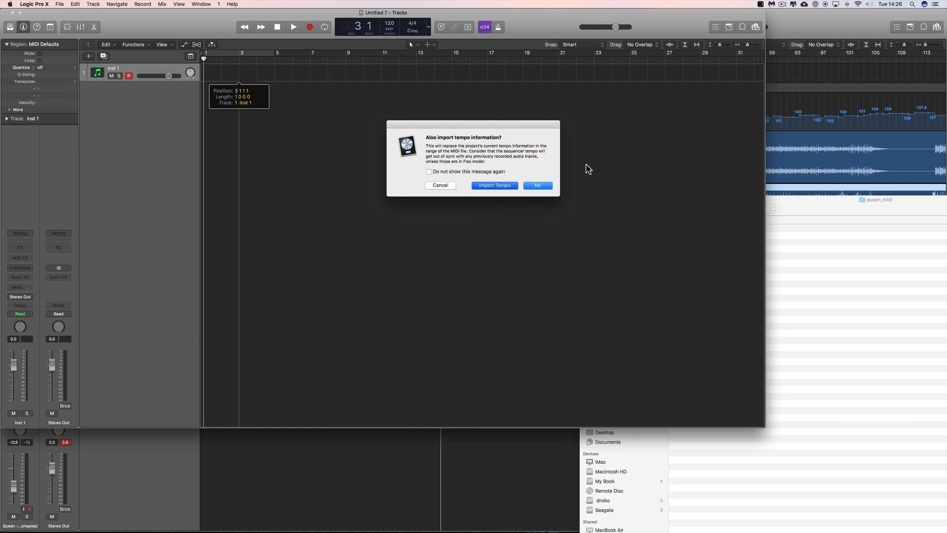
click(495, 182)
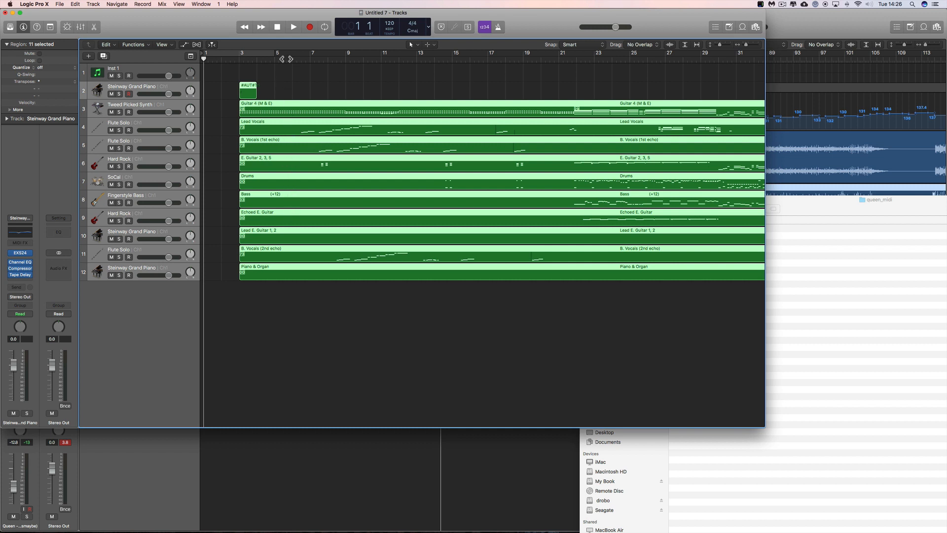
Play the imported MIDI arrangement from bar 21 to hear how it sounds
click(287, 58)
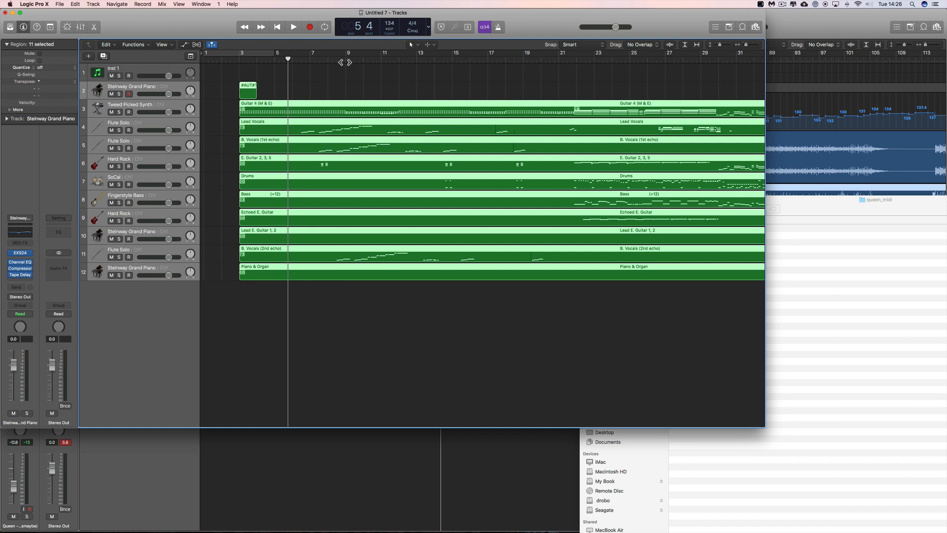
drag(345, 63, 568, 67)
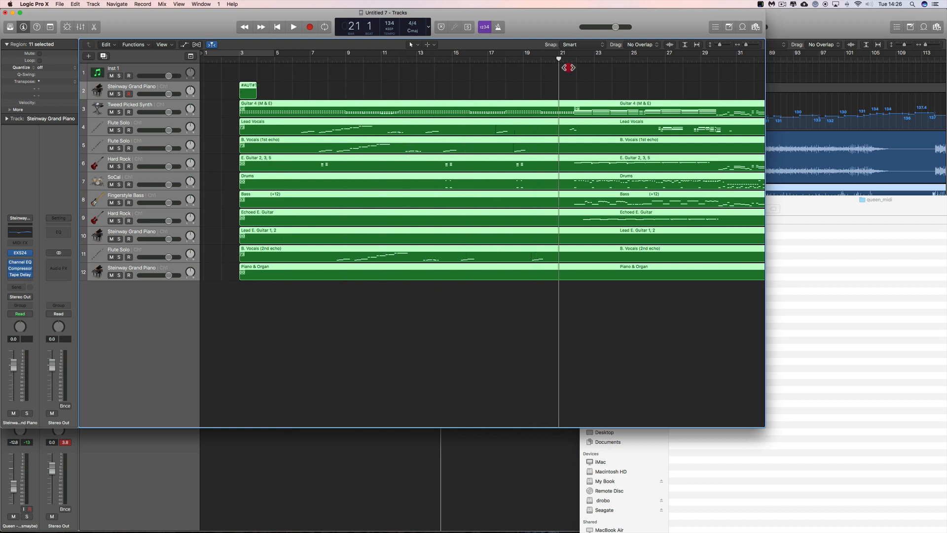
double_click(570, 67)
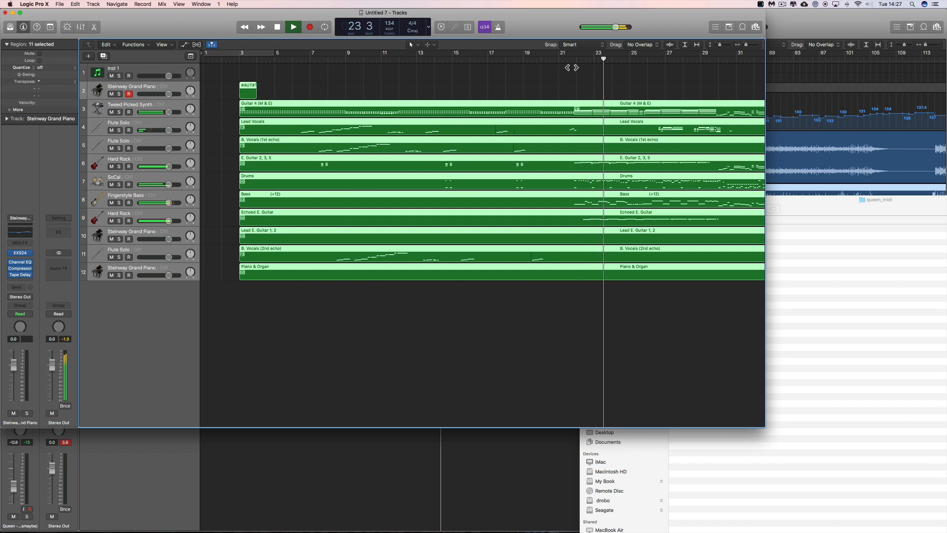
key(space)
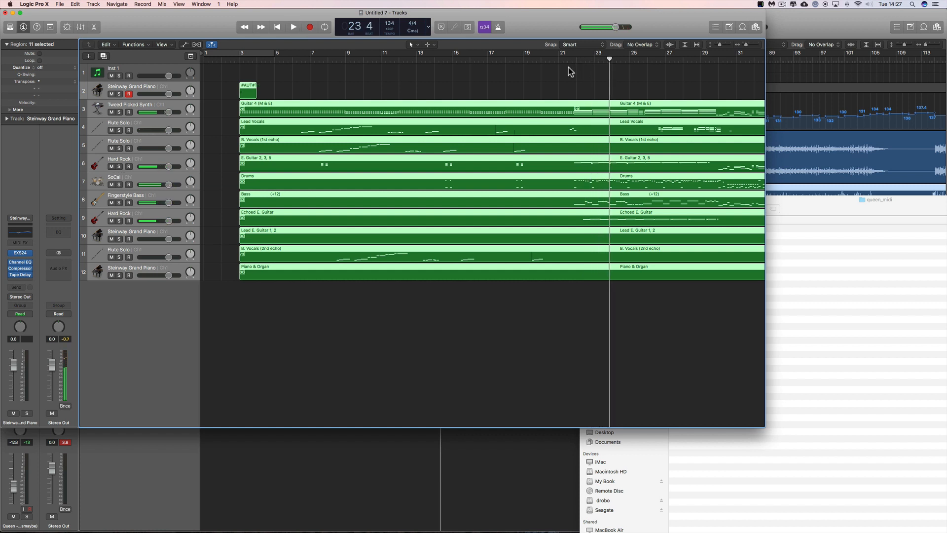
scroll(567, 69, right, 5)
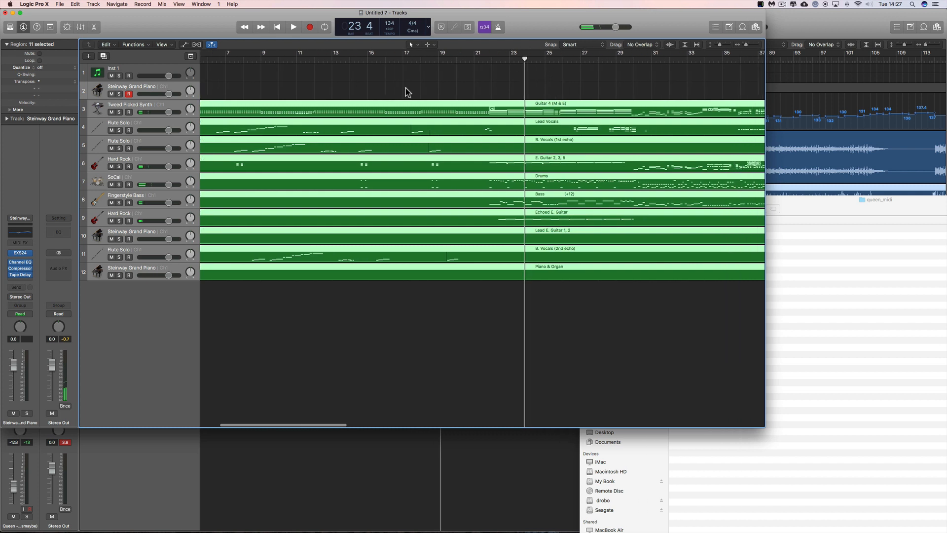
Lower the master volume slightly and play the MIDI arrangement around bars 28 to 32
drag(614, 30, 604, 28)
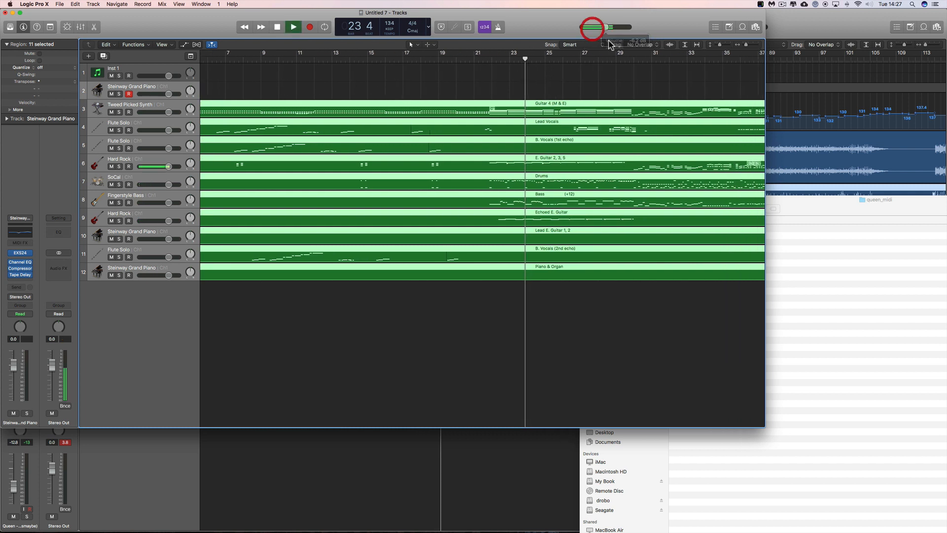
key(space)
click(600, 59)
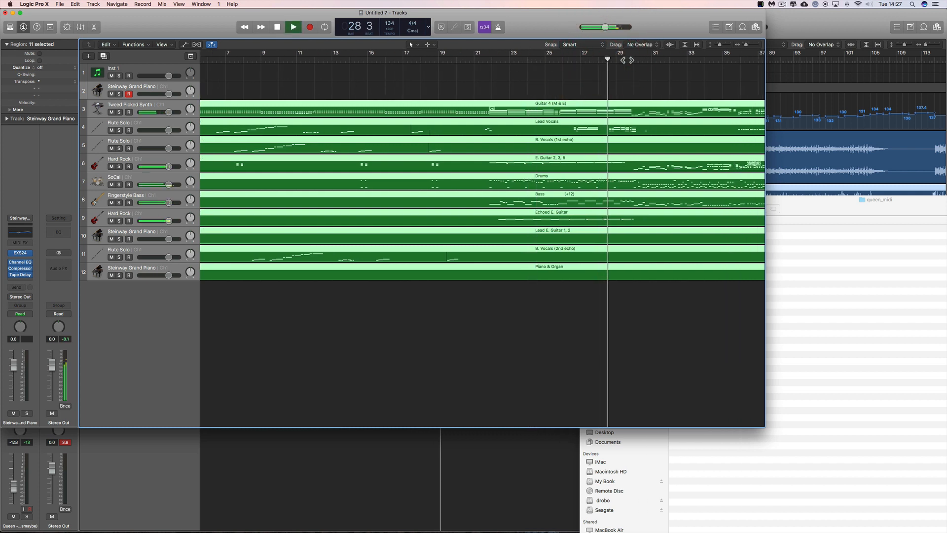
click(644, 59)
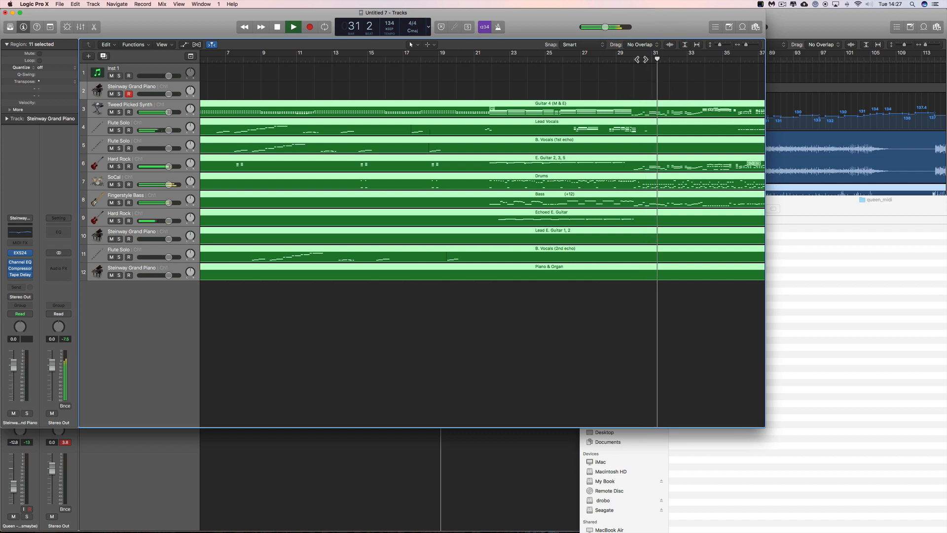
key(space)
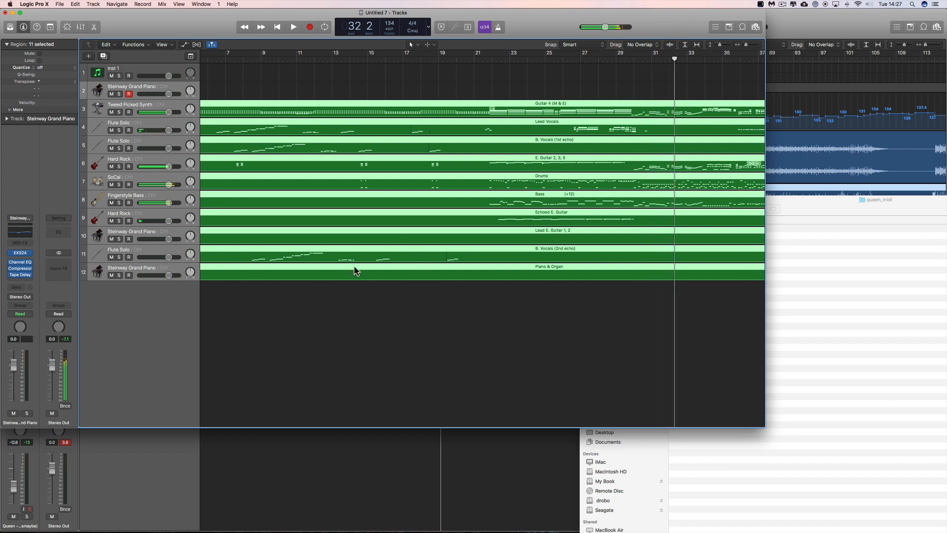
Deselect all regions, then select and copy only the Drums region on the SoCal track
click(340, 299)
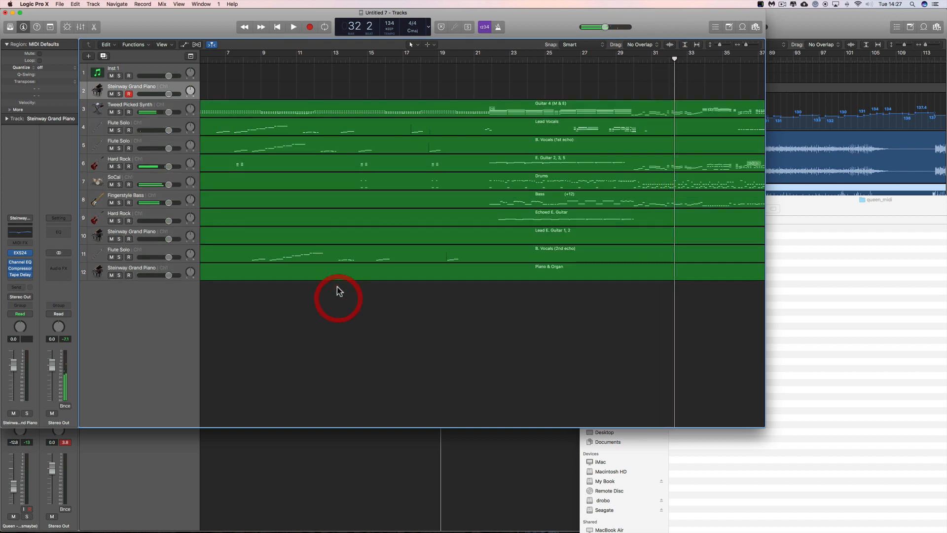
click(398, 184)
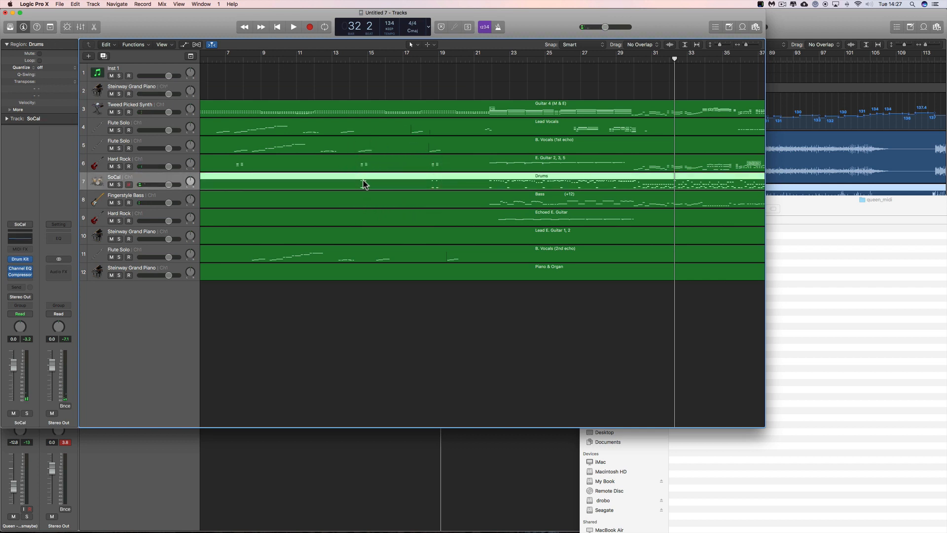
scroll(363, 185, left, 5)
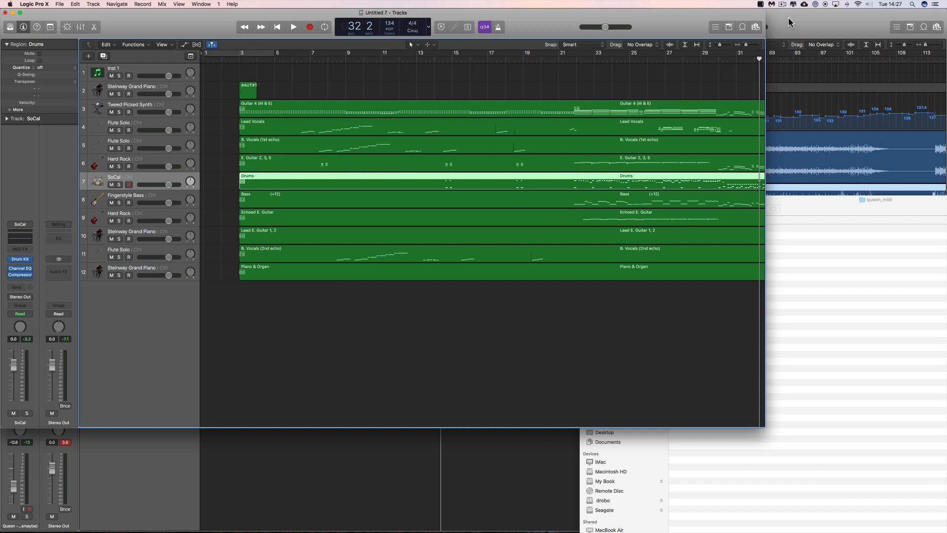
Switch to the stems project and place the playhead at bar 7, where the guitar stem begins
click(788, 18)
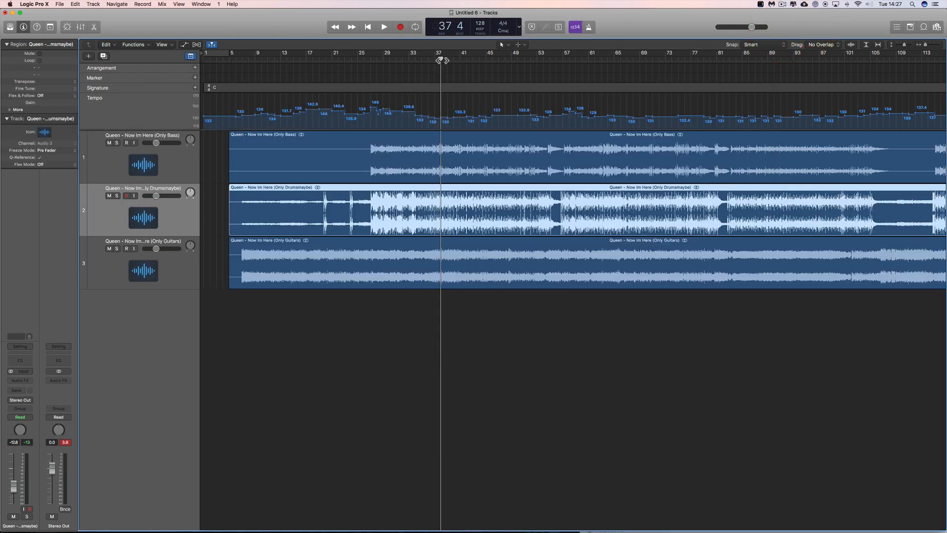
drag(440, 60, 242, 105)
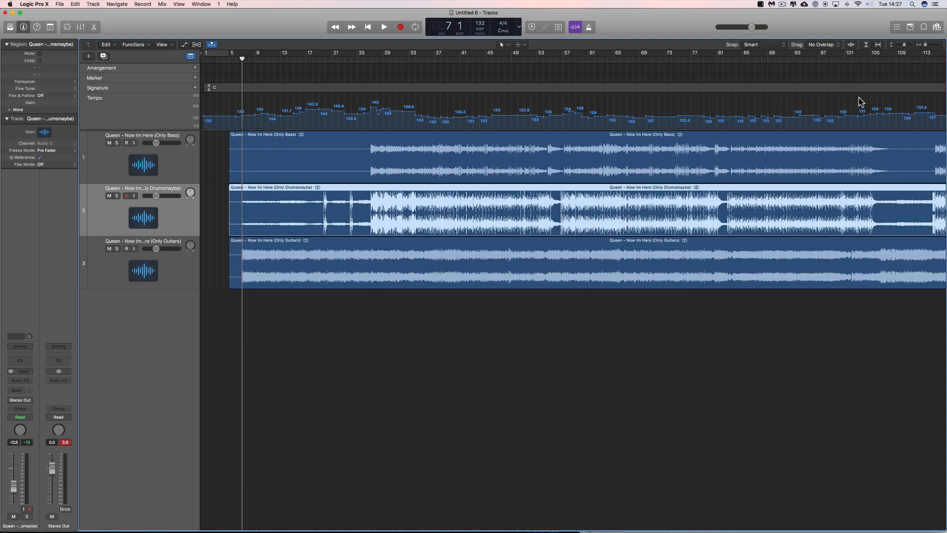
drag(925, 45, 936, 45)
scroll(631, 156, left, 3)
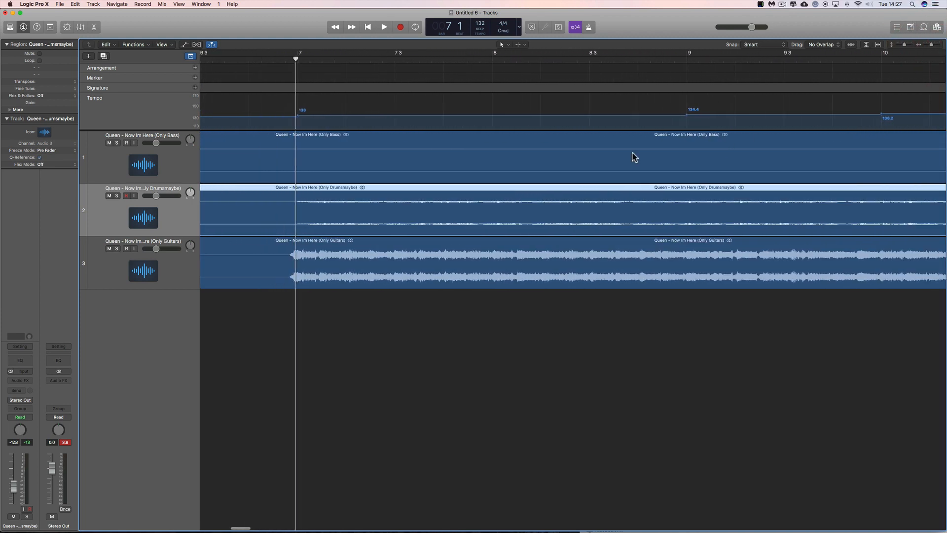
mouse_move(314, 61)
mouse_down()
mouse_move(304, 61)
mouse_move(316, 60)
mouse_up()
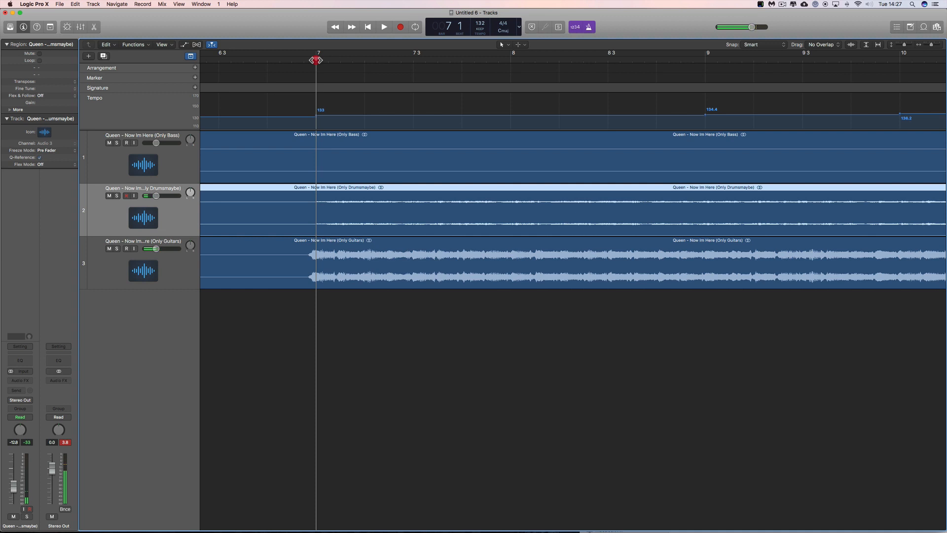
Add one software instrument track below the guitar stem and load MODO DRUM as its instrument
click(184, 274)
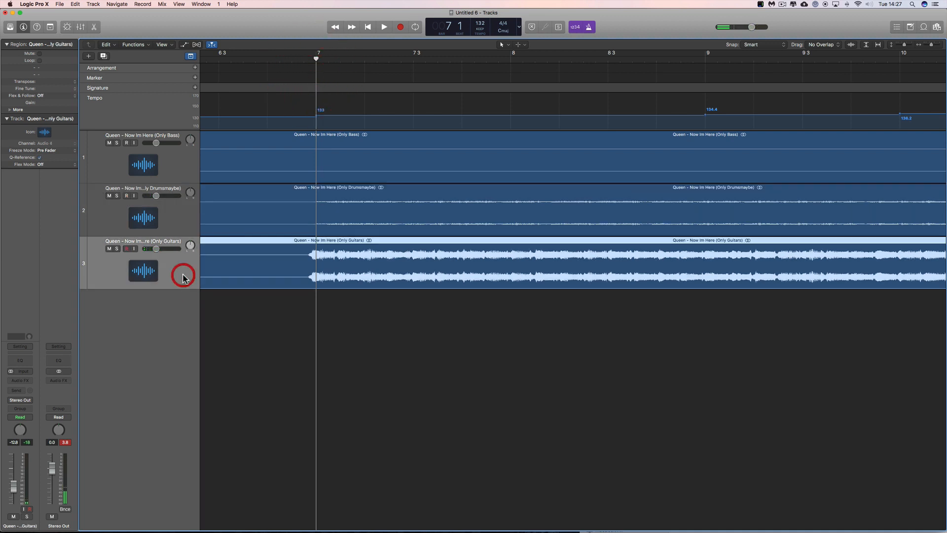
click(89, 57)
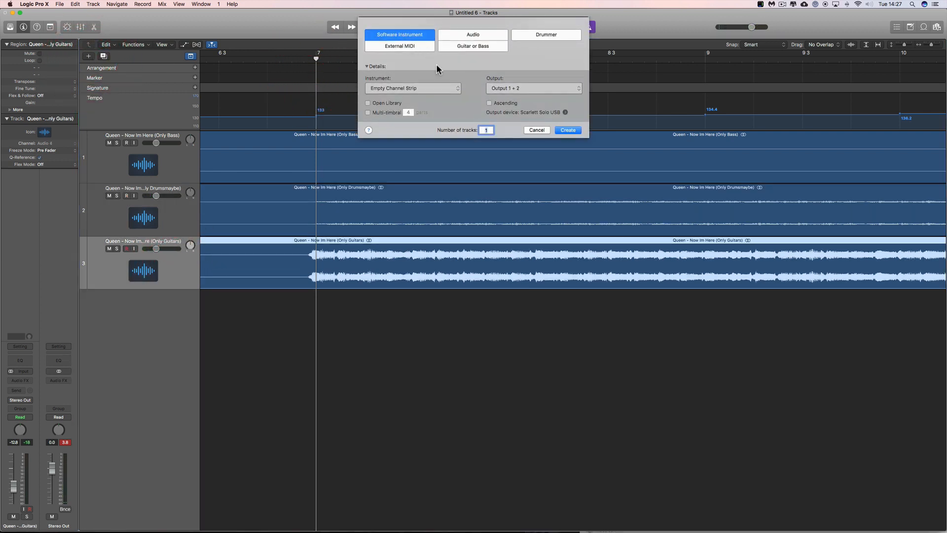
click(568, 131)
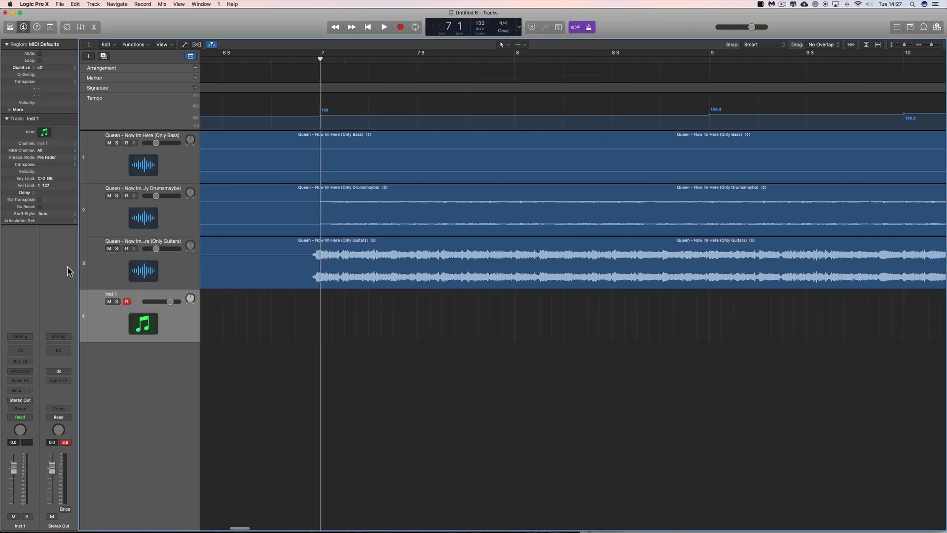
click(22, 371)
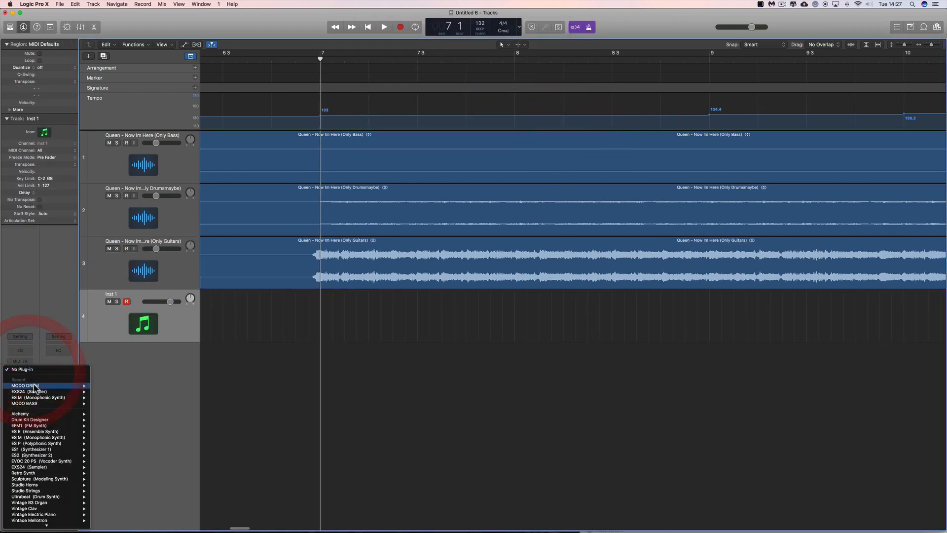
mouse_move(59, 385)
click(103, 391)
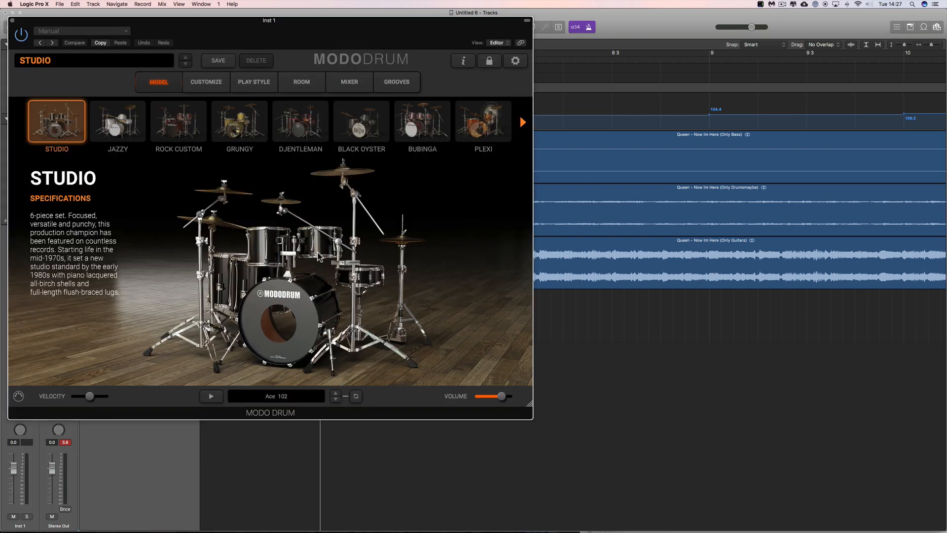
Lower MODO DRUM's room level to about -16 for the Mid Studio room and close the plug-in
click(336, 84)
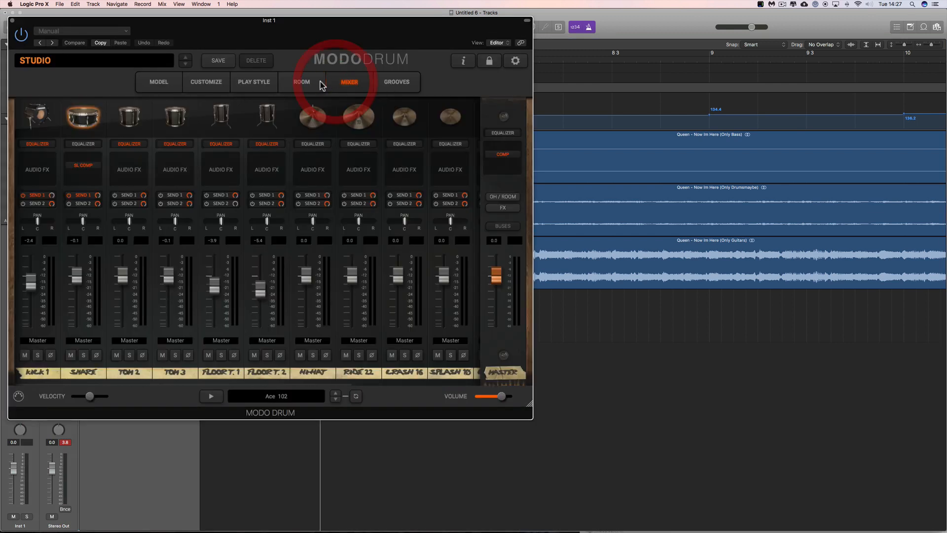
click(309, 82)
click(526, 268)
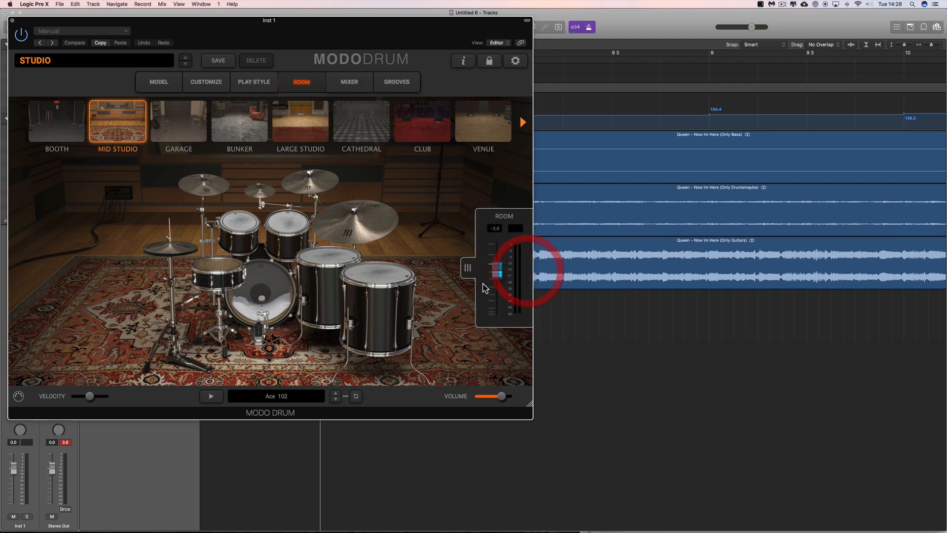
drag(495, 275, 499, 357)
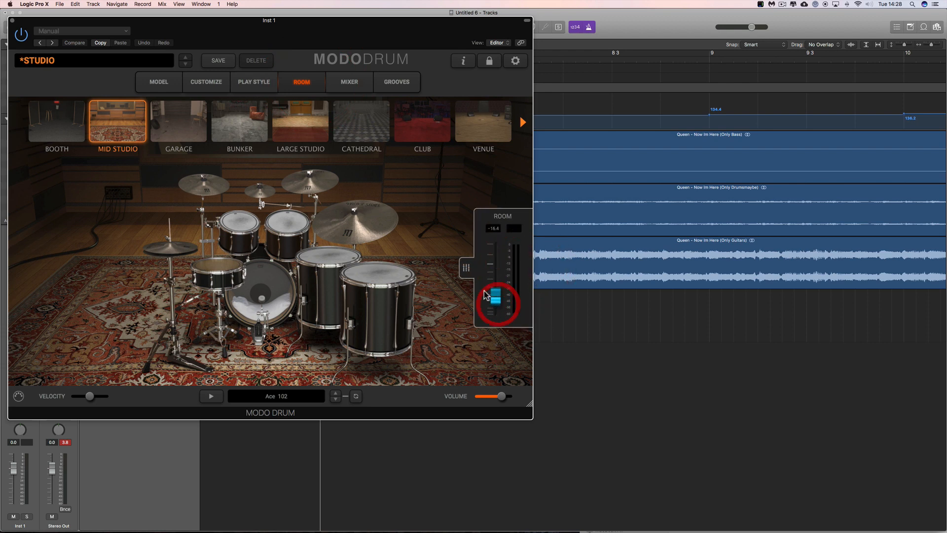
click(466, 268)
click(12, 21)
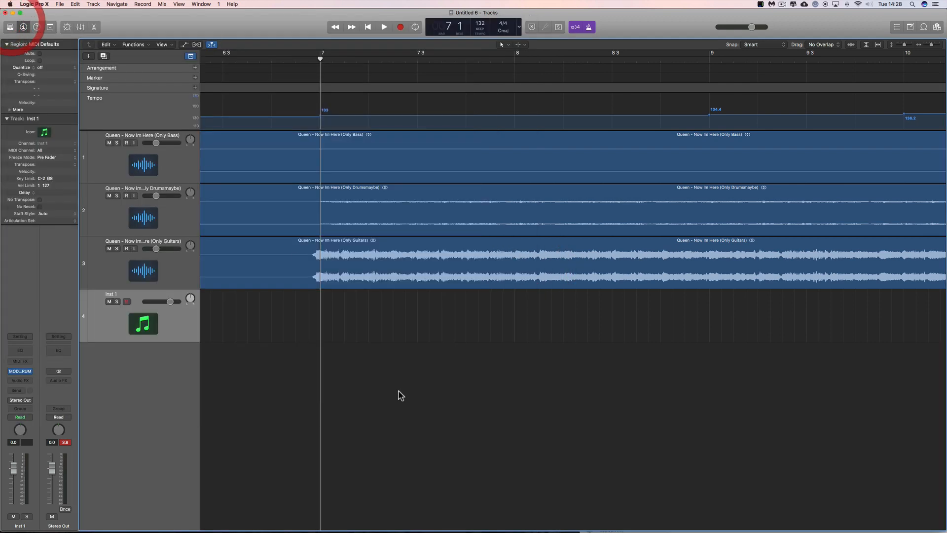
Paste the copied Drums region at bar 7 on the MODO DRUM track
mouse_move(321, 60)
mouse_down()
mouse_move(301, 60)
mouse_move(316, 60)
mouse_up()
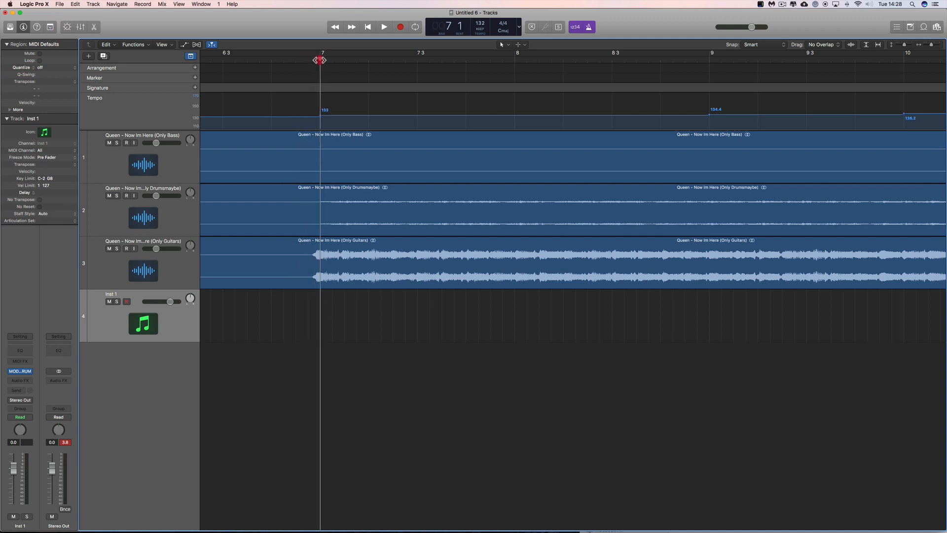
drag(316, 60, 320, 60)
scroll(207, 329, left, 1)
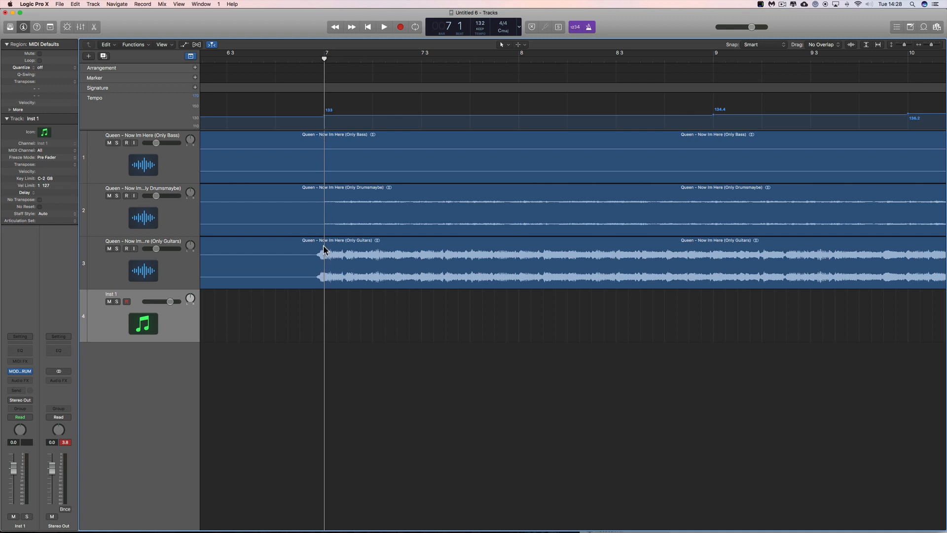
key(super+v)
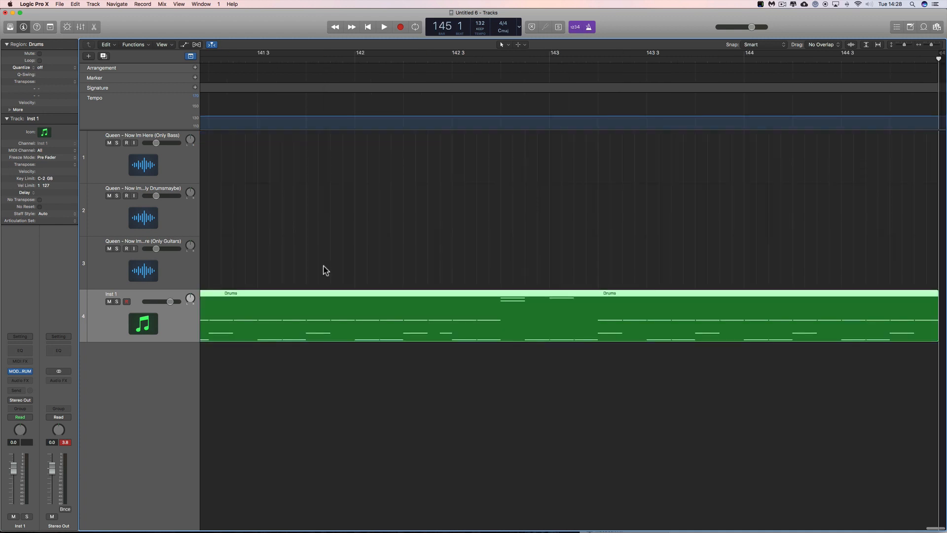
Compare the pasted Drums region with the stems, playing the drum stem's first hits from bar 19 beat 4
drag(930, 44, 924, 45)
scroll(885, 291, right, 1)
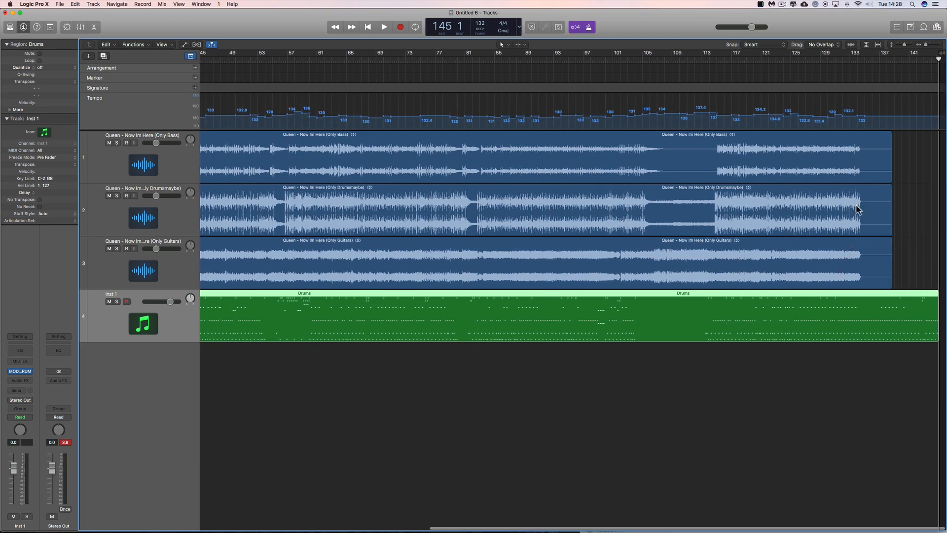
scroll(407, 383, left, 10)
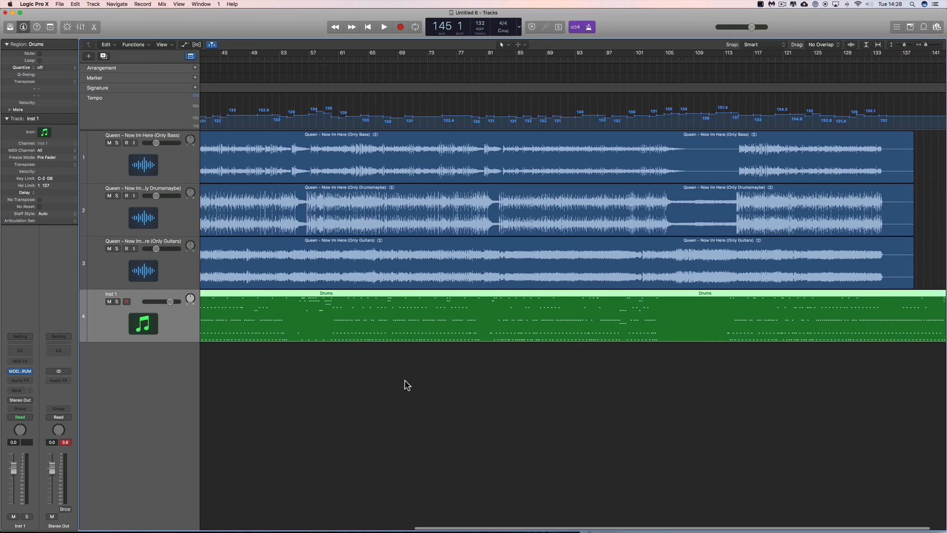
scroll(406, 383, left, 6)
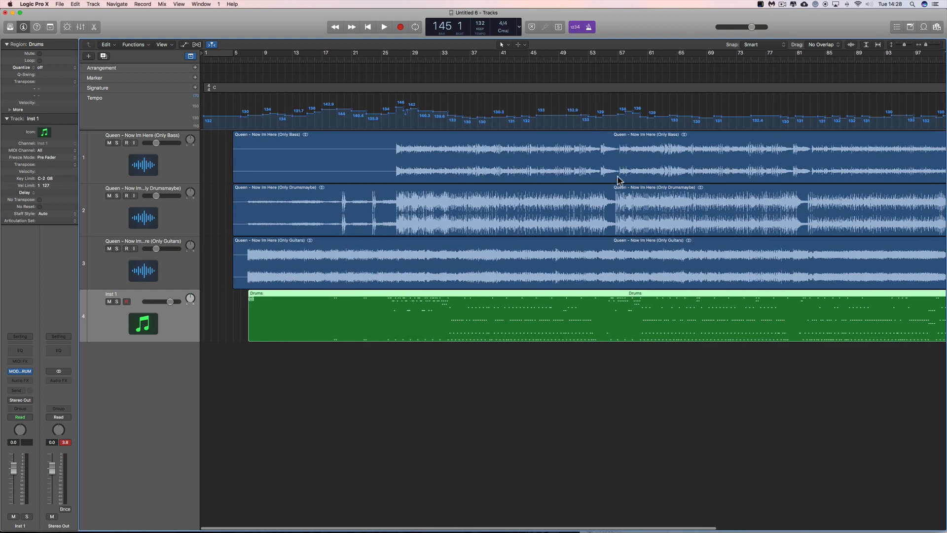
drag(317, 62, 333, 62)
click(932, 45)
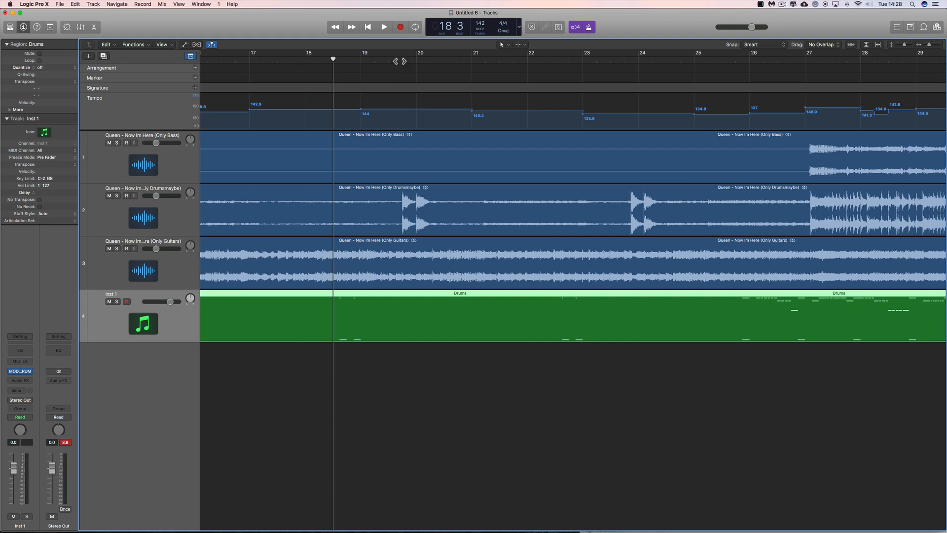
drag(334, 59, 402, 59)
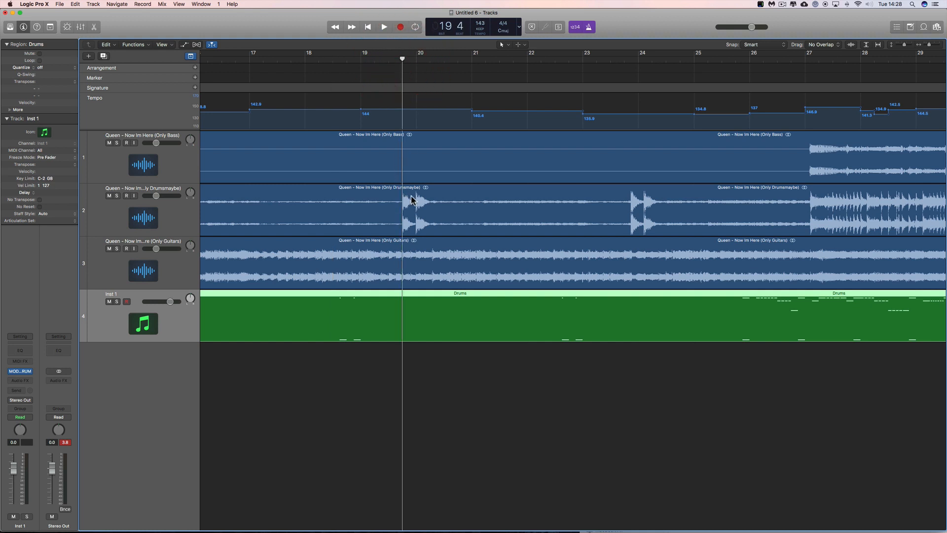
key(space)
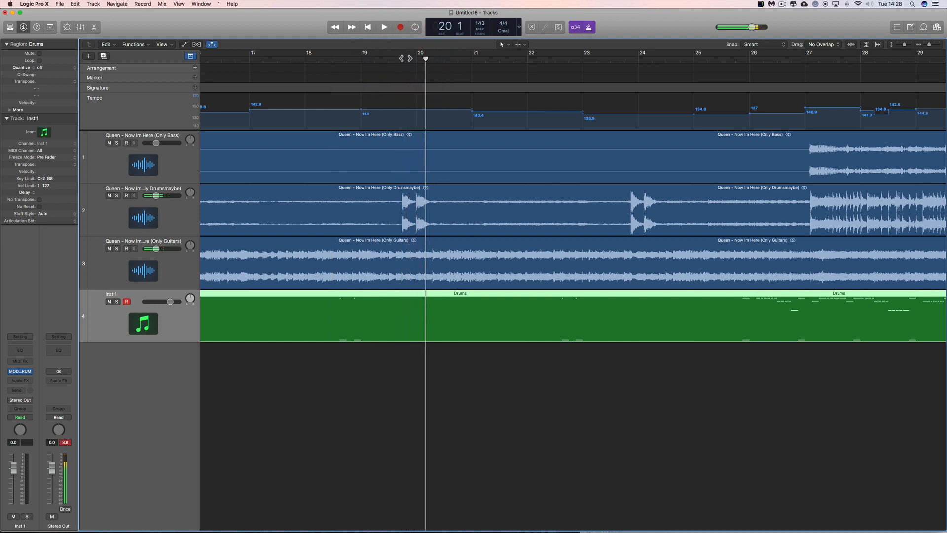
click(402, 61)
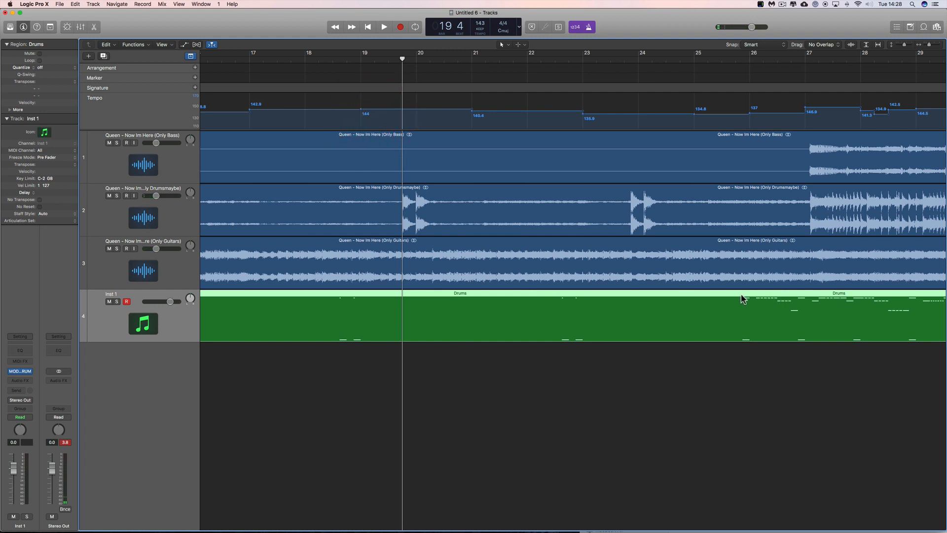
Move the Drums region about one bar later, set snapping to Ticks, and fine-align its groove entry with the stems' entry at bar 27
drag(744, 339, 796, 293)
click(805, 60)
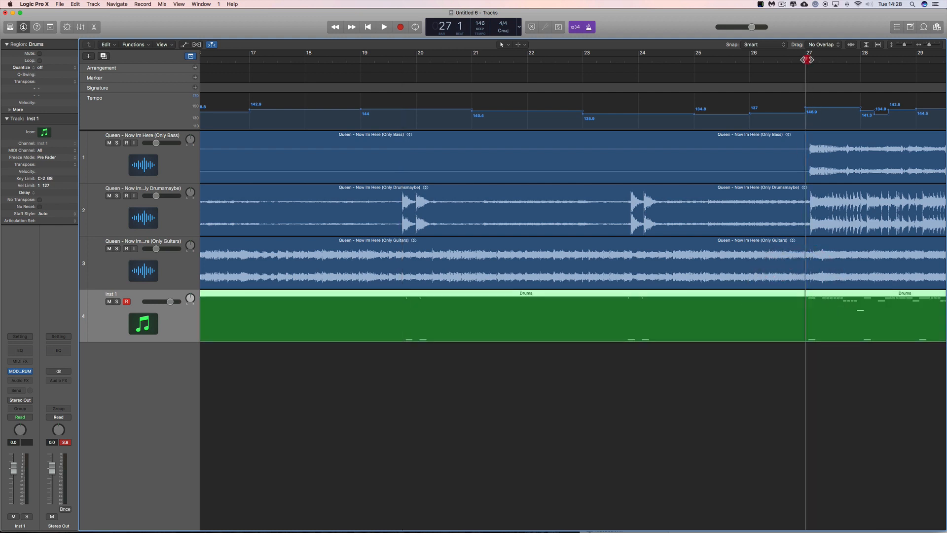
drag(809, 59, 808, 59)
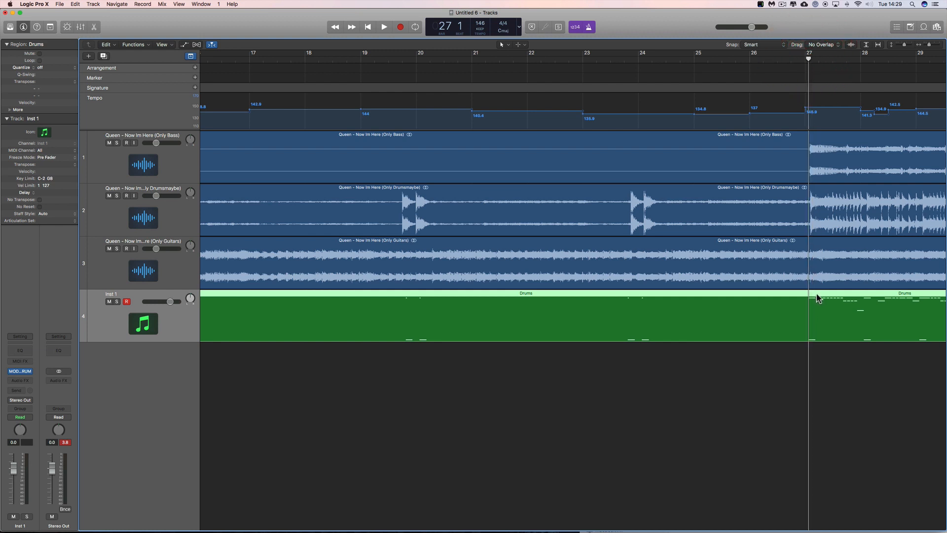
drag(817, 298, 819, 296)
click(762, 45)
click(769, 69)
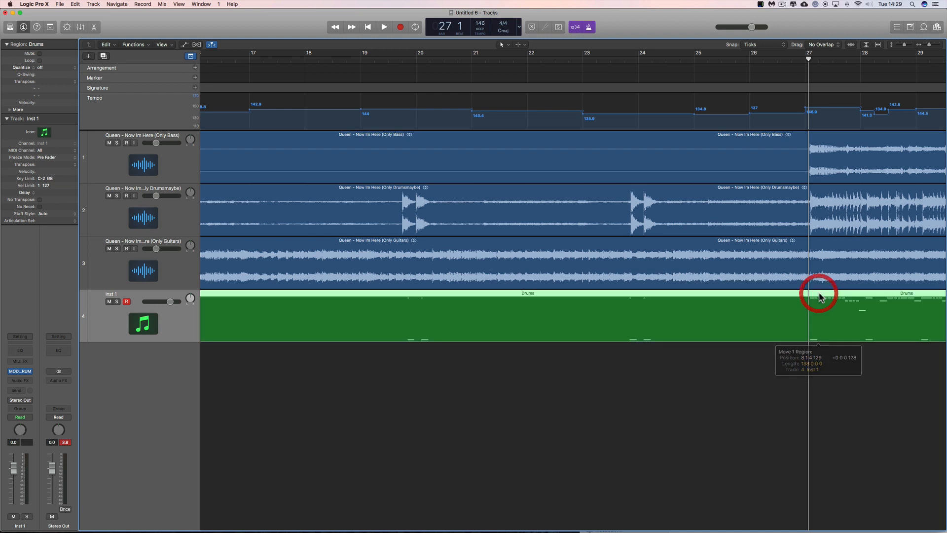
Play the project from the drum entry at bar 27 to check the Drums region against the stems
key(space)
key(space)
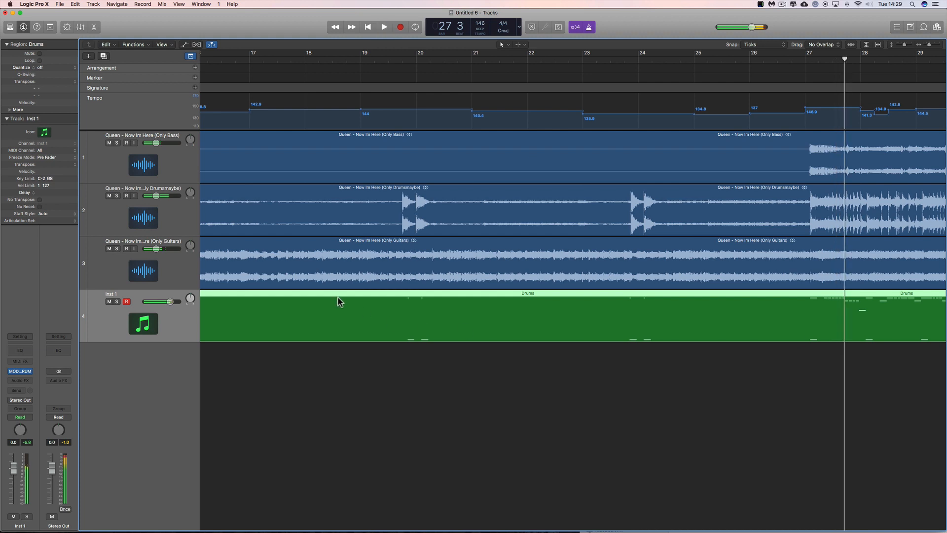
key(space)
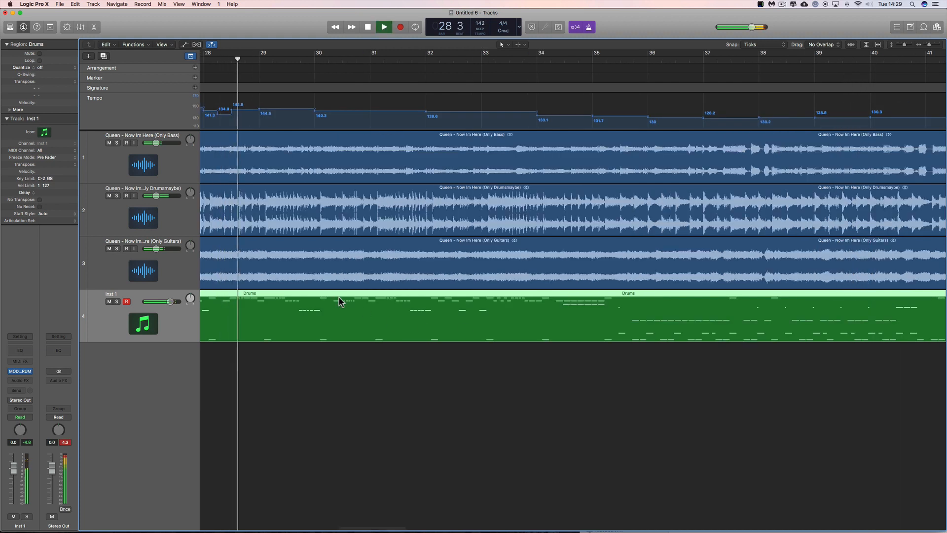
scroll(374, 310, left, 10)
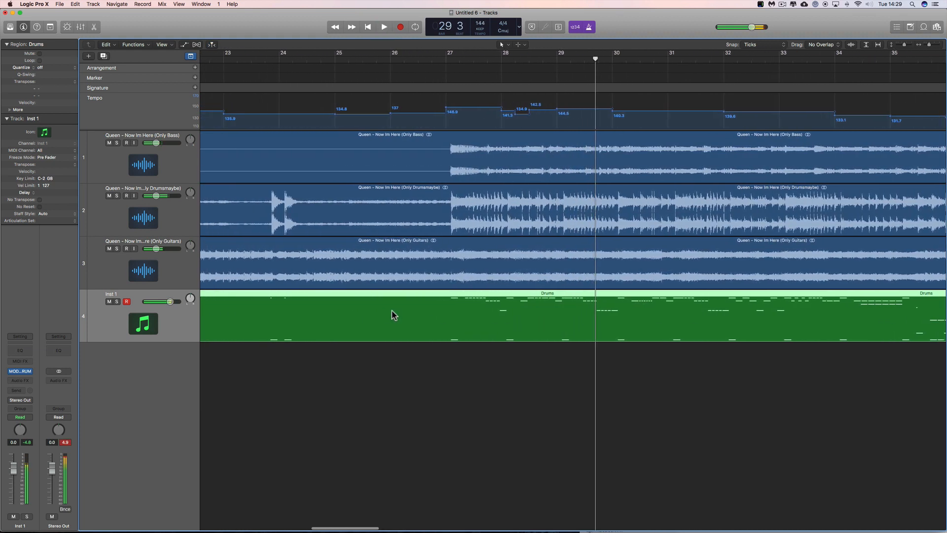
key(space)
scroll(395, 310, left, 4)
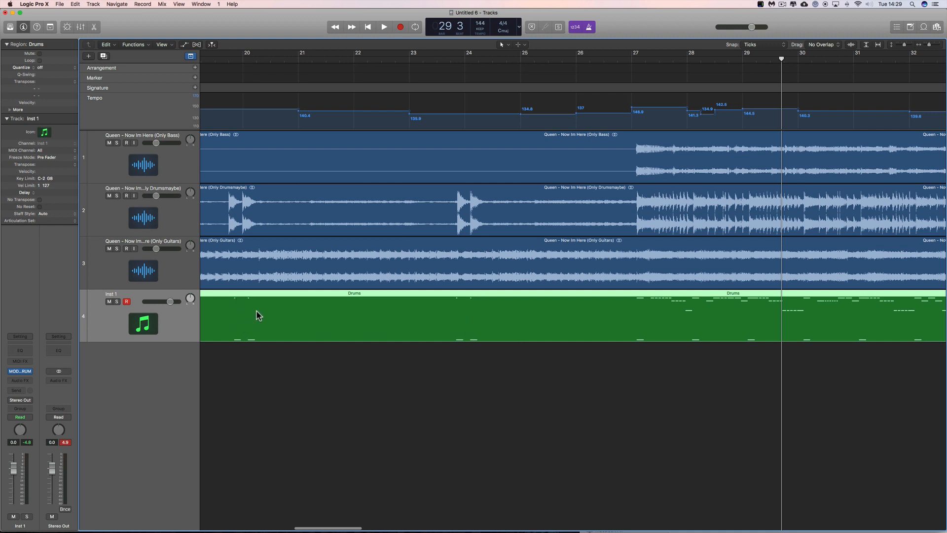
Split the Drums region with the Scissors tool just before bar 26 and midway through bar 22, isolating the two pairs of hits
scroll(393, 355, left, 2)
right_click(481, 394)
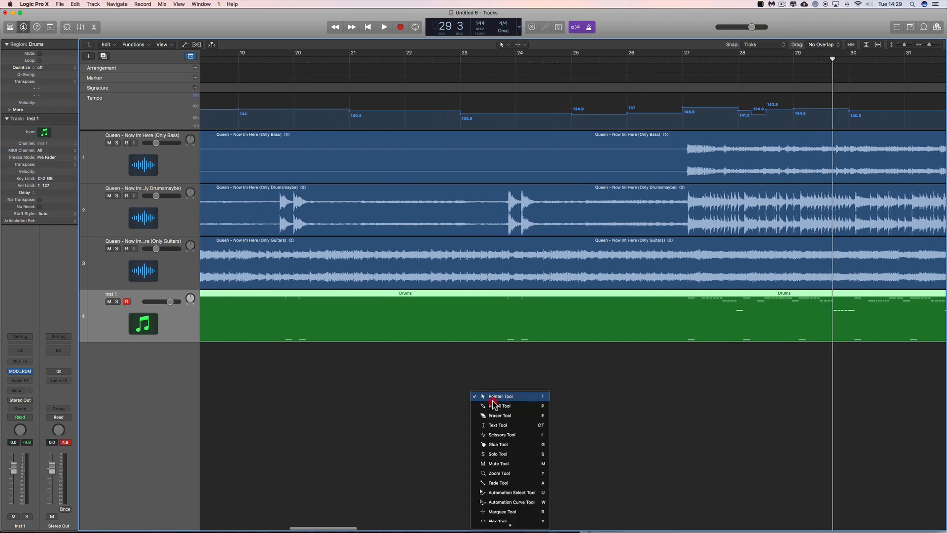
click(513, 434)
click(621, 317)
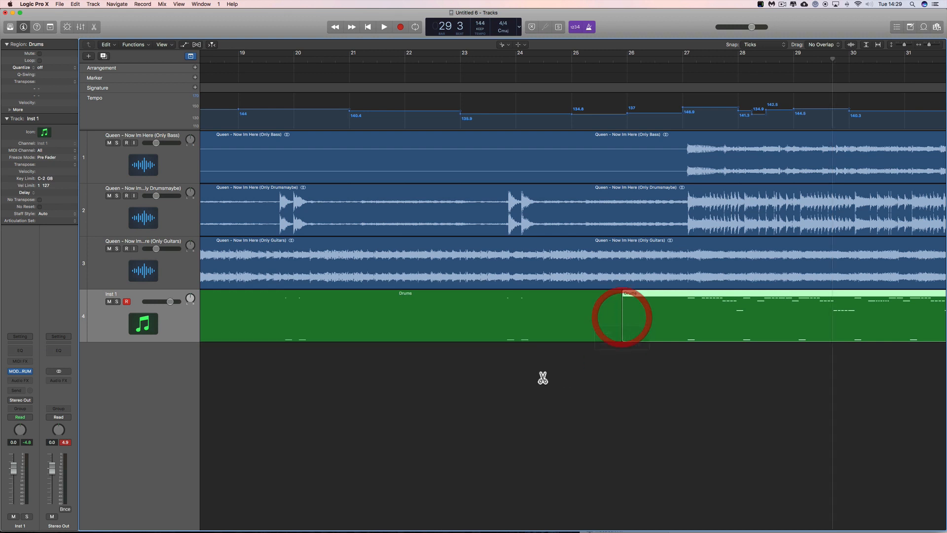
click(430, 317)
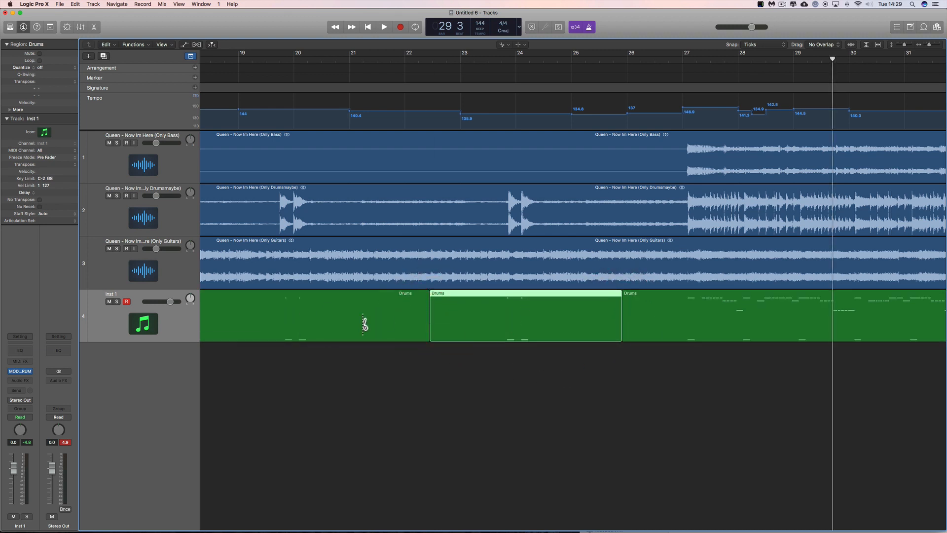
scroll(367, 321, left, 5)
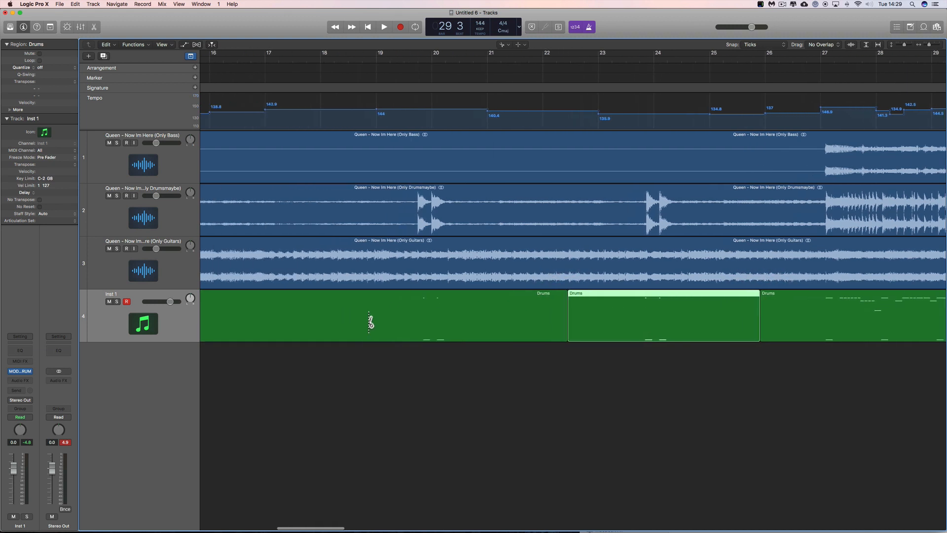
Move the first Drums piece earlier so its hit lines up with the drum stem's hit at bar 19 beat 4, and play it back
right_click(442, 351)
click(438, 143)
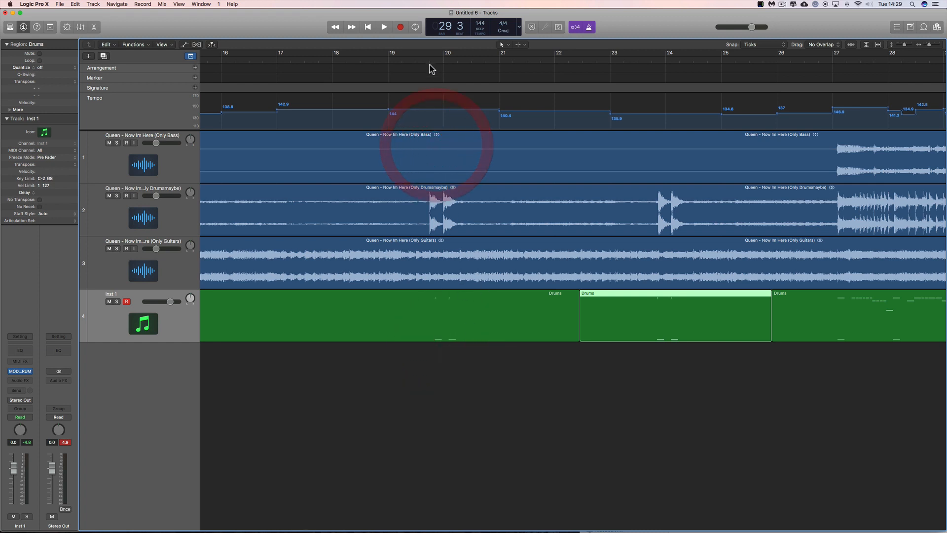
click(431, 65)
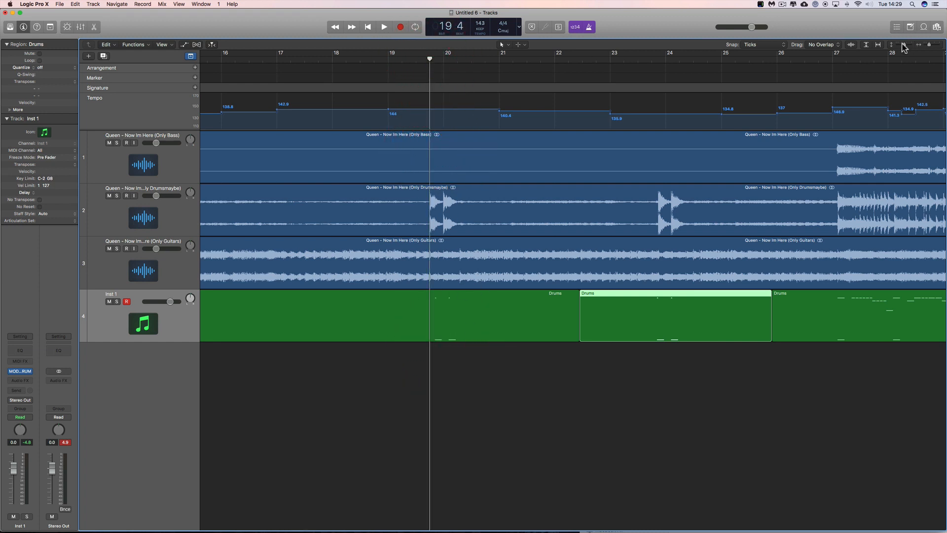
drag(928, 44, 934, 48)
scroll(681, 131, left, 5)
scroll(681, 131, left, 5)
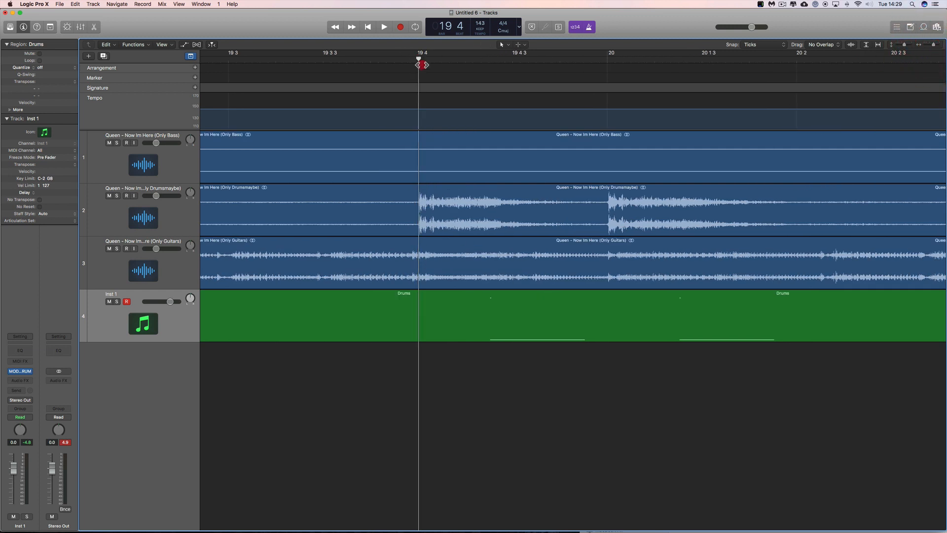
drag(491, 323, 421, 325)
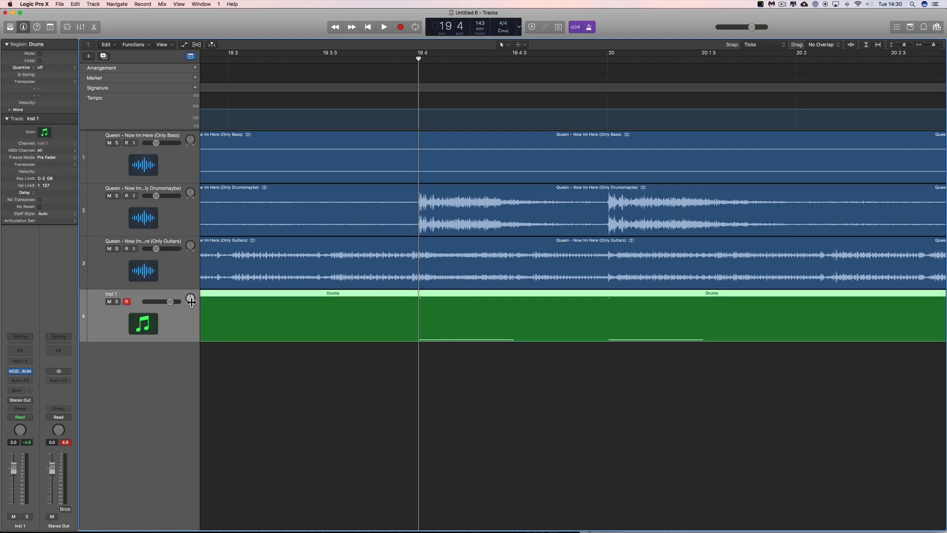
key(space)
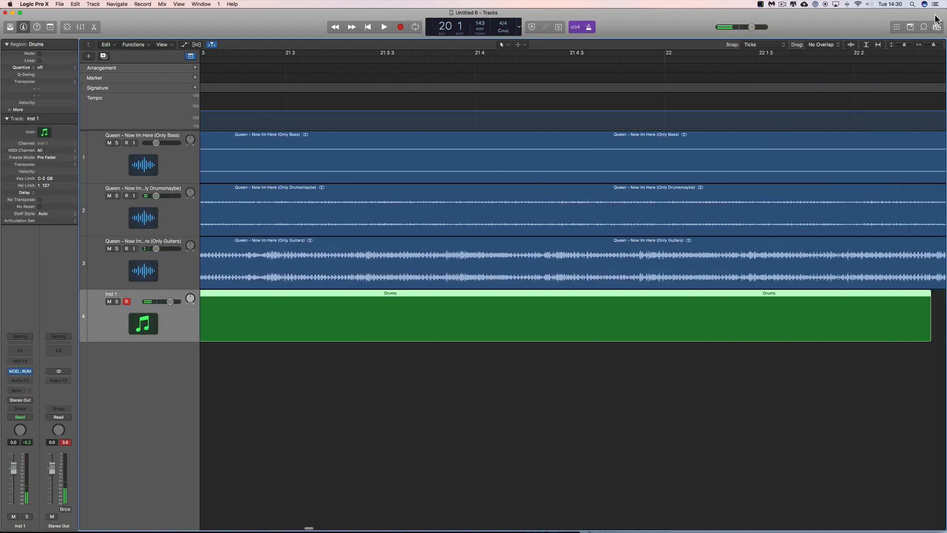
Shift the middle Drums piece slightly later so its first hit lines up with the drum stem's hit in bar 23 beat 4
drag(932, 44, 929, 45)
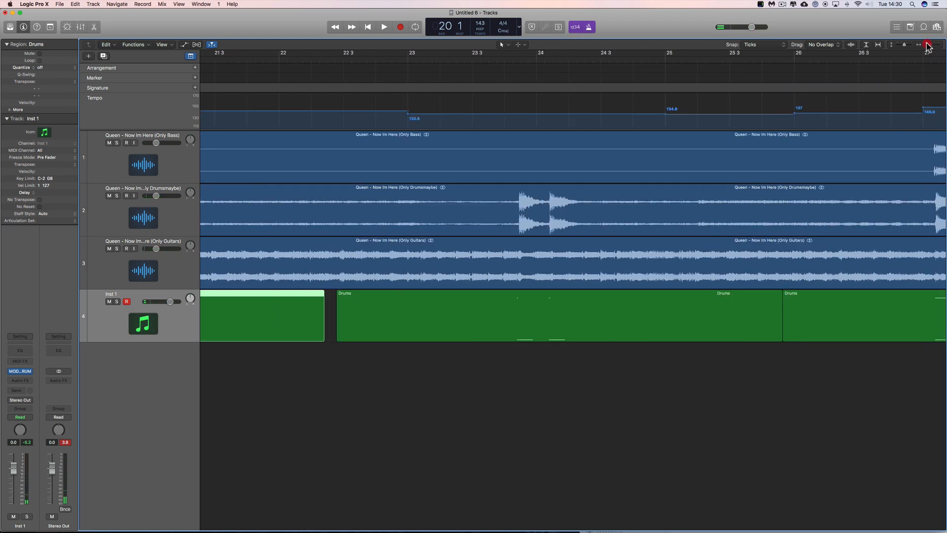
click(374, 313)
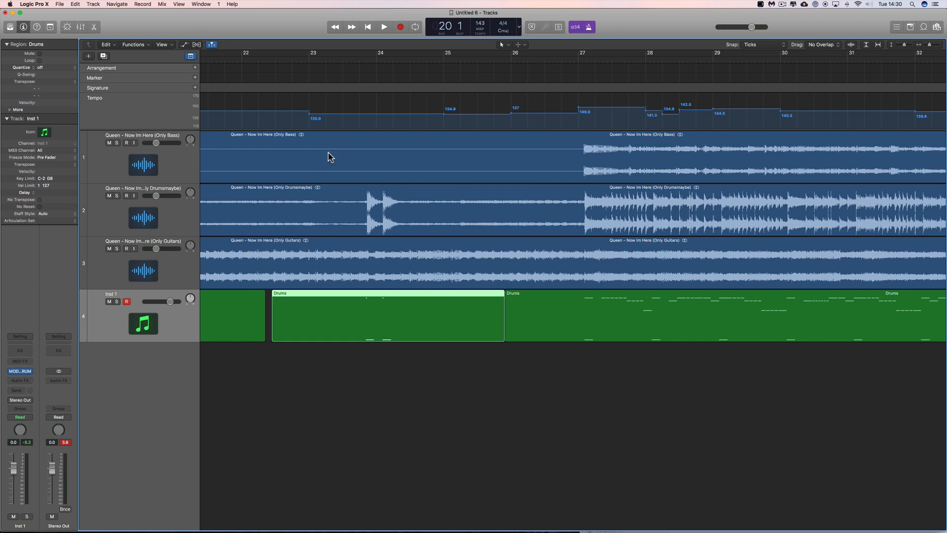
click(364, 62)
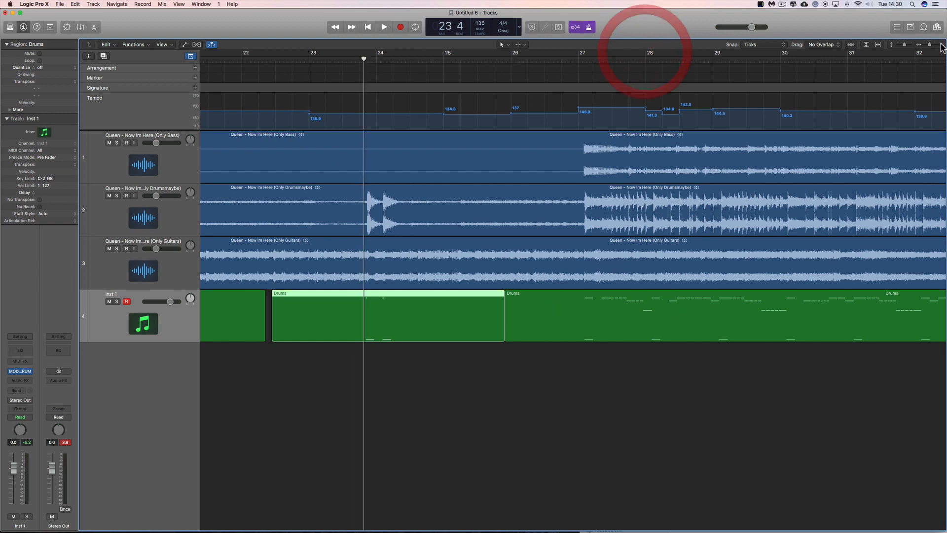
mouse_move(929, 45)
mouse_down()
mouse_move(940, 46)
mouse_move(928, 45)
mouse_up()
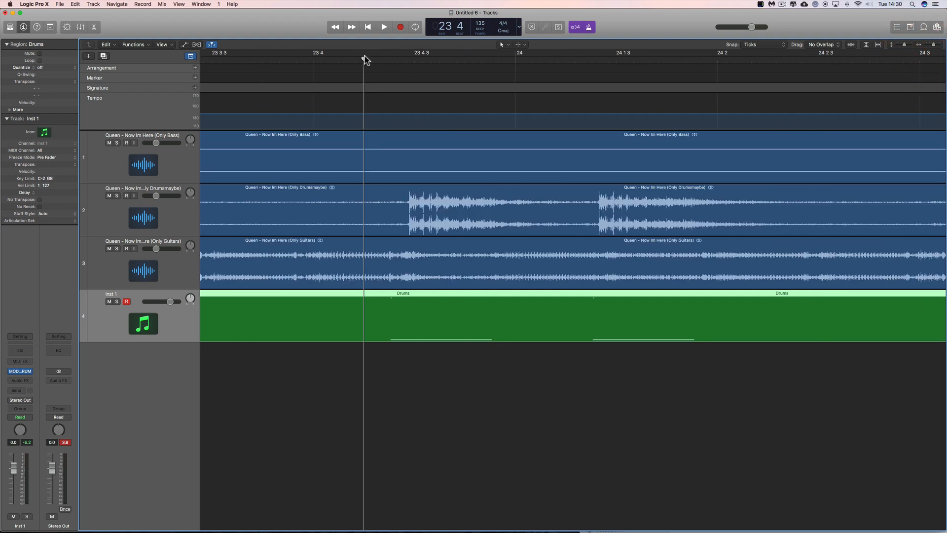
drag(364, 59, 406, 59)
drag(416, 305, 433, 305)
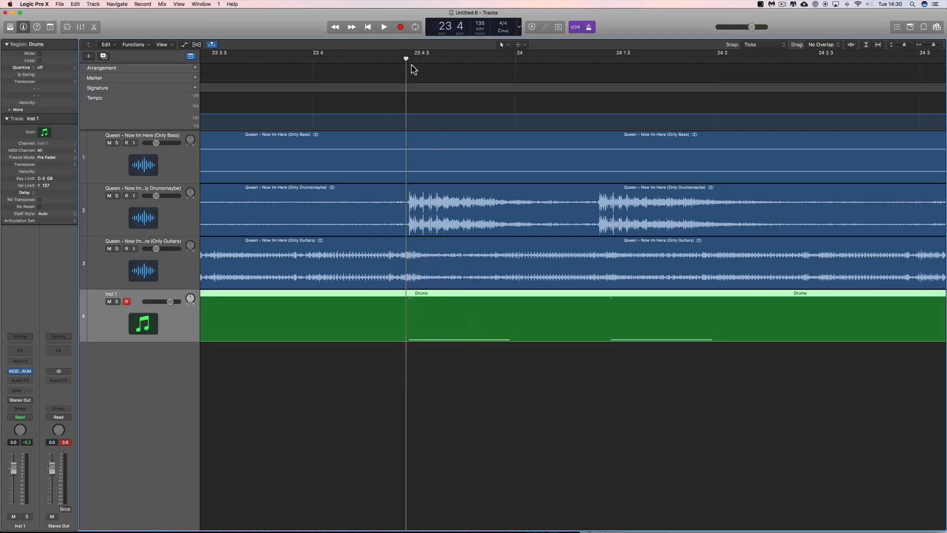
drag(405, 60, 409, 60)
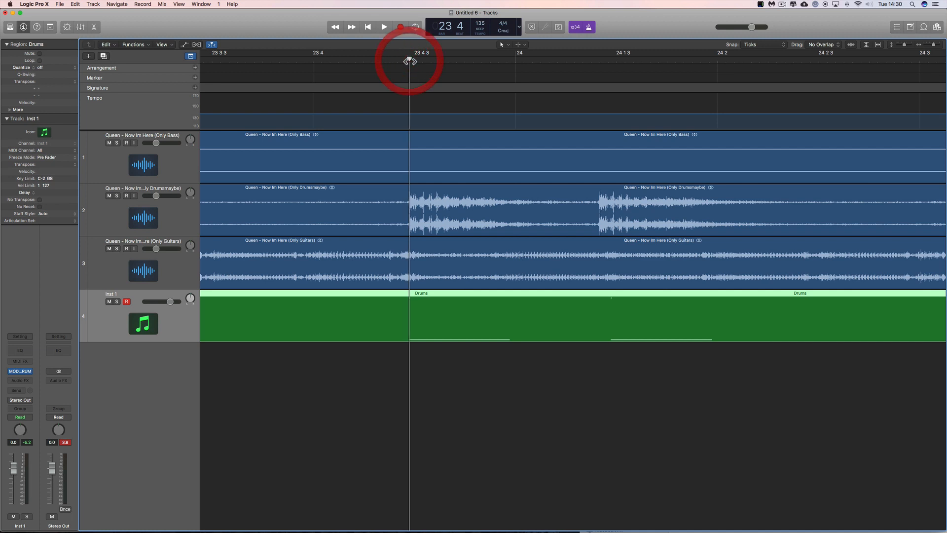
Split the middle Drums piece between its two hits, just after bar 24, and return to the Pointer tool
right_click(556, 393)
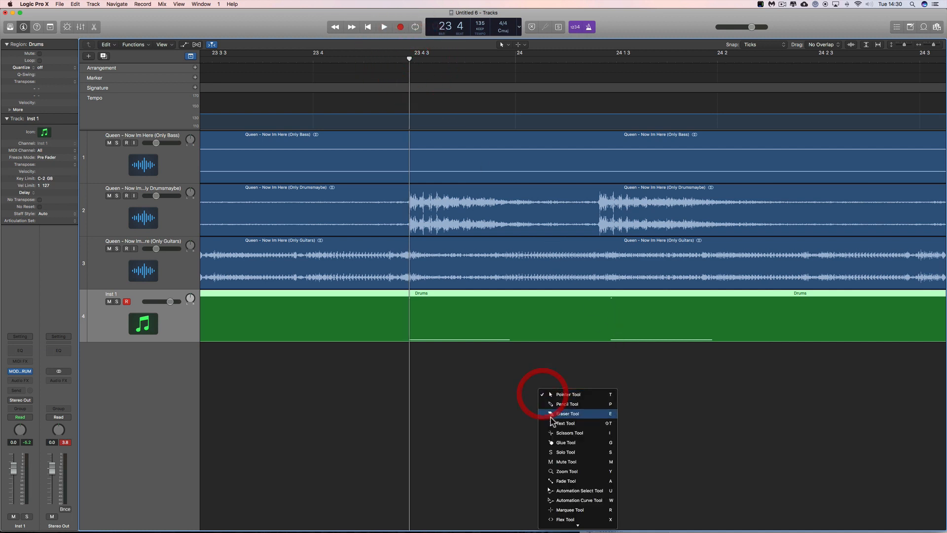
click(553, 433)
click(569, 309)
right_click(599, 391)
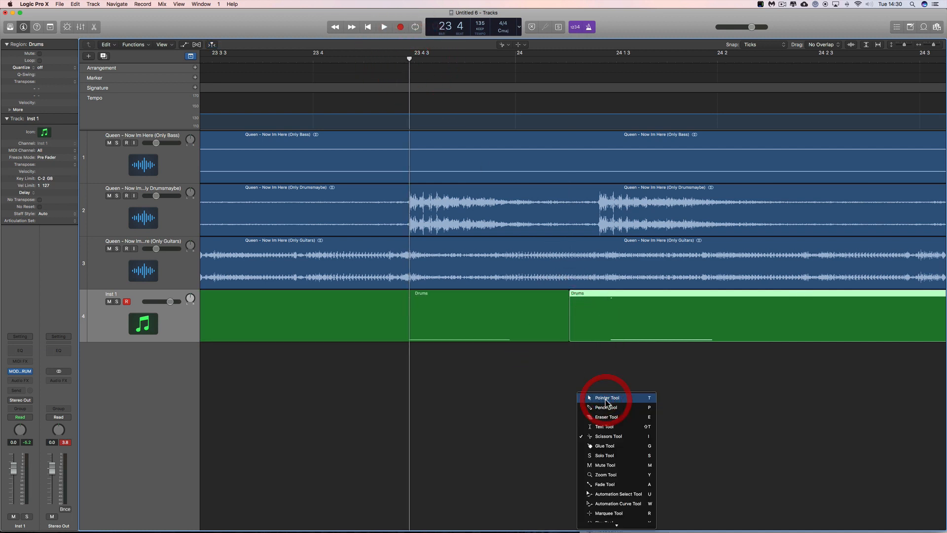
click(608, 392)
Move the newly cut piece slightly earlier to match the drum stem's second hit in bar 24 beat 1, and play both hits back
drag(635, 299, 625, 295)
click(599, 61)
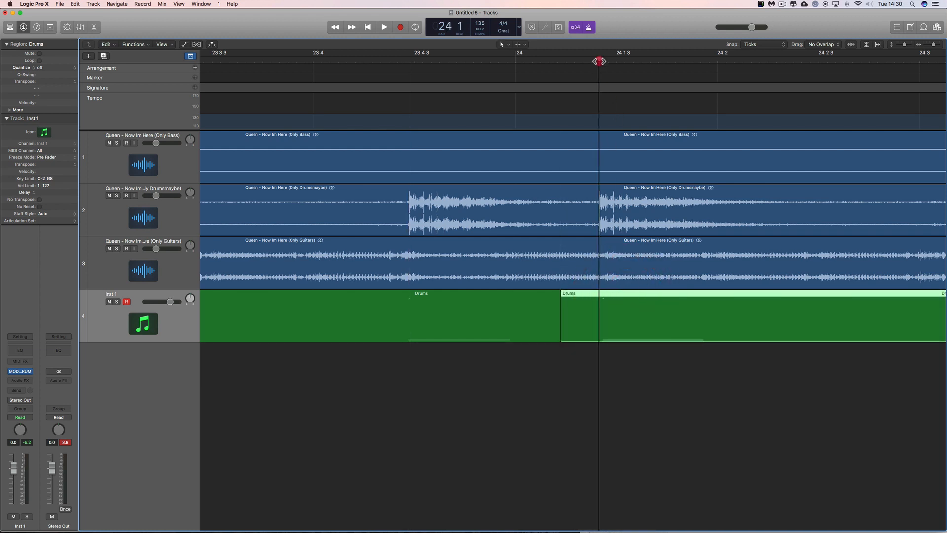
drag(634, 295, 632, 295)
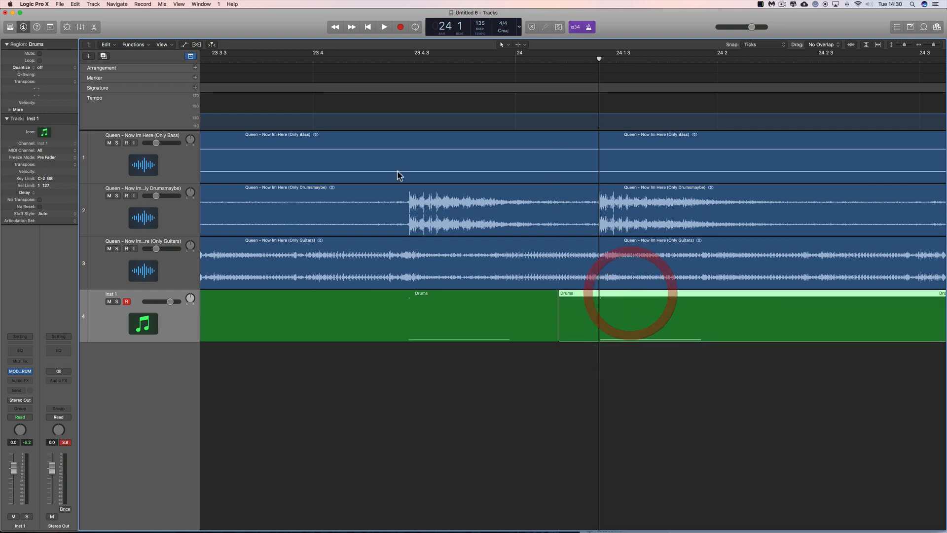
click(363, 60)
key(space)
key(space)
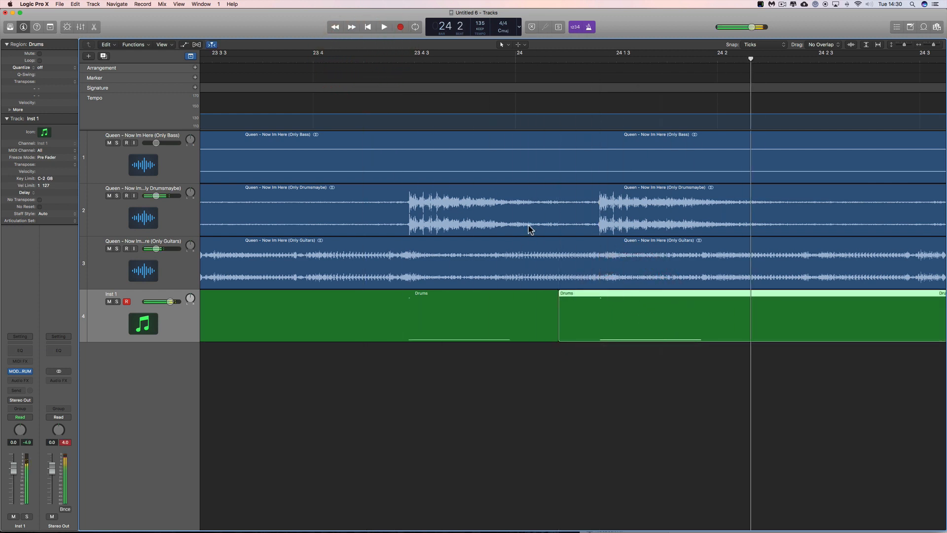
Examine how the last Drums region's entry lines up with the stems just after bar 27, playing from there and inspecting it closely
drag(926, 45, 923, 50)
scroll(909, 94, right, 2)
scroll(639, 326, right, 5)
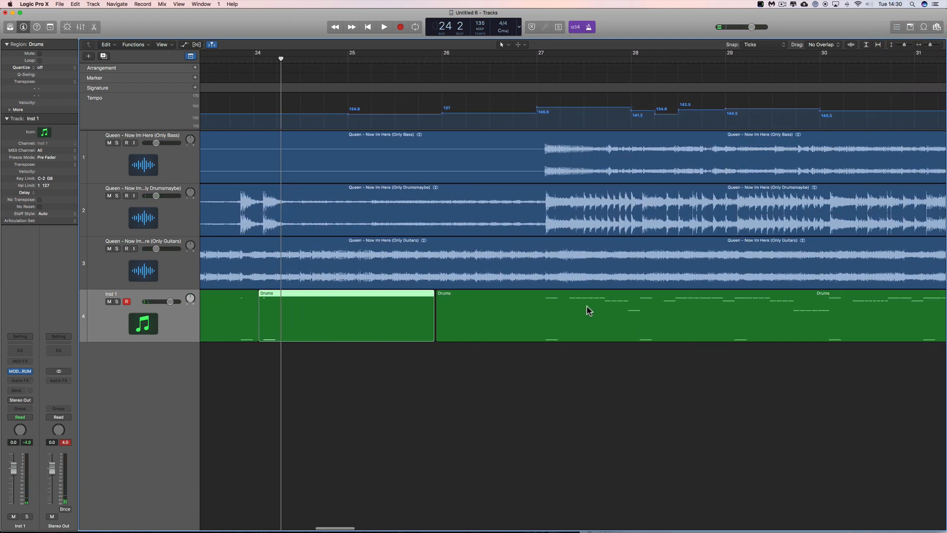
scroll(742, 317, right, 14)
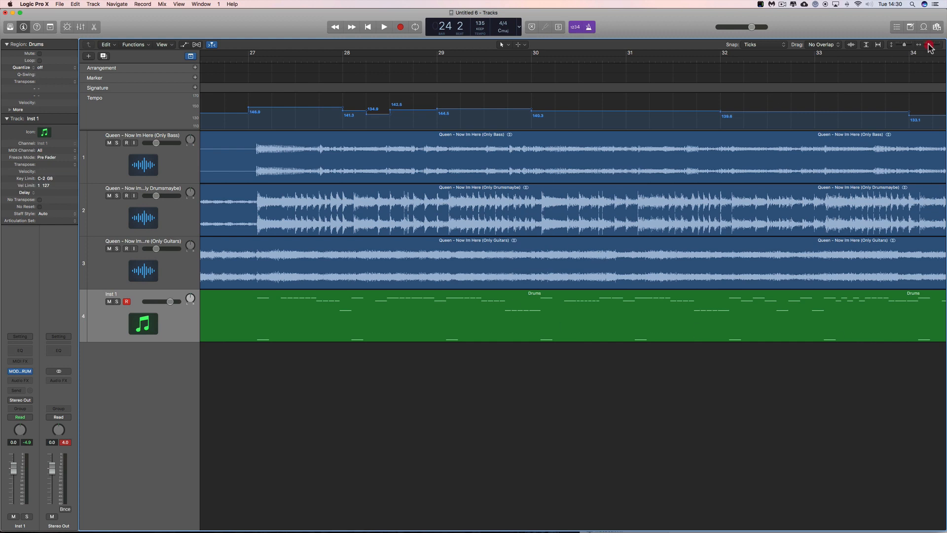
drag(929, 46, 930, 46)
scroll(455, 237, left, 1)
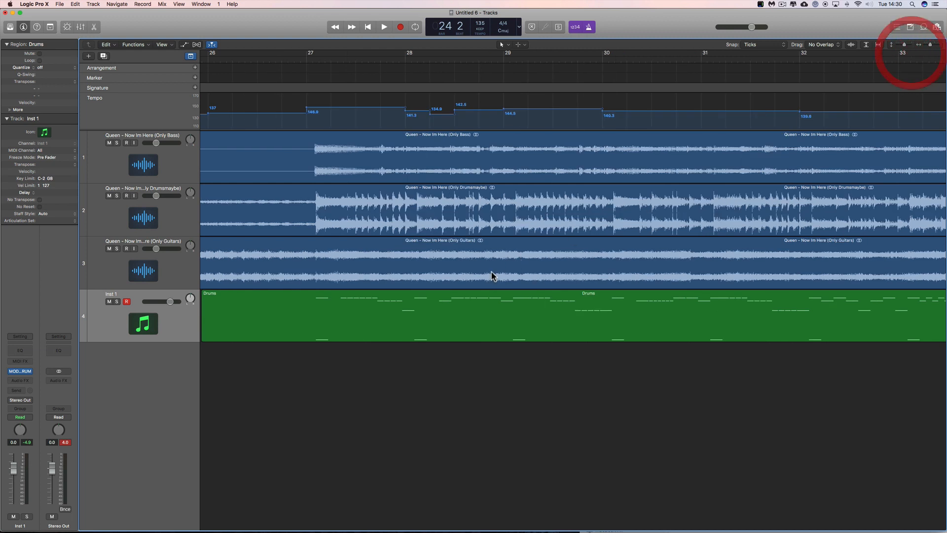
scroll(492, 275, left, 5)
drag(419, 60, 423, 60)
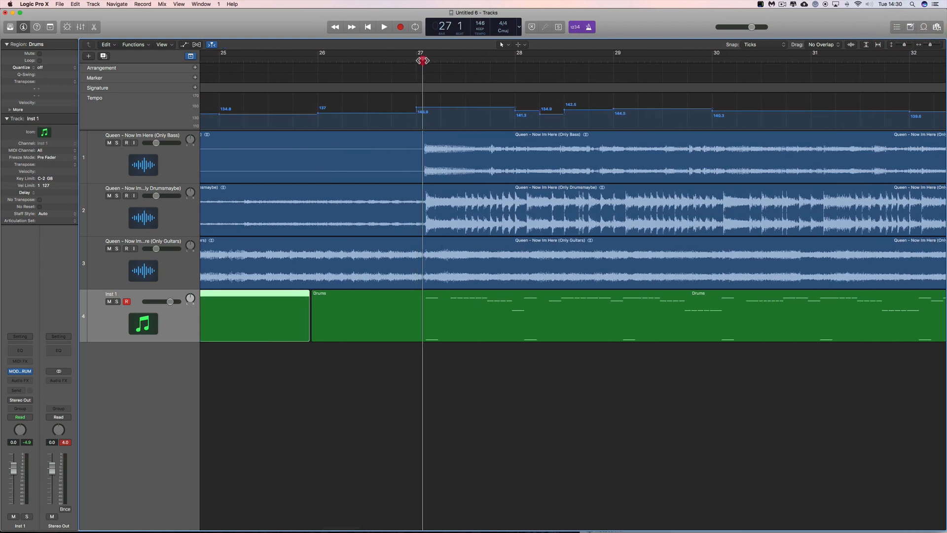
double_click(423, 60)
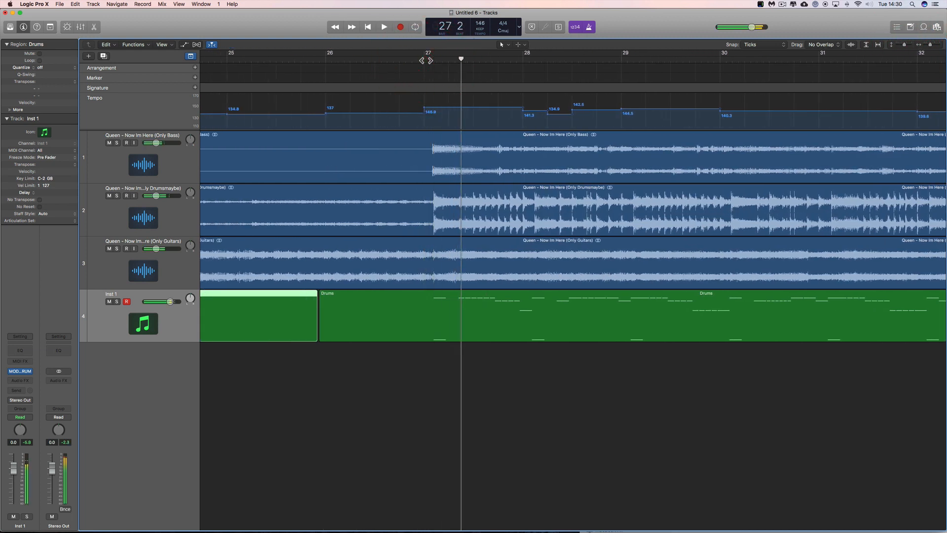
click(429, 61)
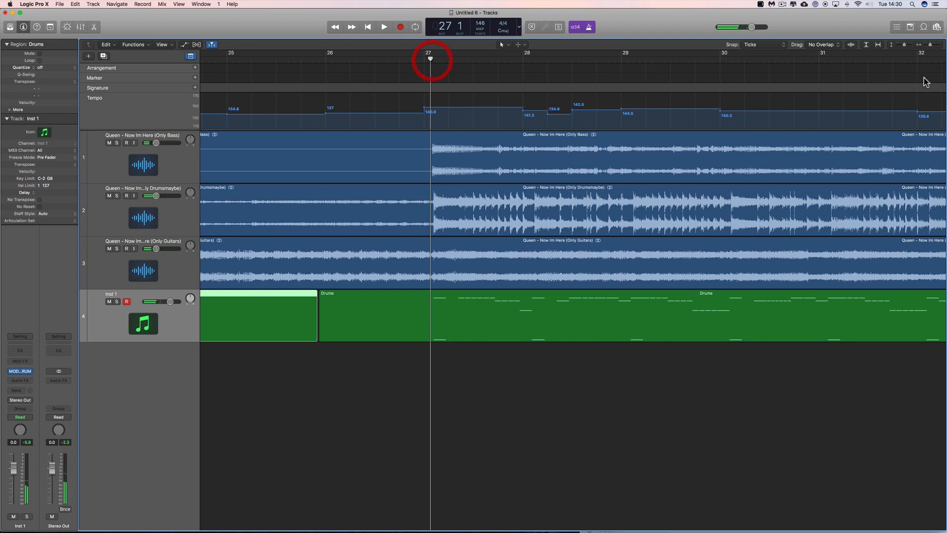
click(934, 45)
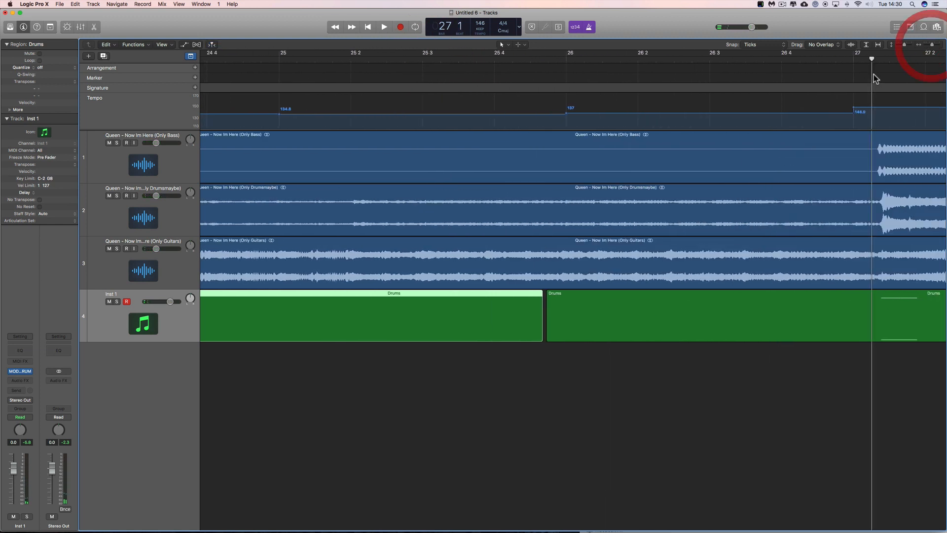
scroll(875, 78, right, 5)
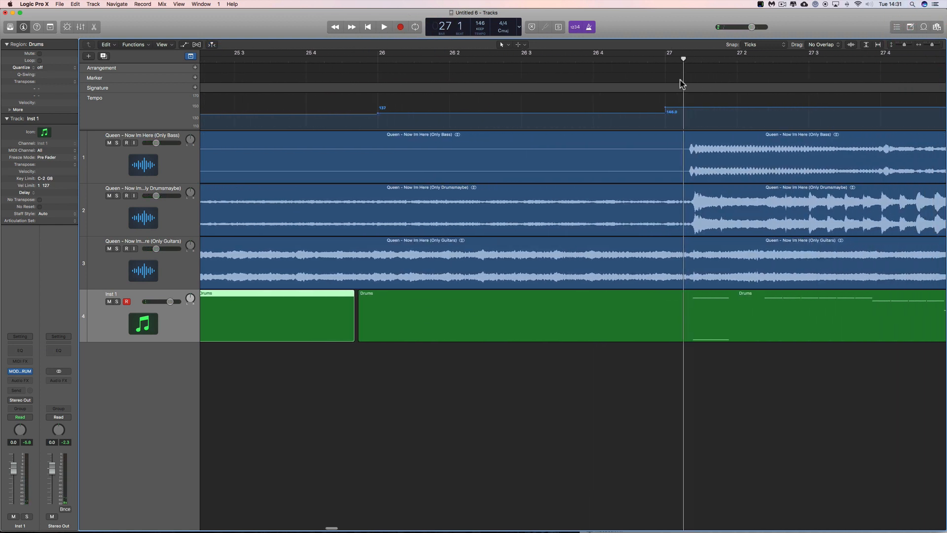
Create a cycle range about one bar long, starting at the drum stem's entry just after bar 27, and select the last Drums region
click(759, 44)
click(639, 55)
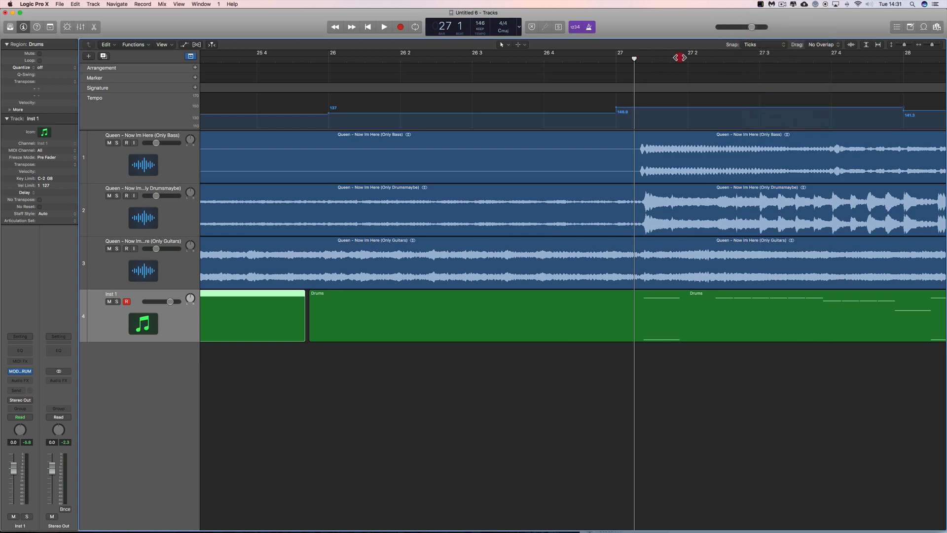
drag(650, 55, 931, 76)
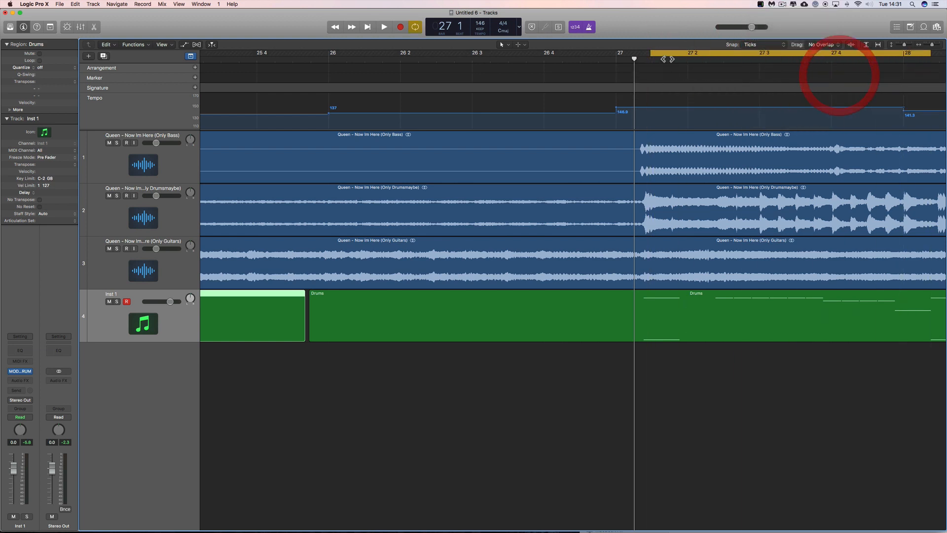
drag(632, 60, 512, 59)
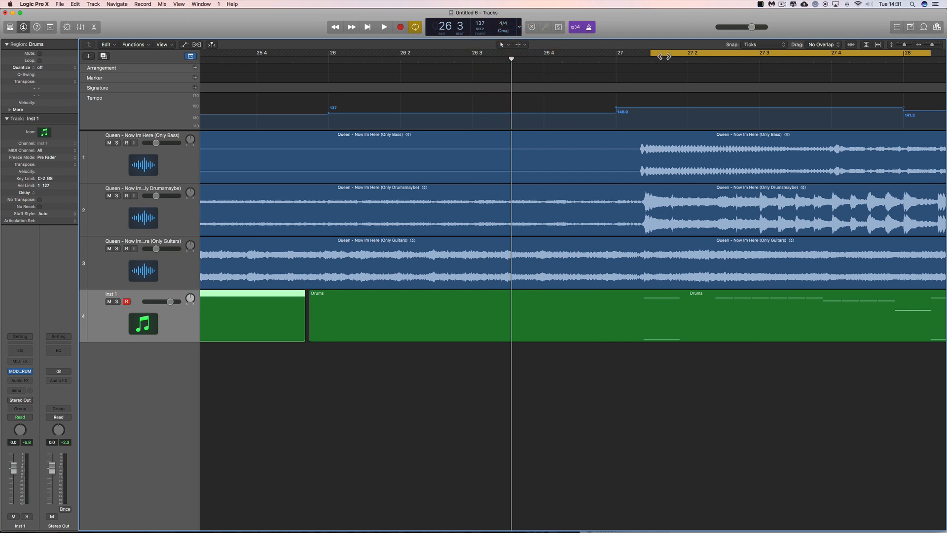
mouse_move(665, 55)
mouse_down()
mouse_move(651, 55)
mouse_move(662, 56)
mouse_up()
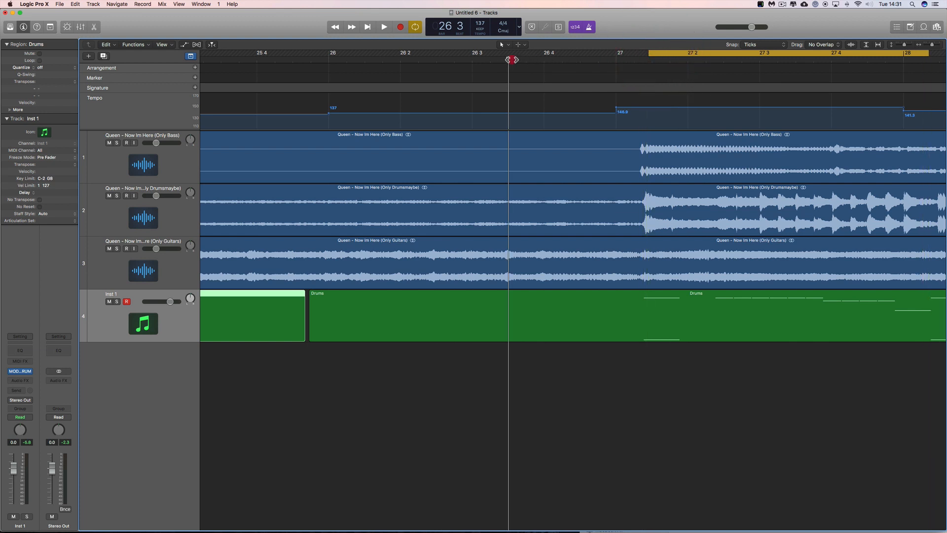
drag(511, 59, 580, 66)
drag(675, 55, 660, 54)
click(646, 197)
click(645, 302)
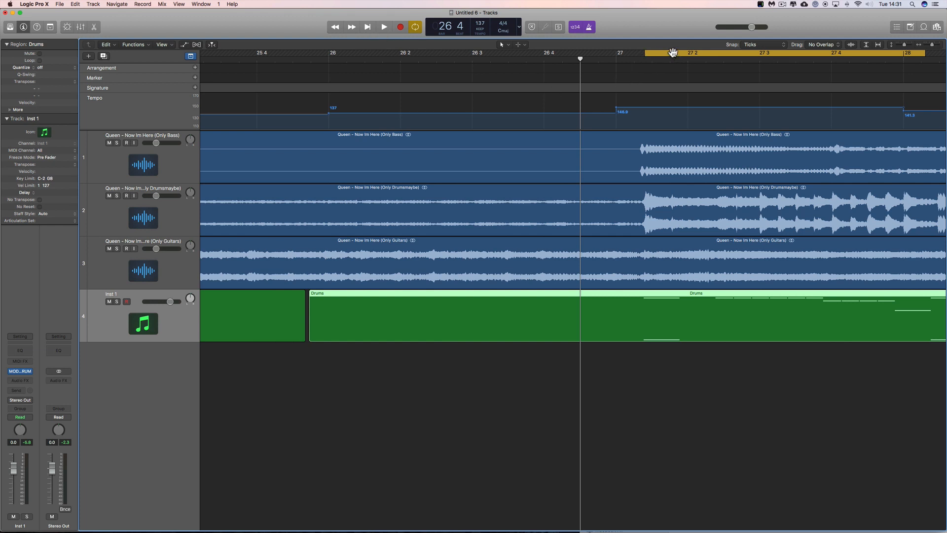
drag(672, 53, 672, 53)
Fine-tune the cycle range's start to the drum stem's first hit just after bar 27 and play it back from there
click(939, 45)
click(938, 45)
scroll(857, 90, right, 8)
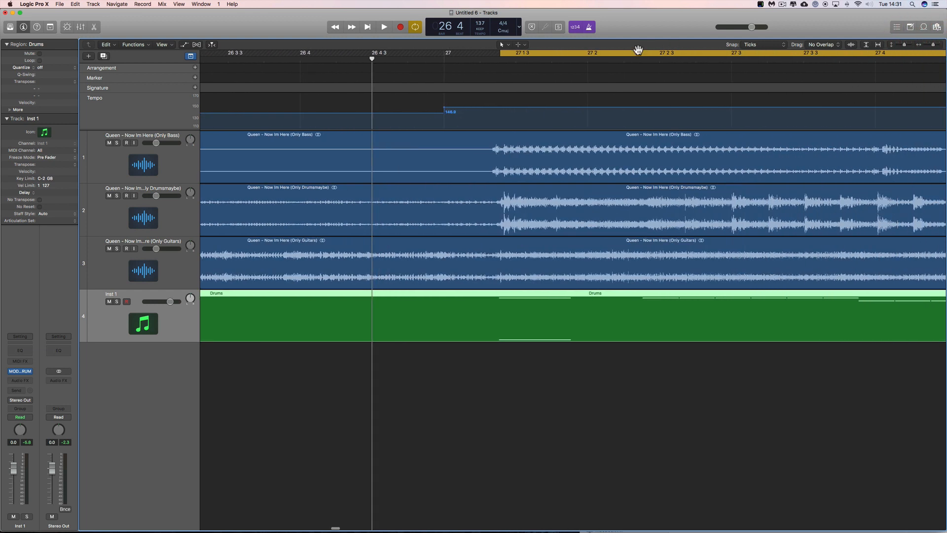
drag(621, 53, 624, 52)
key(space)
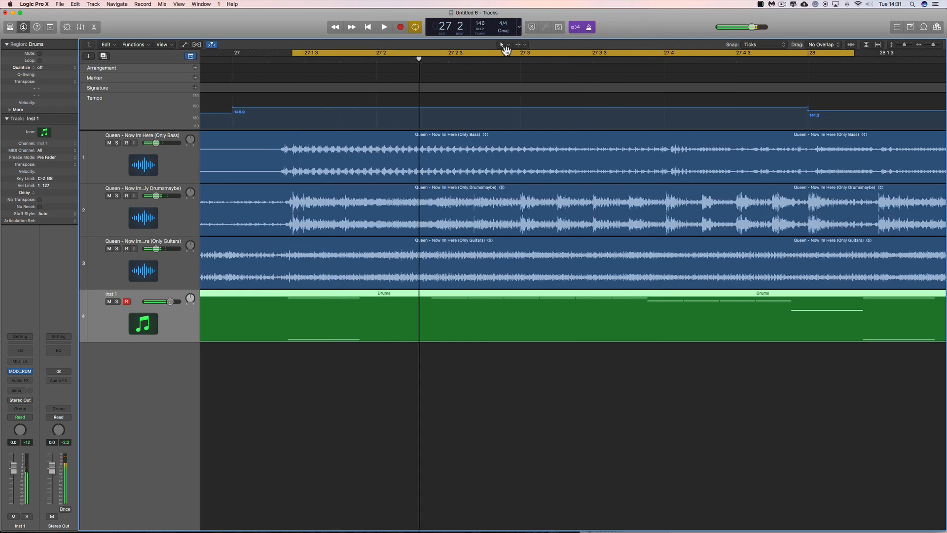
drag(505, 51, 502, 49)
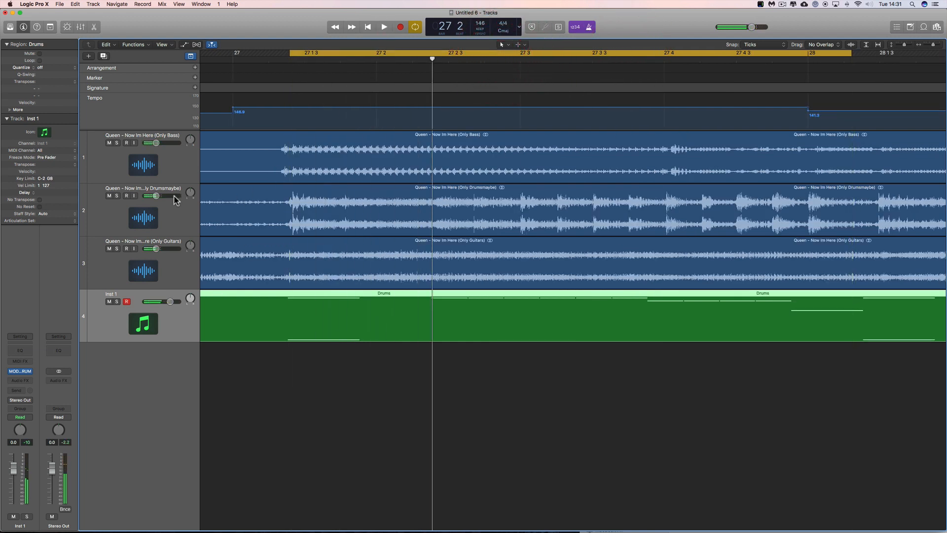
click(368, 27)
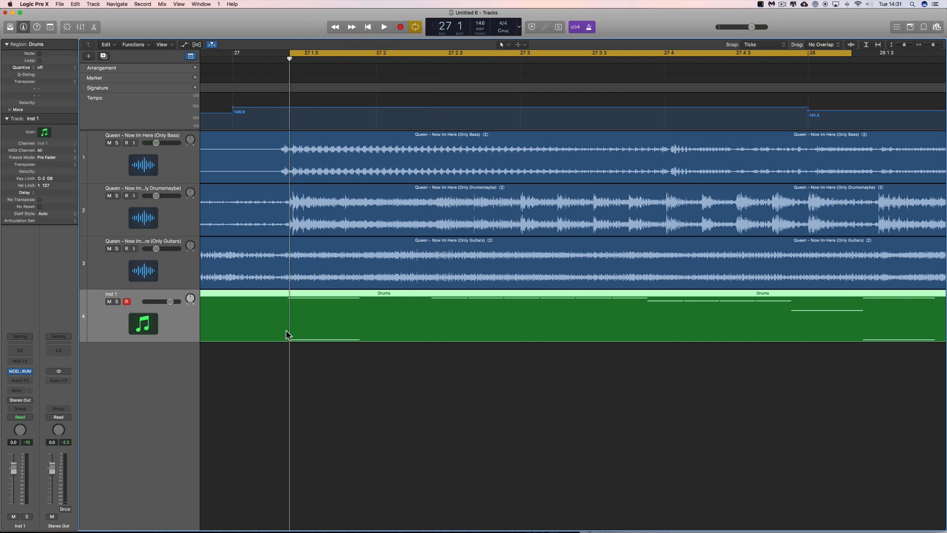
Open the last Drums region in the Piano Roll and shift it slightly later to match the drum stem's first hit after bar 27
double_click(298, 314)
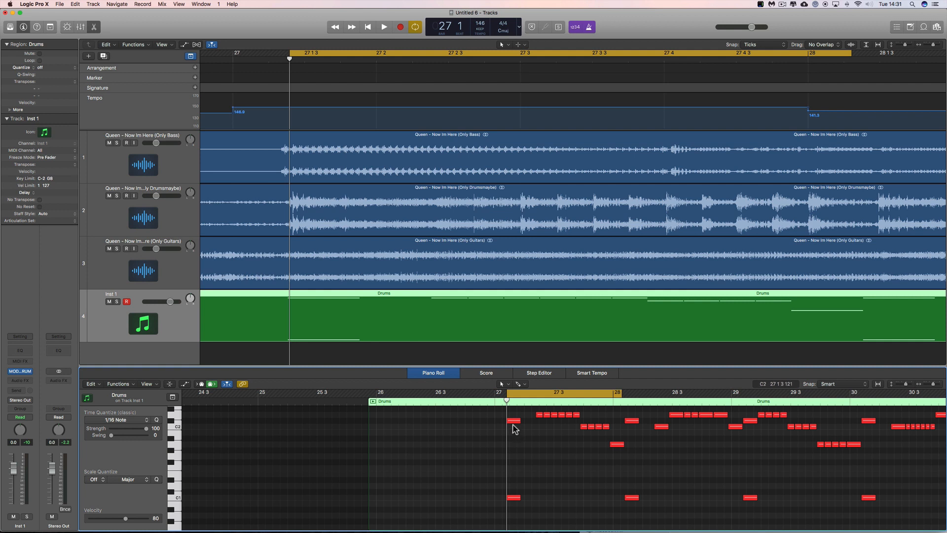
drag(932, 383, 936, 384)
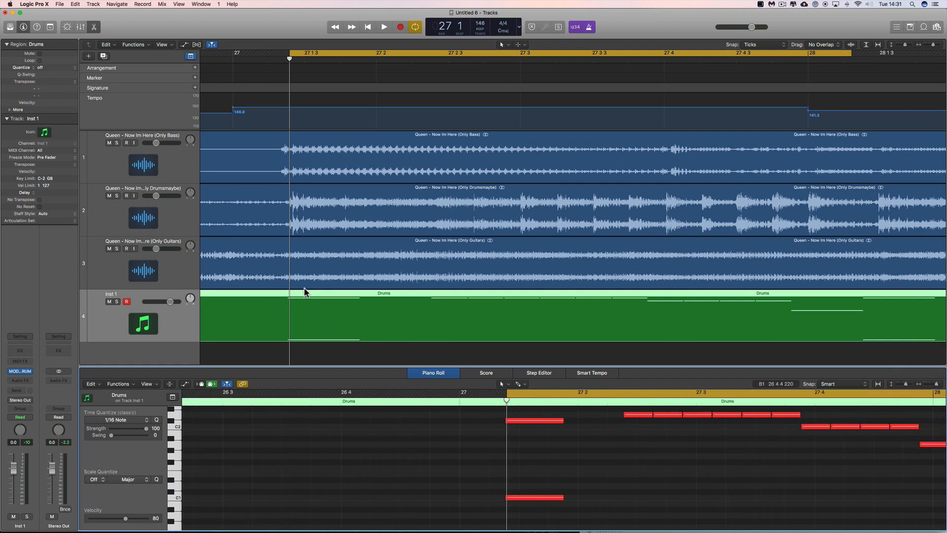
drag(933, 45, 934, 44)
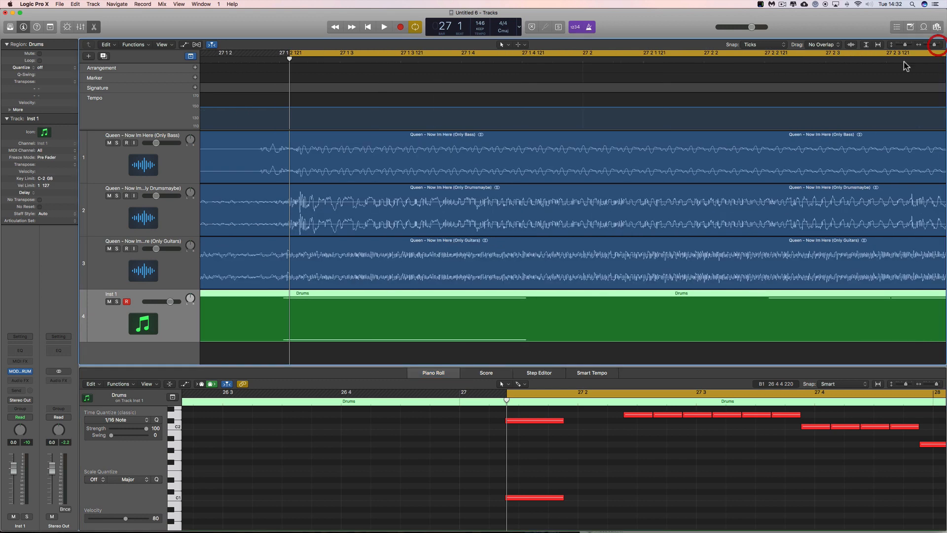
scroll(491, 234, left, 10)
drag(522, 304, 530, 305)
drag(540, 49, 523, 59)
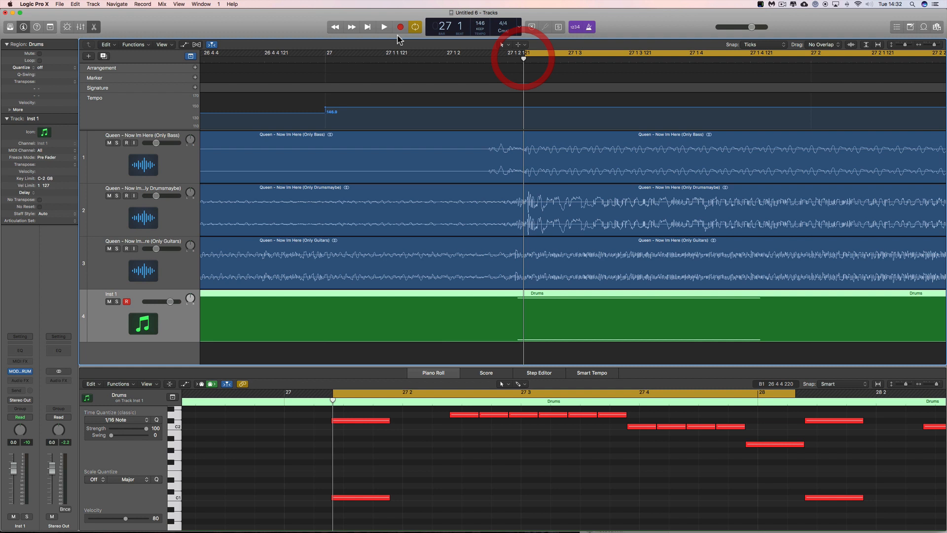
click(368, 27)
drag(541, 294, 552, 294)
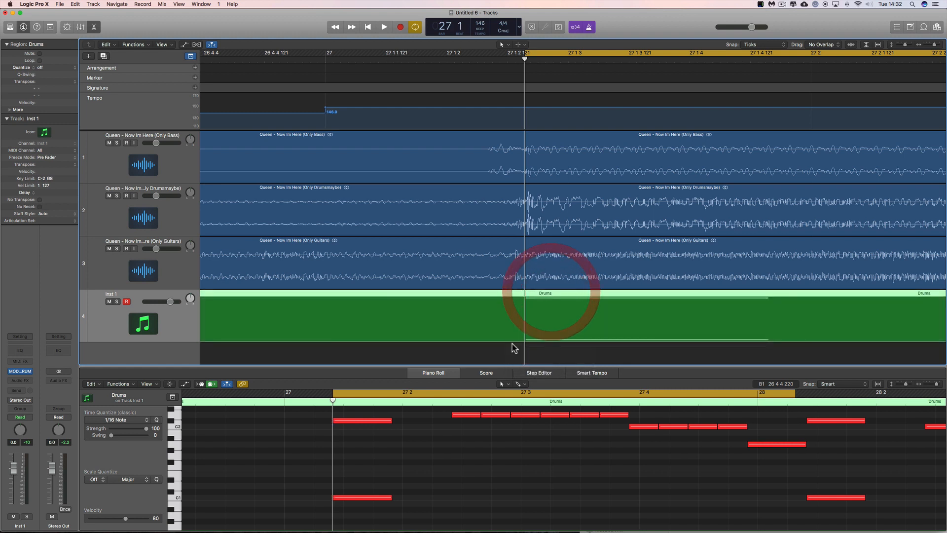
Split the last Drums region at bar 27 with snapping set to Bar, and return to the Pointer tool
click(939, 45)
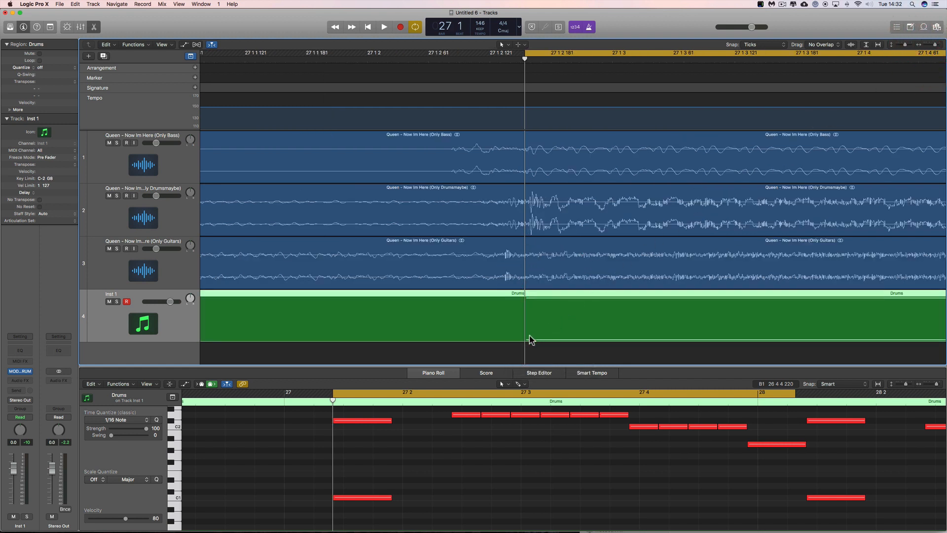
right_click(489, 361)
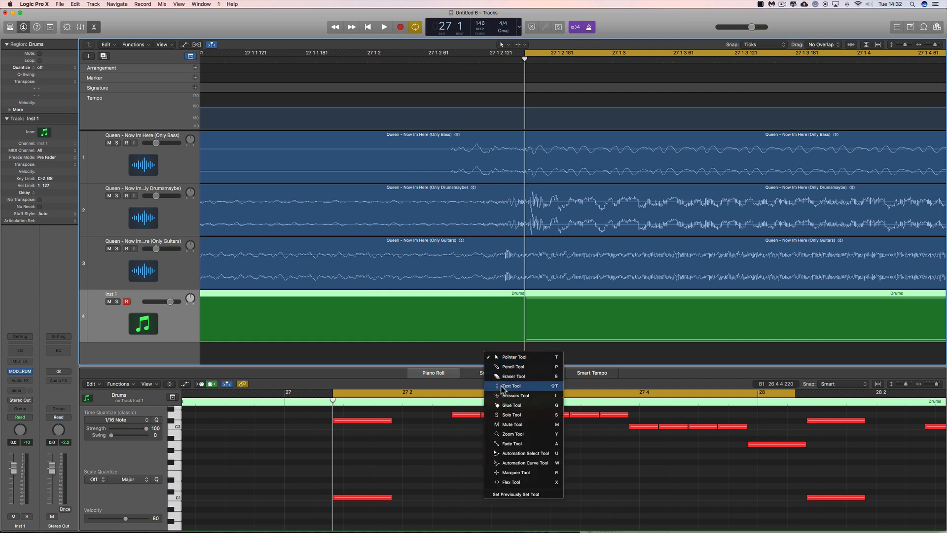
click(501, 395)
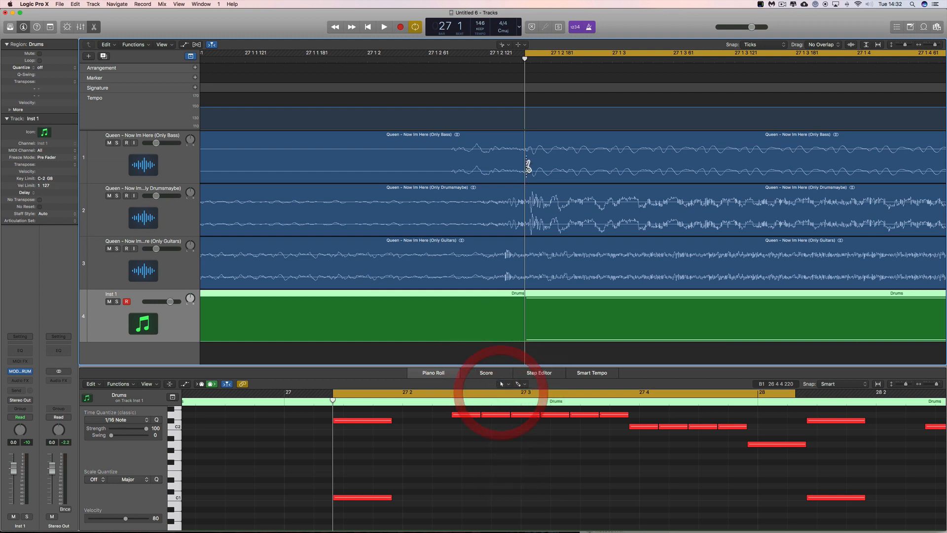
click(929, 45)
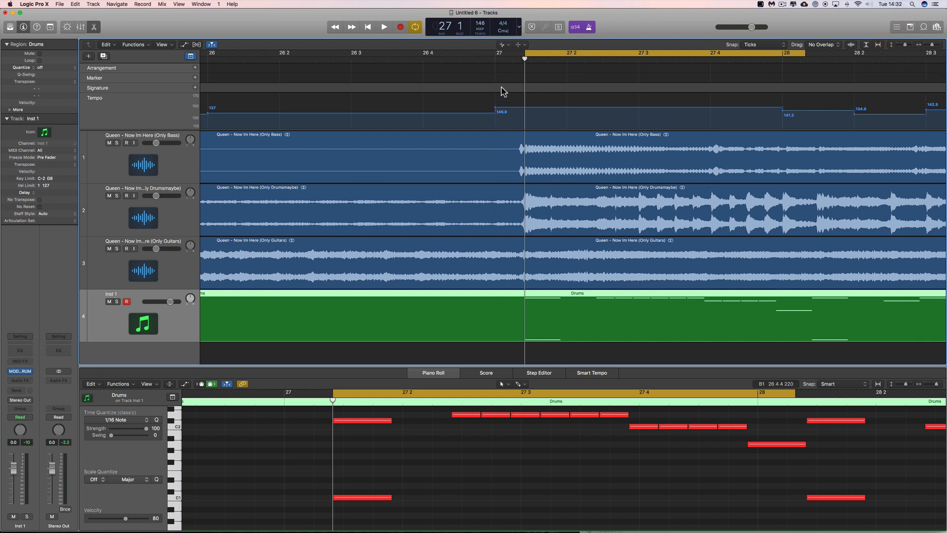
click(759, 45)
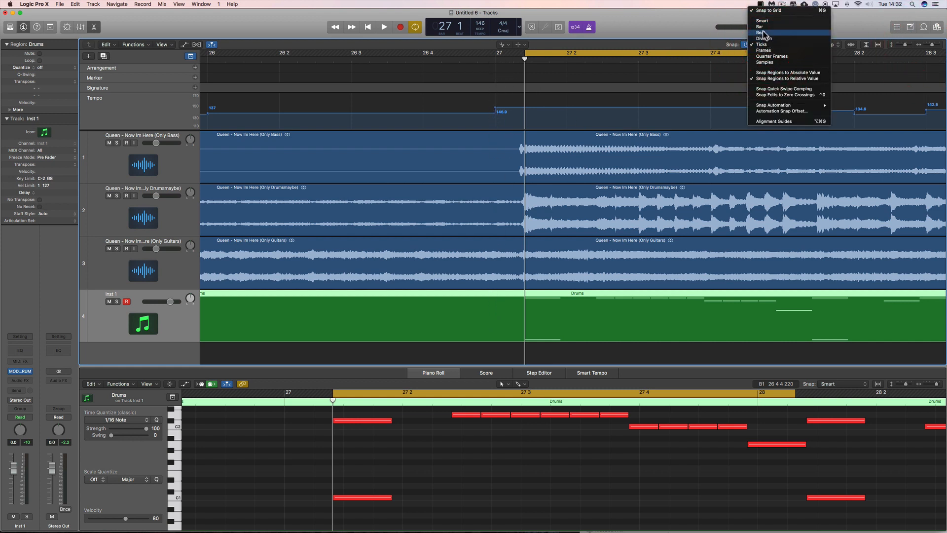
click(763, 27)
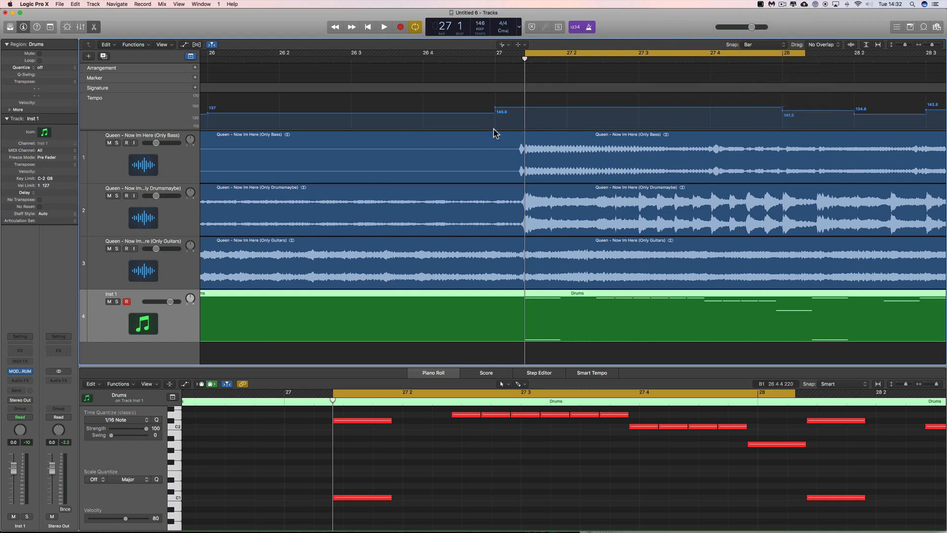
click(495, 302)
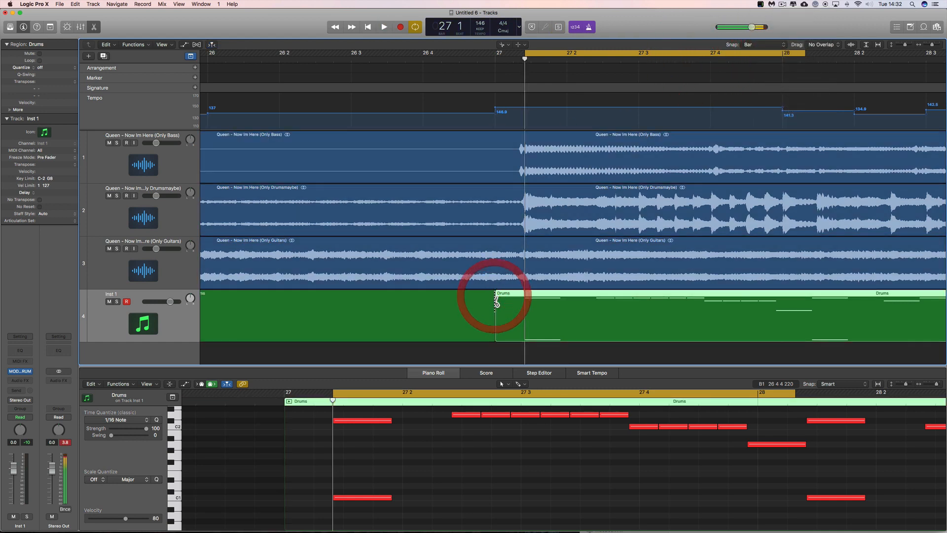
key(t)
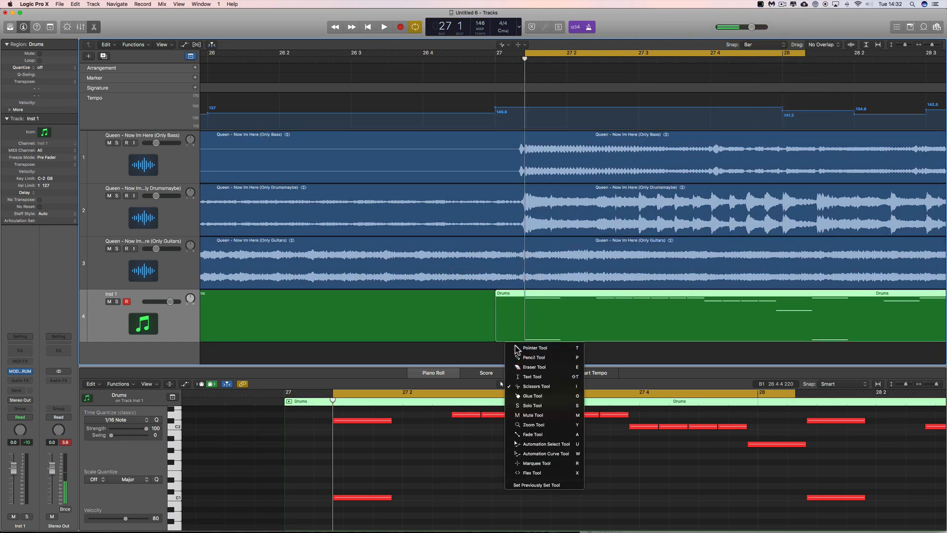
key(t)
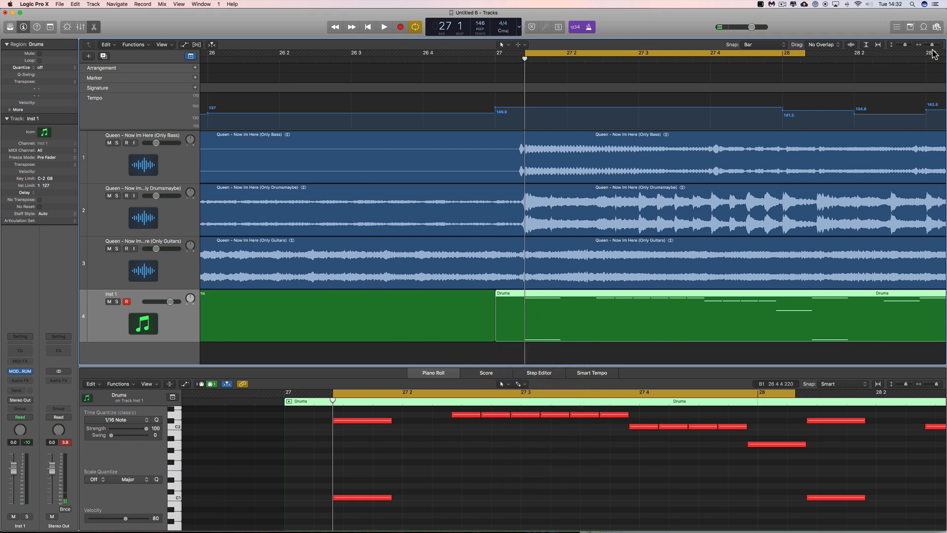
Delete the short empty Drums piece just before bar 27
drag(930, 45, 837, 134)
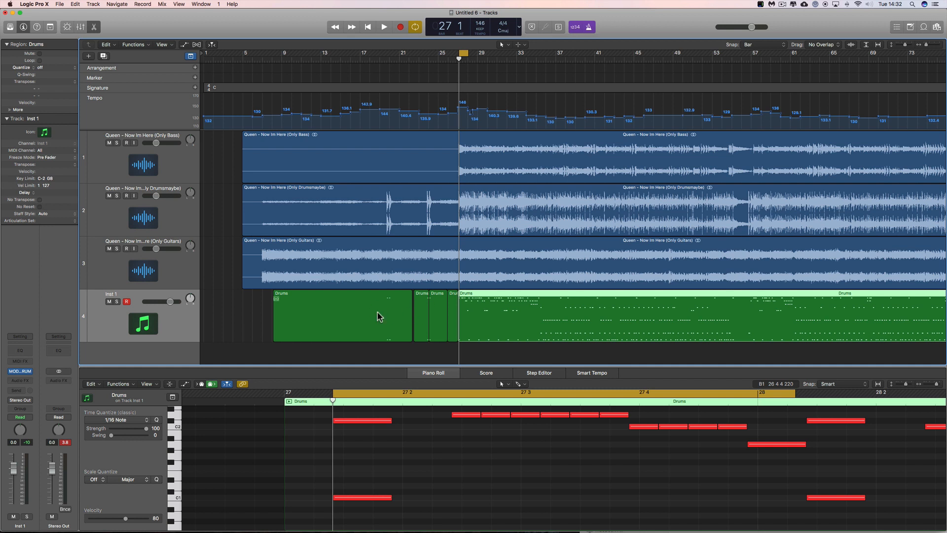
click(450, 318)
key(Delete)
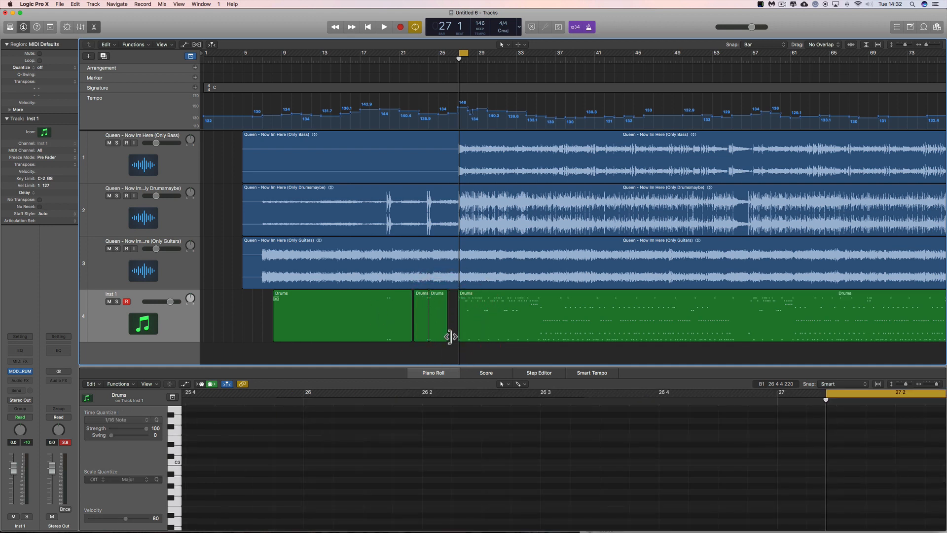
Place the playhead at bar 27 and apply the project tempo to the last Drums region and downbeat
click(459, 57)
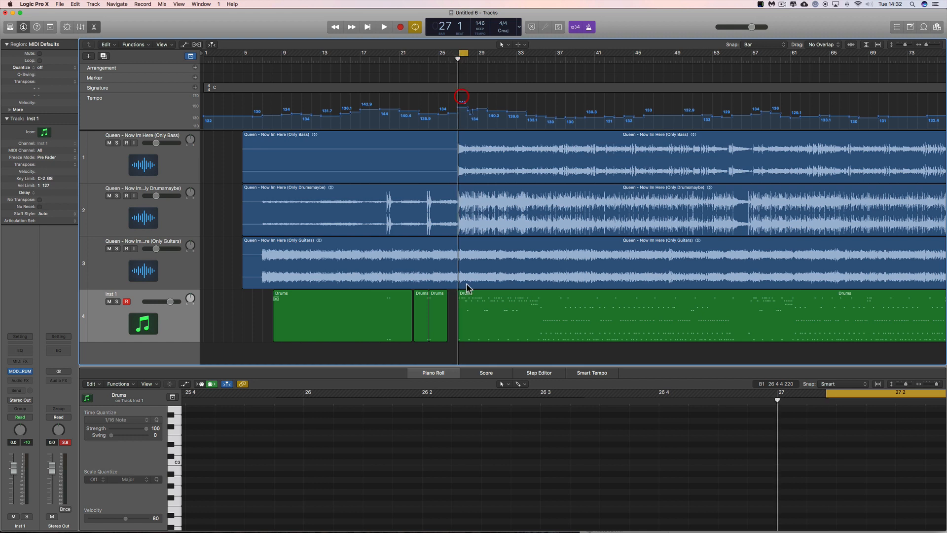
right_click(477, 356)
click(487, 356)
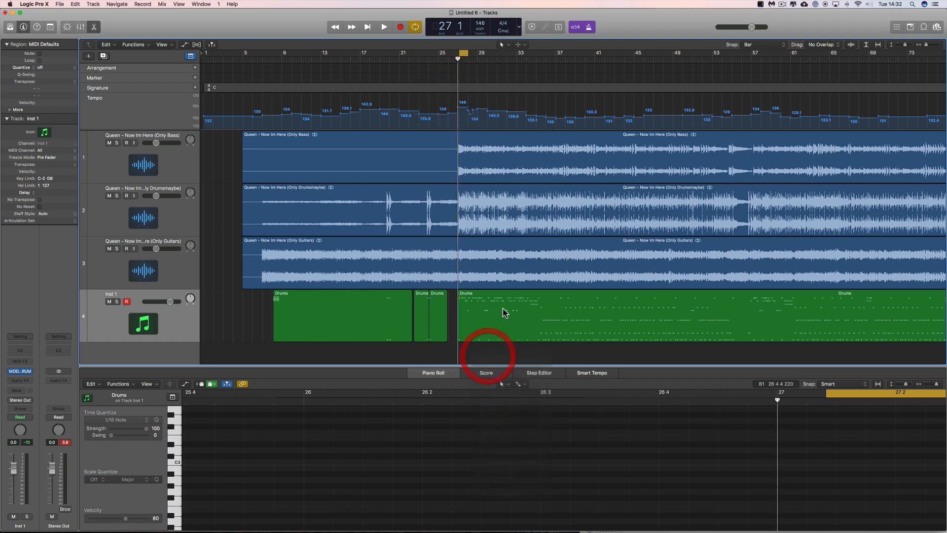
click(504, 312)
right_click(504, 312)
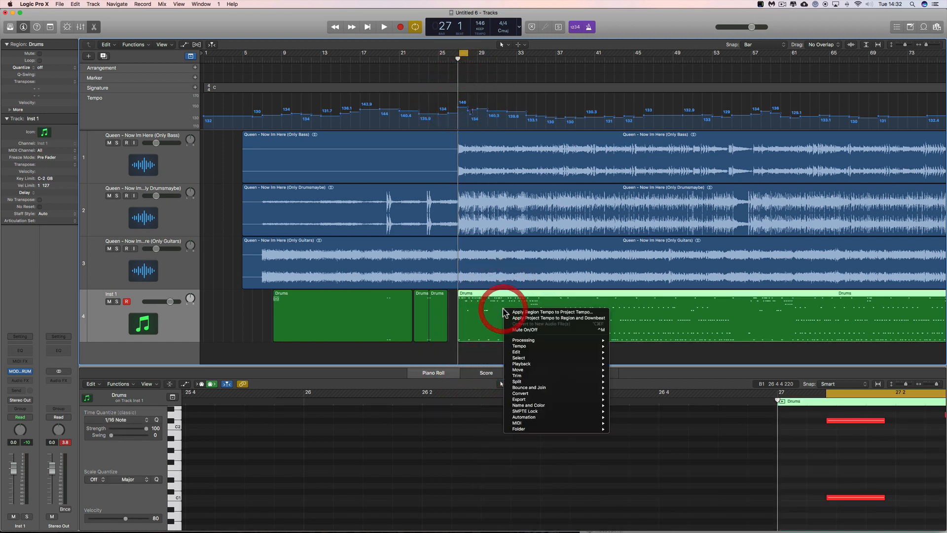
mouse_move(551, 351)
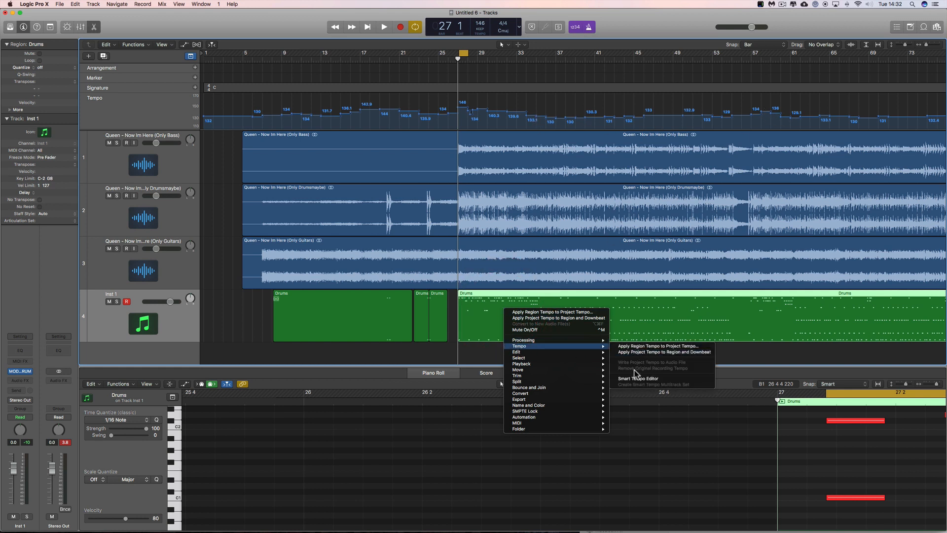
click(669, 353)
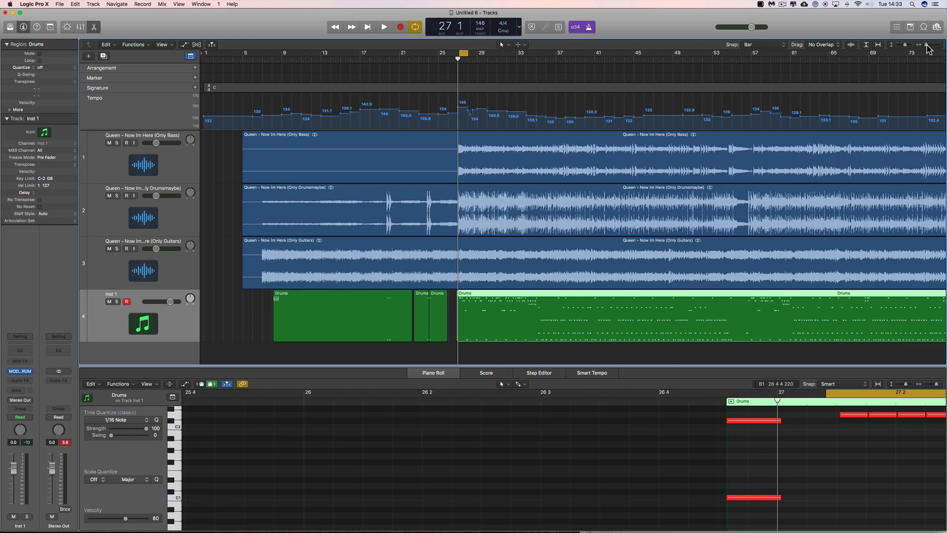
Try to move the last Drums region slightly later, and set snapping to Ticks
drag(926, 44, 936, 44)
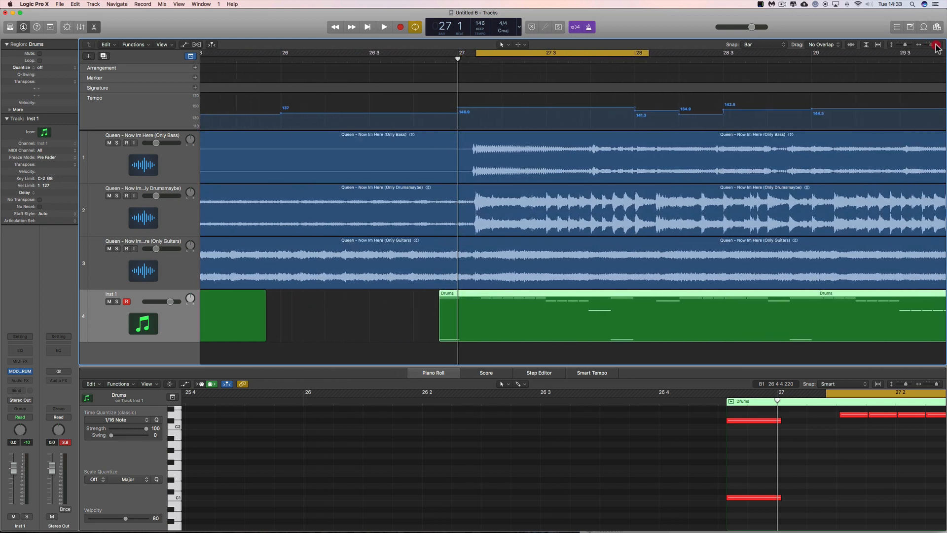
scroll(519, 303, right, 3)
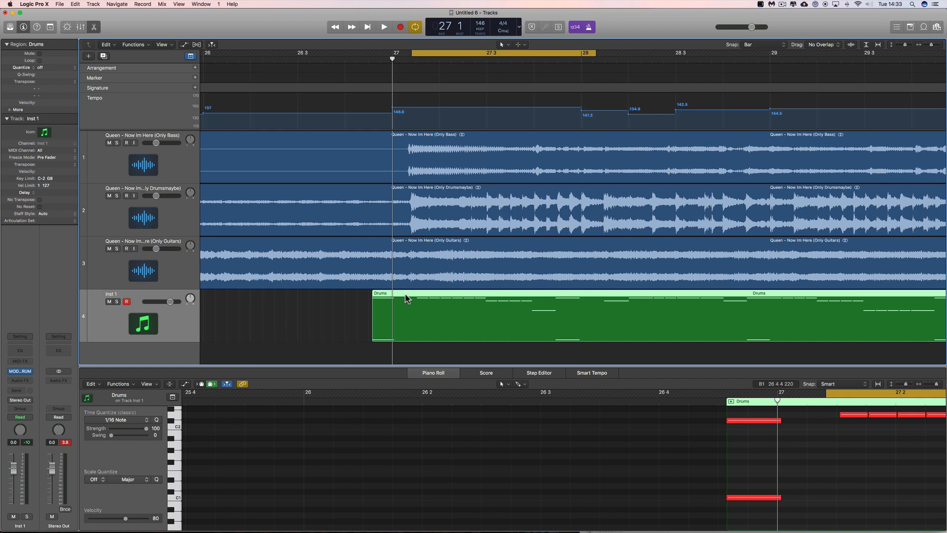
drag(404, 296, 429, 267)
click(776, 48)
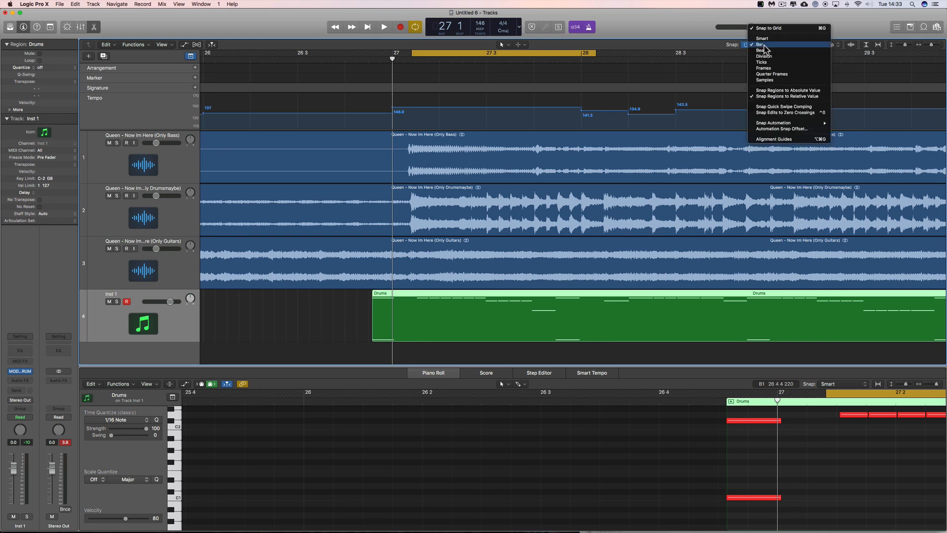
click(768, 69)
Move the cycle range slightly earlier to the drum stem's first hit after bar 27 and play it back
drag(931, 45, 933, 45)
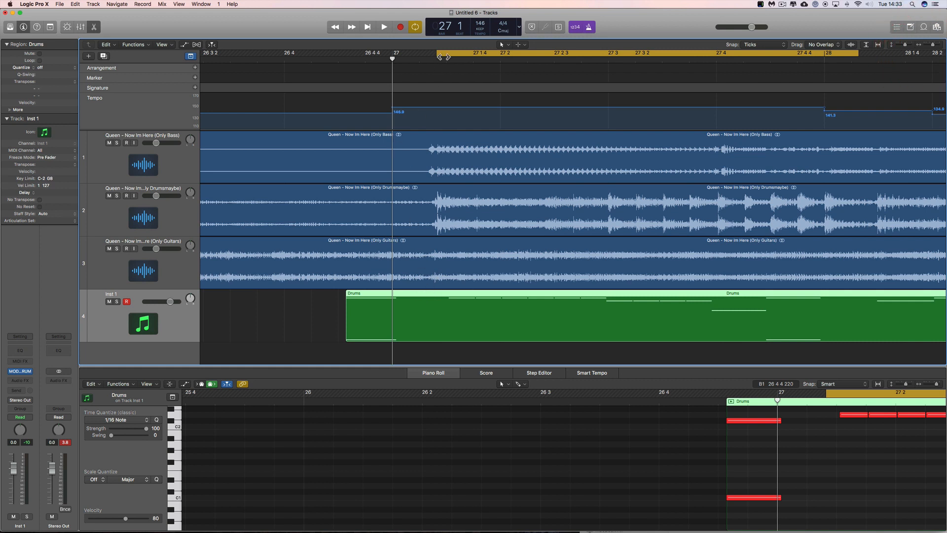
drag(446, 53, 441, 54)
key(space)
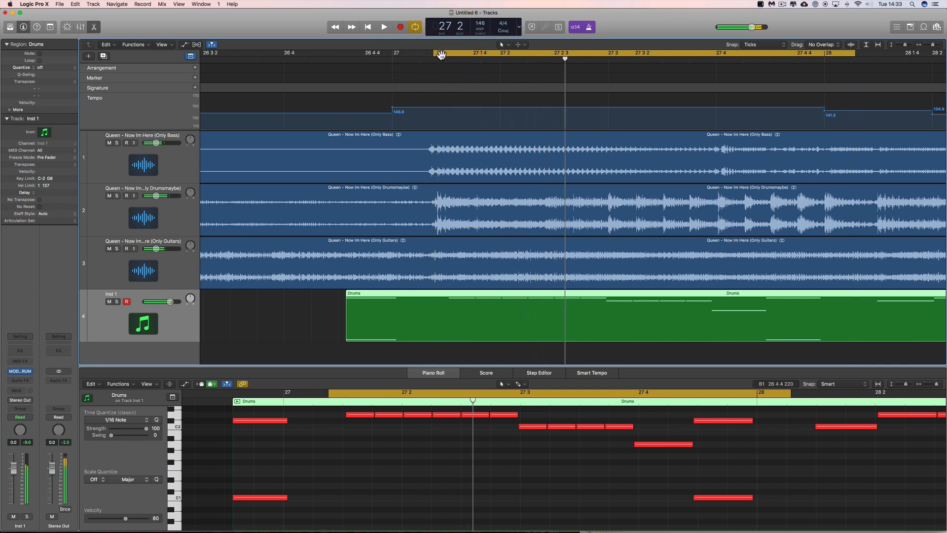
Move the last Drums region later so it starts on the drum stem's first hit after bar 27, at 27 1 2 122
click(366, 30)
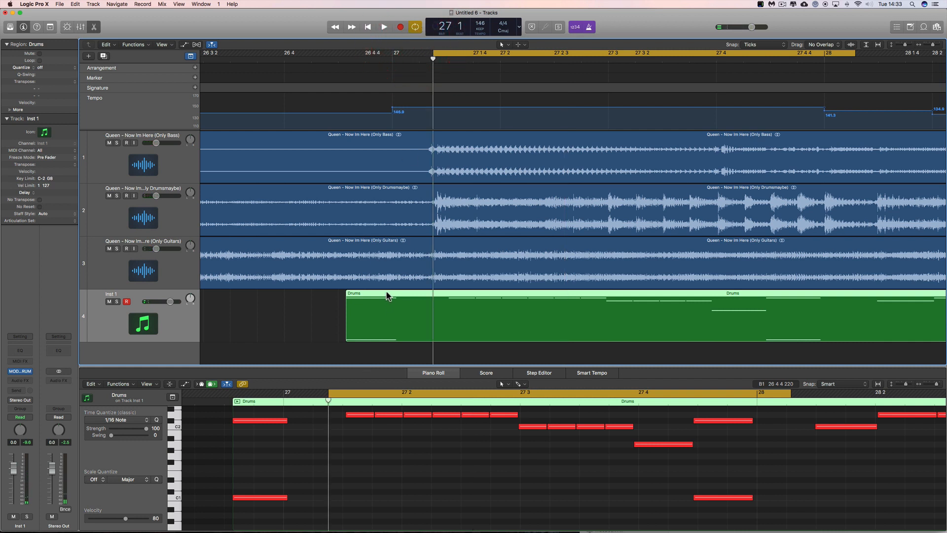
drag(387, 295, 474, 295)
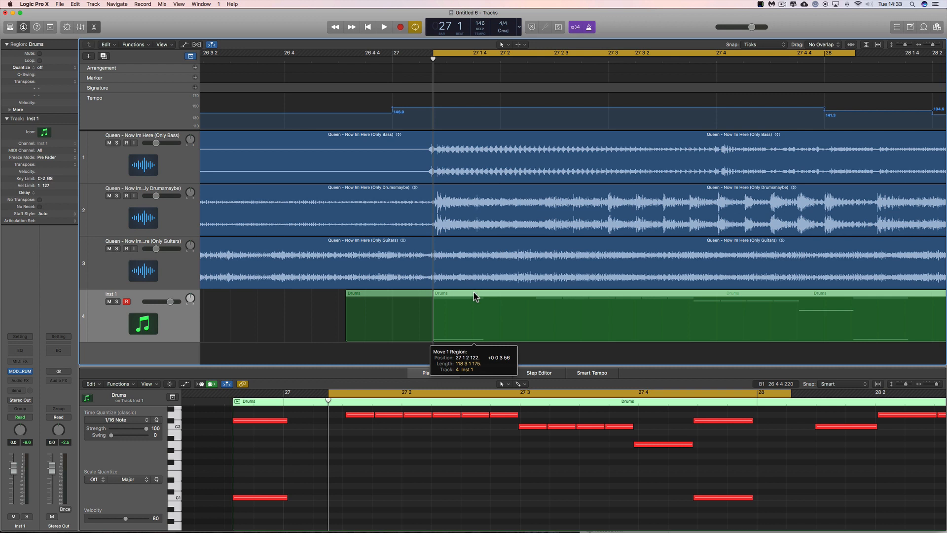
drag(474, 297, 475, 295)
Lower the Inst 1 track volume to -3.1 dB and play back the cycled section to check the drum alignment
drag(172, 305, 168, 305)
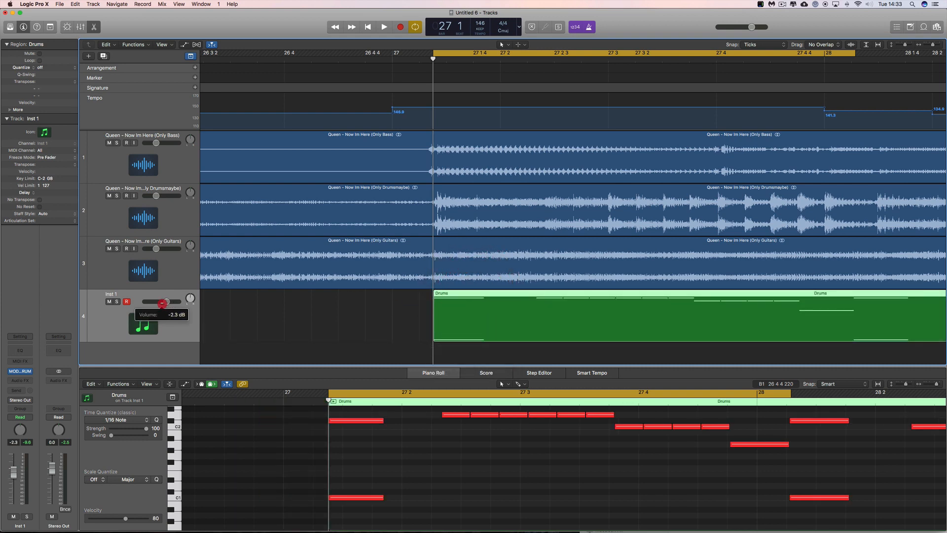
key(space)
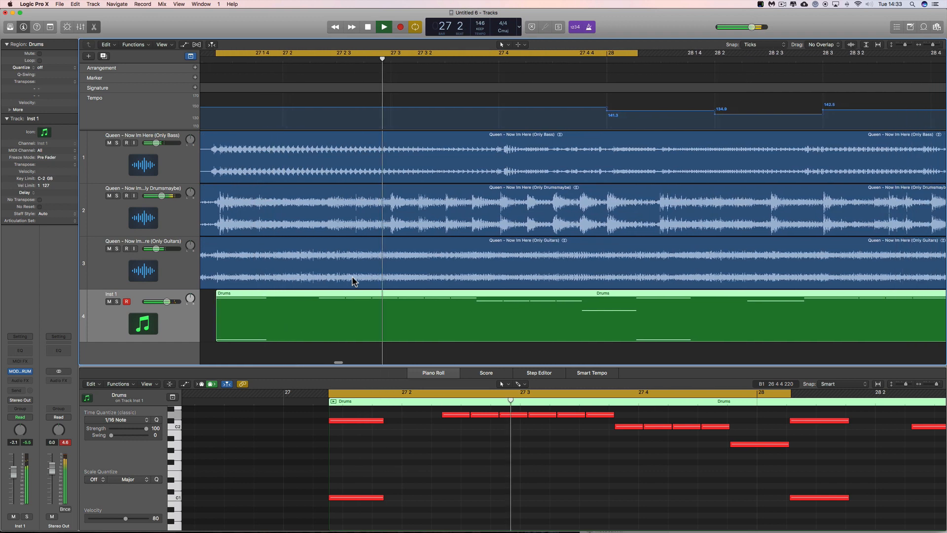
key(space)
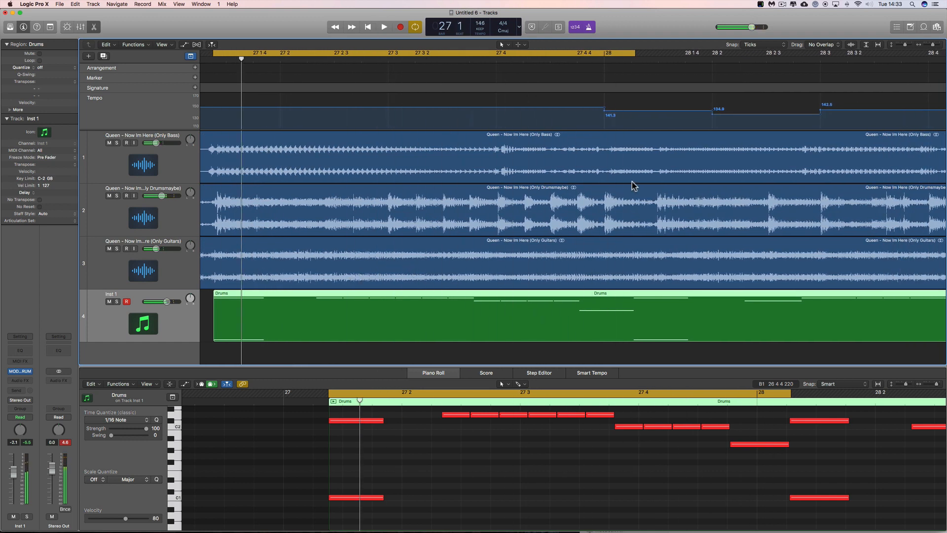
Turn off the cycle and play from bar 27 to bar 35, setting the Inst 1 volume to -2.5 dB
drag(348, 53, 540, 58)
key(super+Left)
click(415, 26)
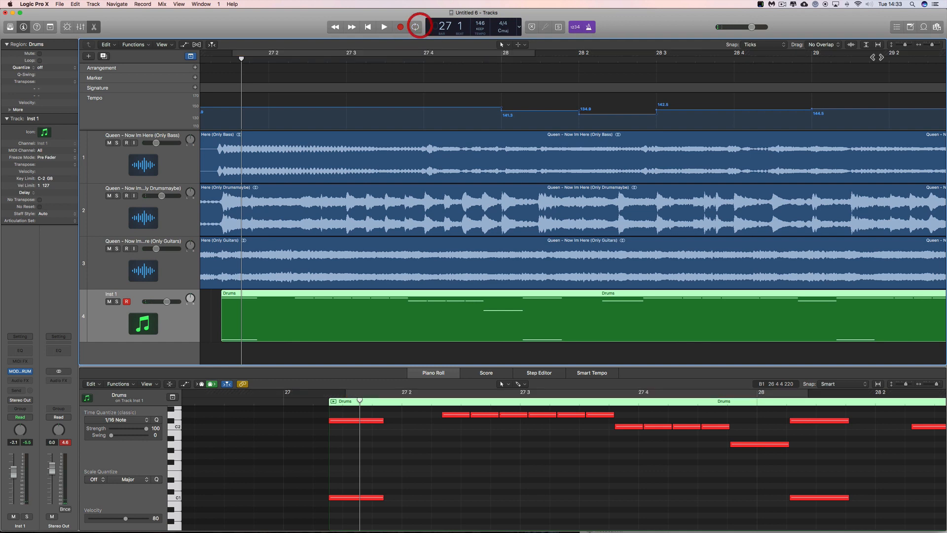
drag(931, 45, 925, 47)
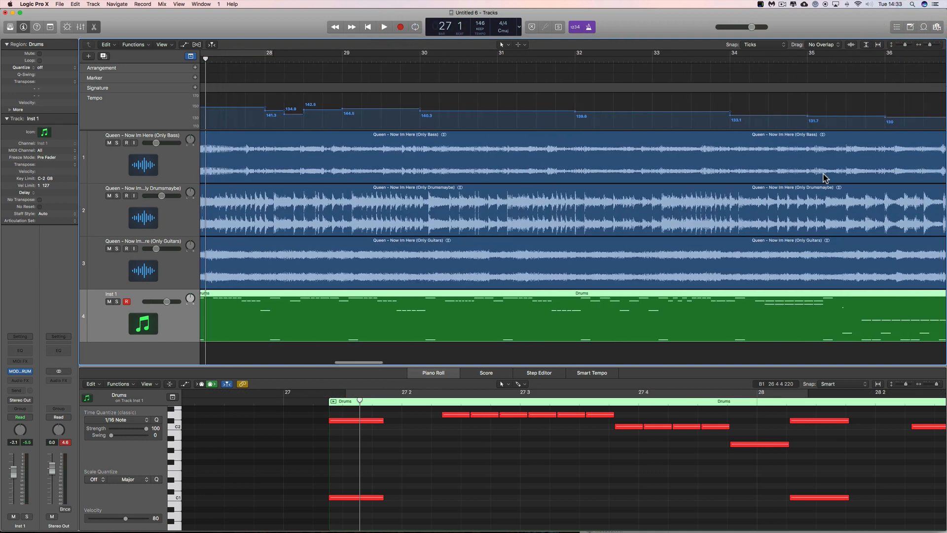
scroll(649, 219, left, 3)
scroll(649, 221, left, 2)
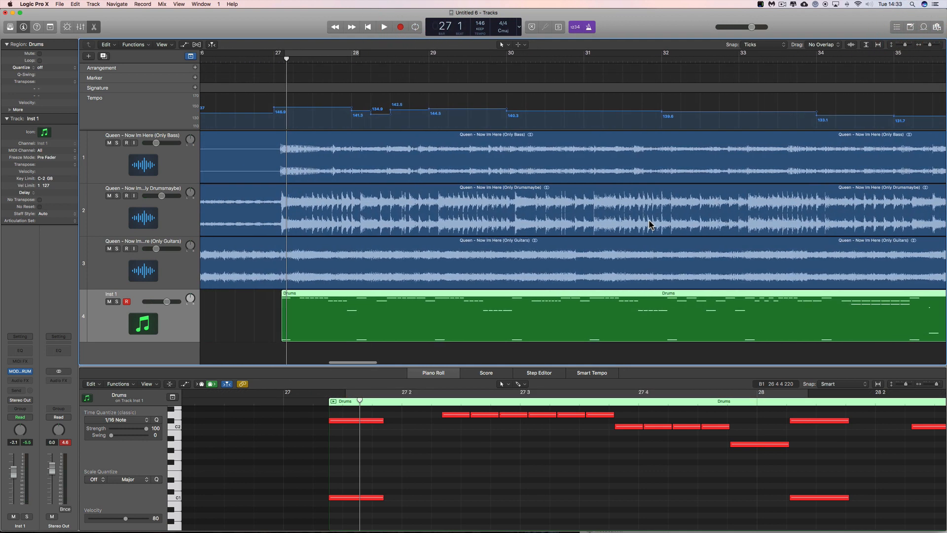
key(space)
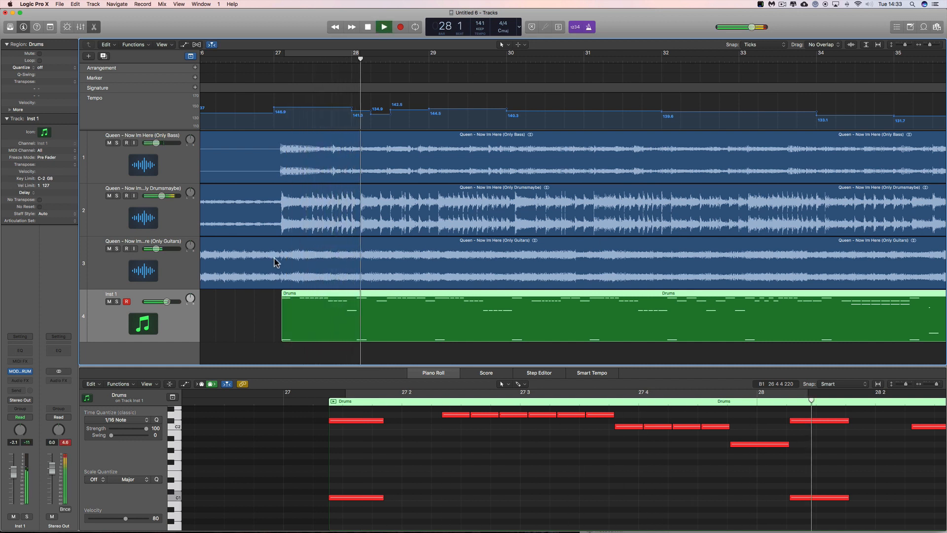
drag(167, 302, 164, 301)
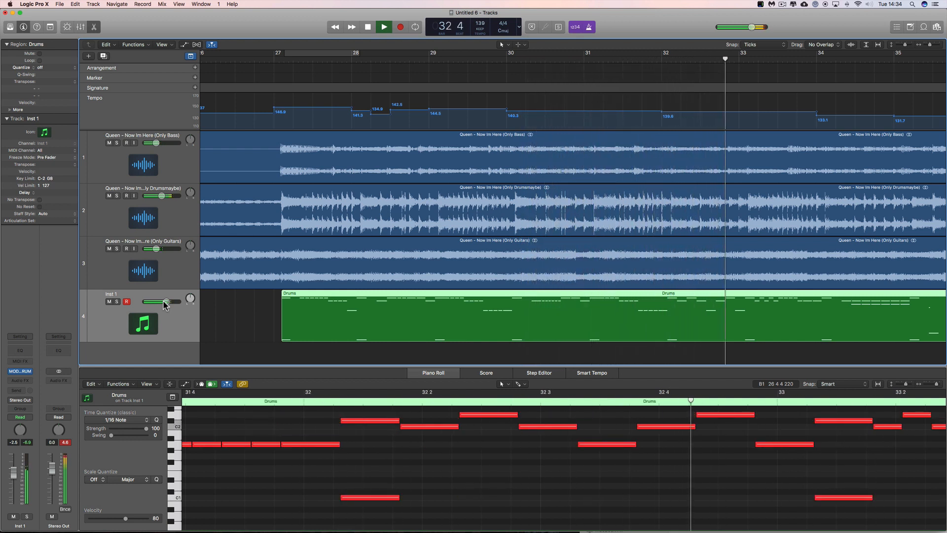
scroll(241, 308, right, 4)
scroll(241, 308, right, 6)
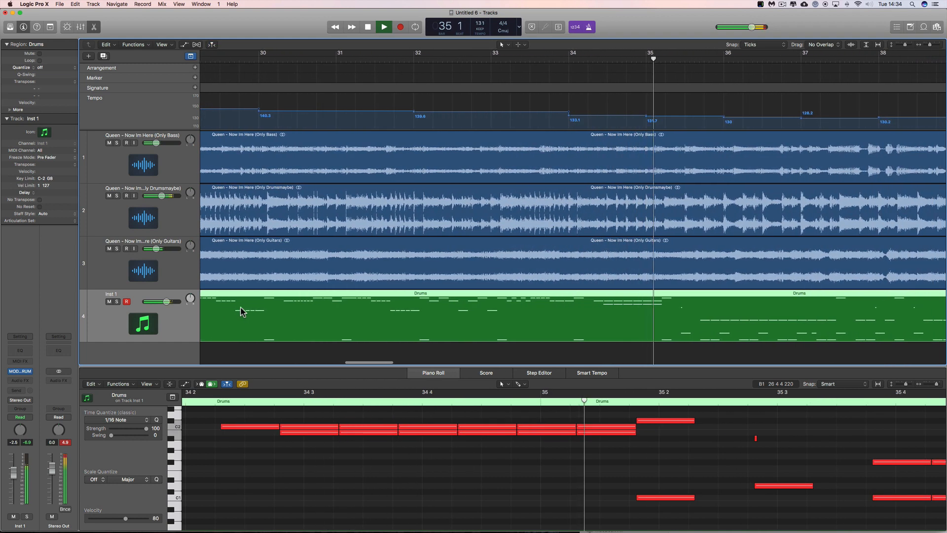
key(space)
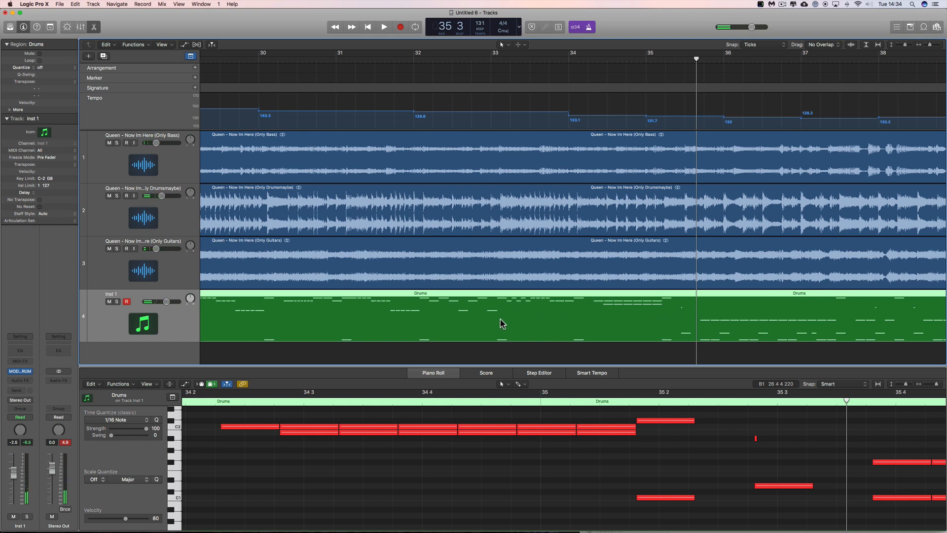
Find the drum stem's hit just before beat 2 of bar 35 by playing short passages, and place the playhead on it
click(647, 61)
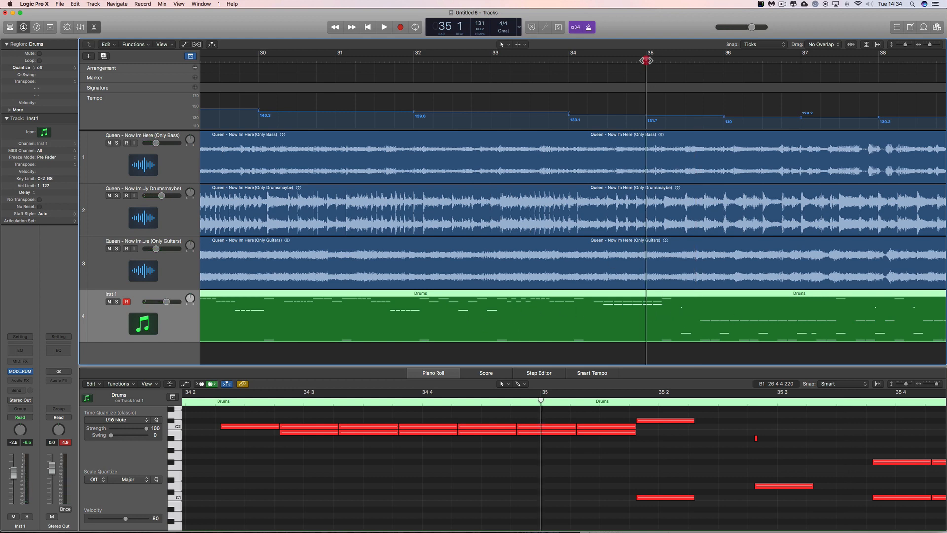
drag(930, 45, 935, 46)
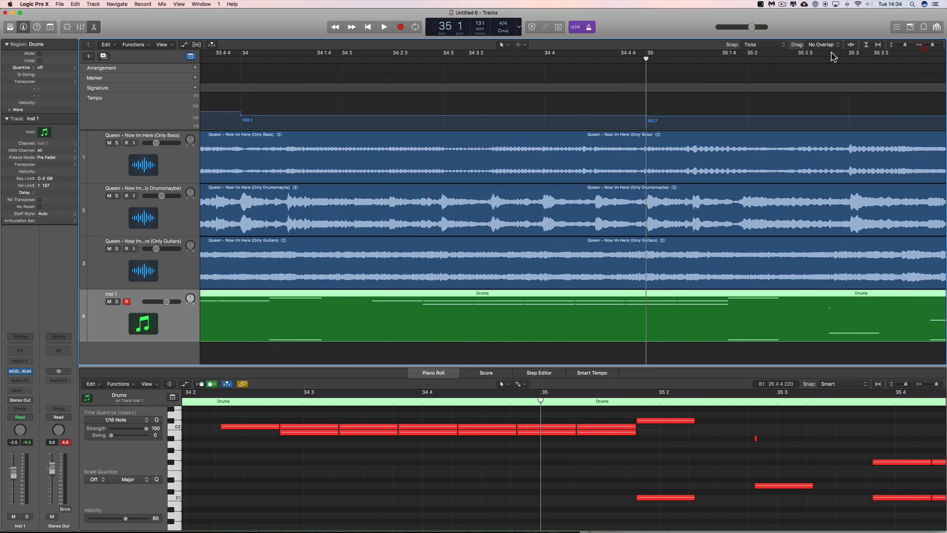
drag(649, 59, 671, 60)
key(space)
key(space)
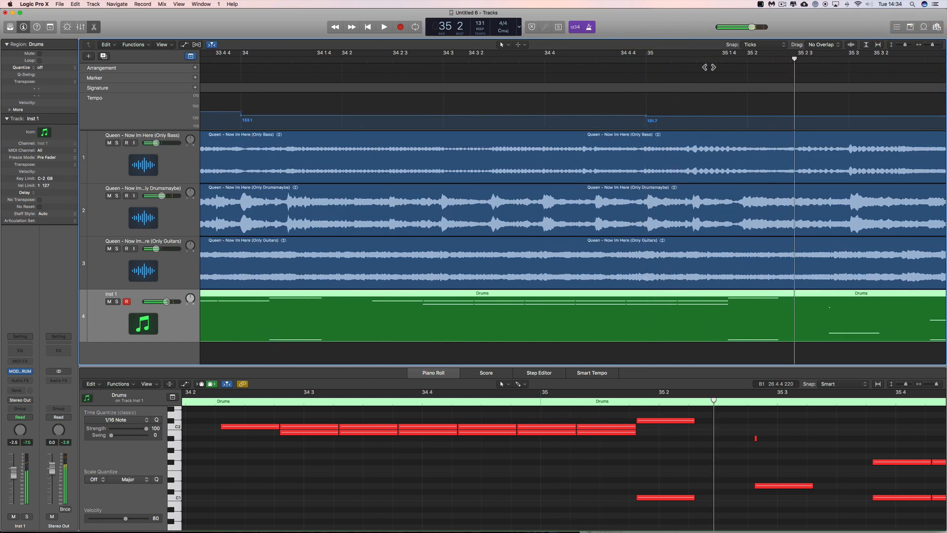
click(748, 59)
key(space)
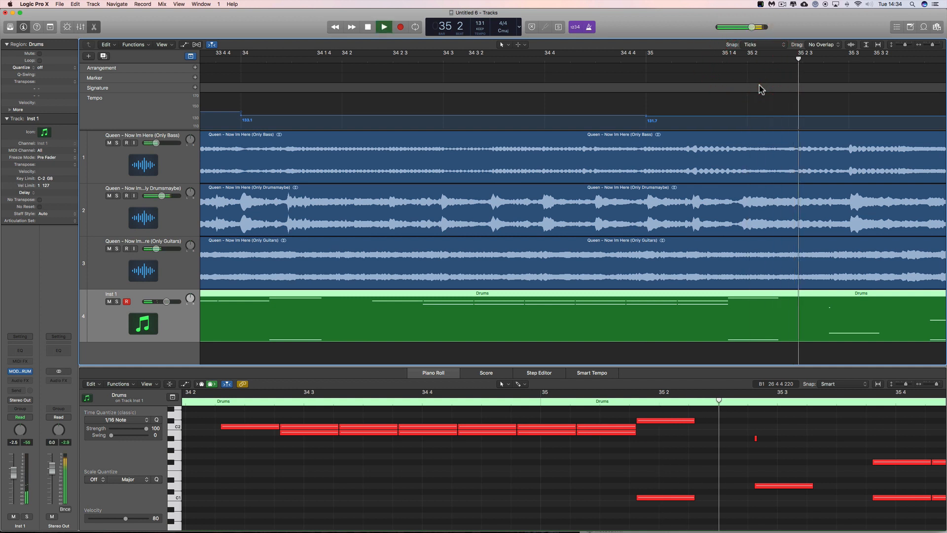
key(space)
click(744, 62)
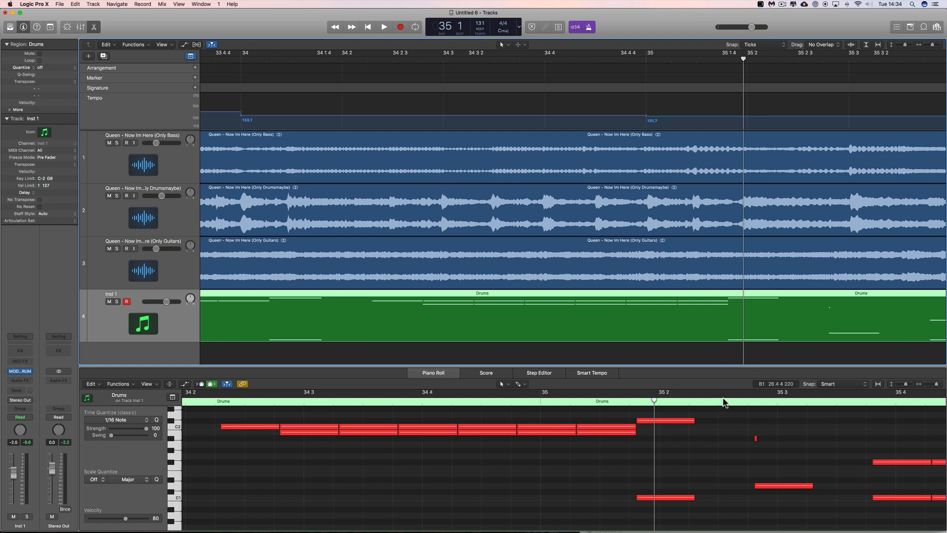
Select the run of 13 repeated notes leading up to beat 2 of bar 35 and shorten them all together
click(658, 499)
click(653, 420)
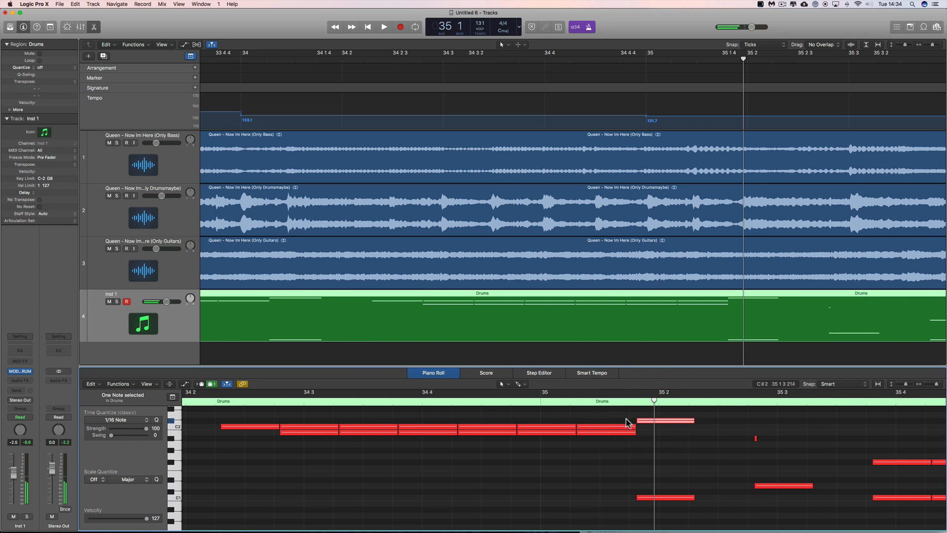
drag(627, 413, 263, 447)
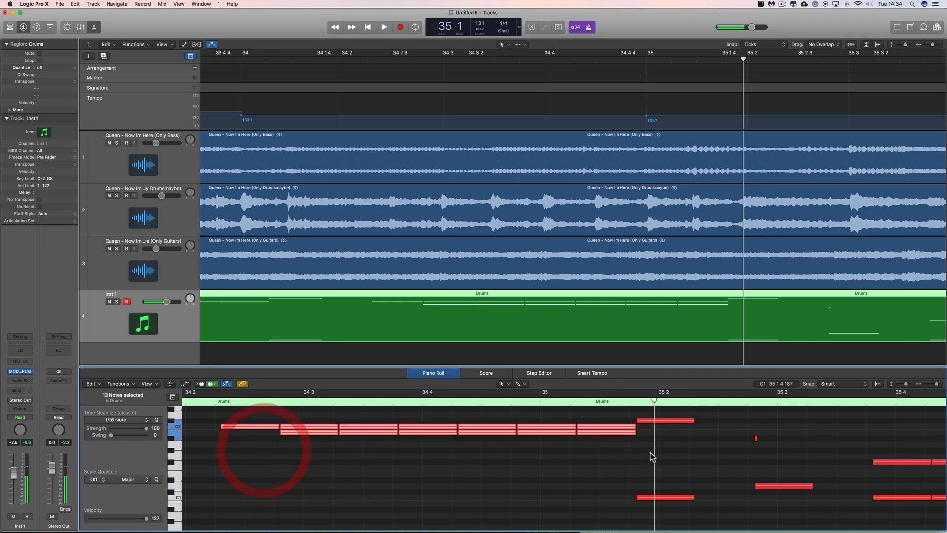
drag(633, 432, 614, 433)
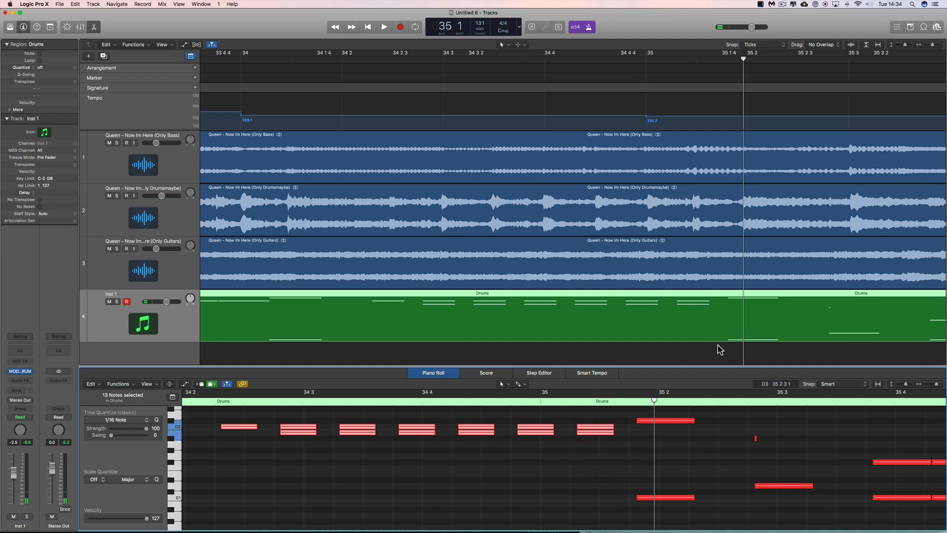
Split the Drums region at 35 1 3 210, just before the notes near beat 2, and return to the Pointer tool
key(t)
click(723, 386)
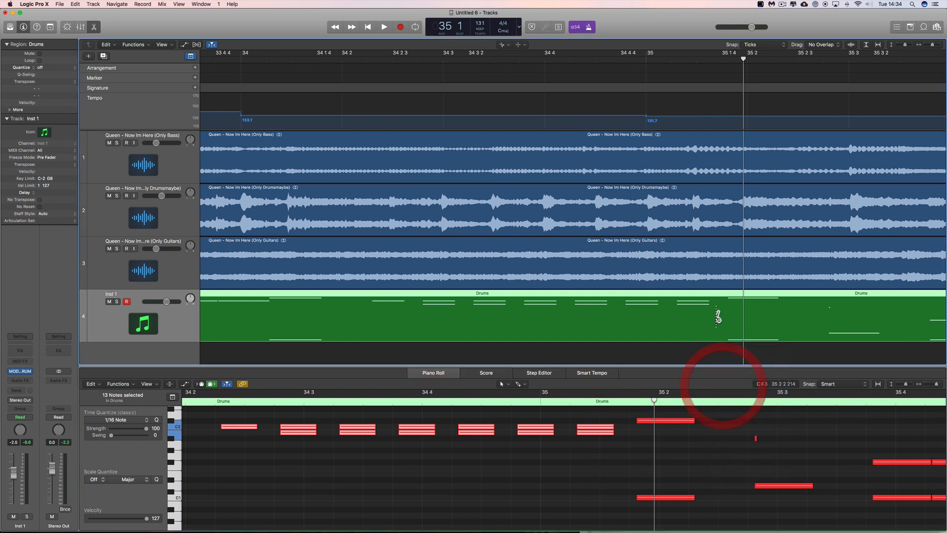
click(721, 313)
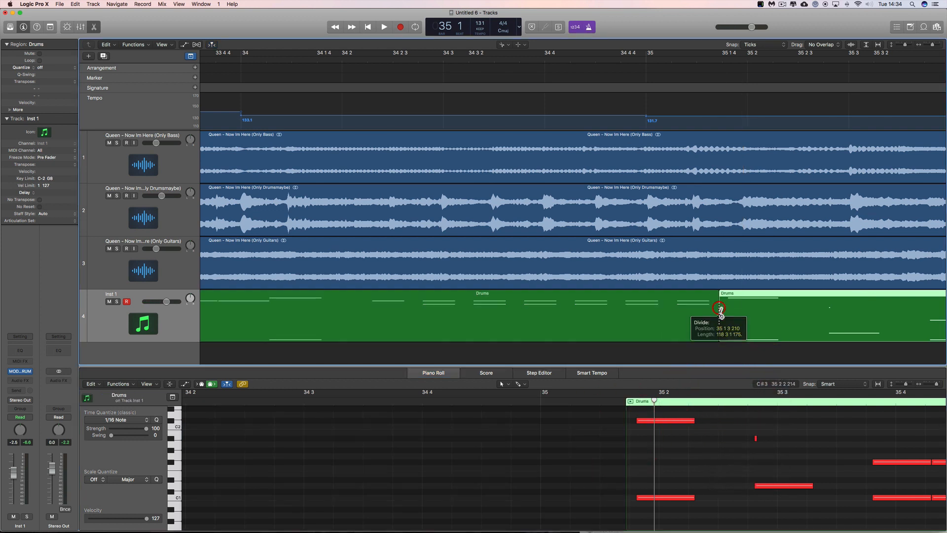
key(t)
click(699, 345)
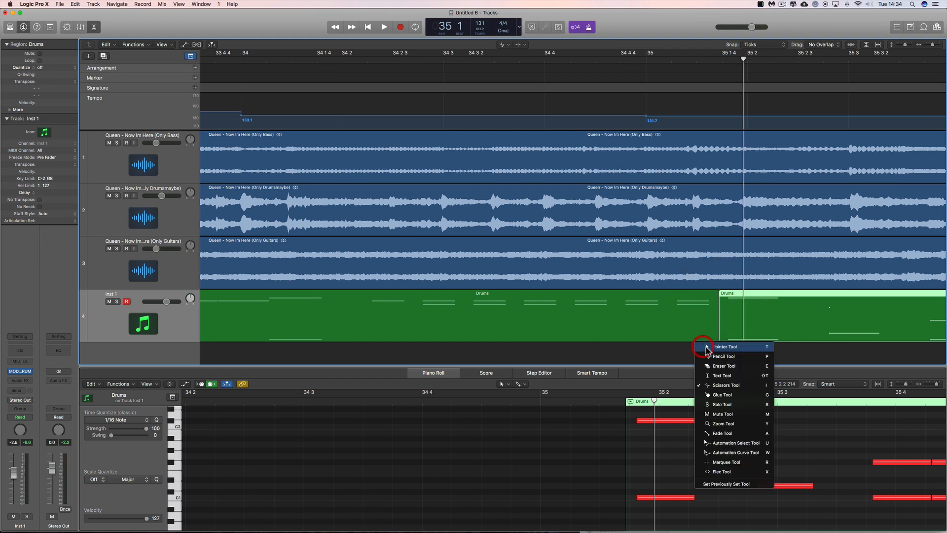
Solo the drum stem, audition the hit just before beat 2 of bar 35, and set the playhead exactly on it
click(582, 318)
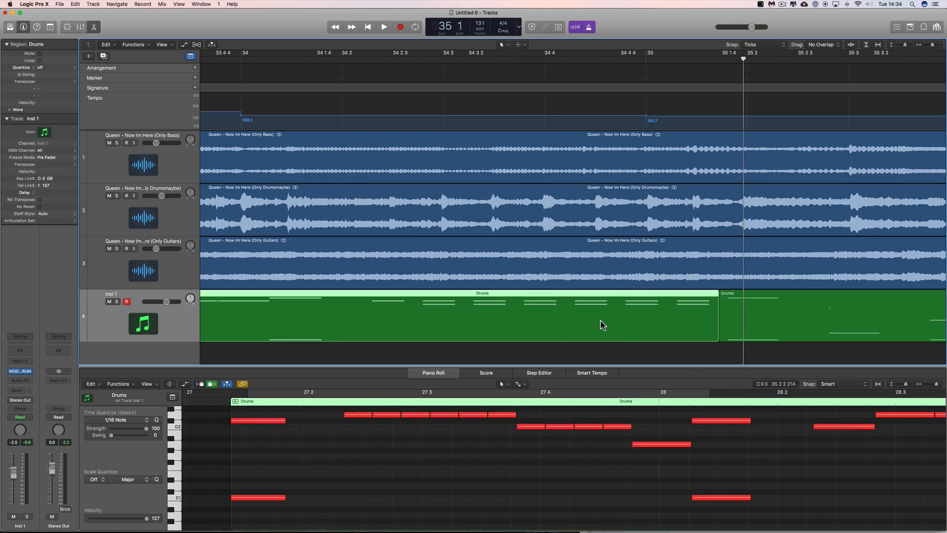
scroll(786, 81, right, 5)
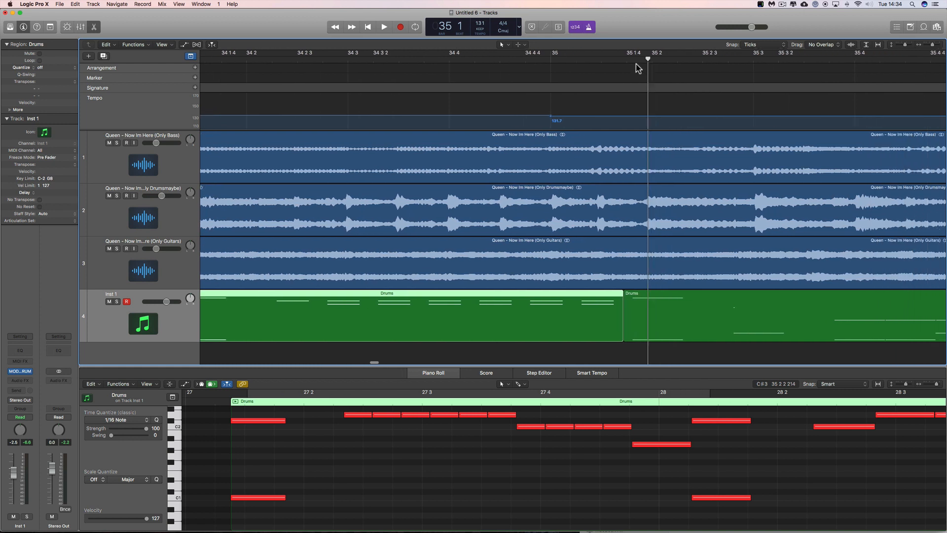
mouse_move(647, 60)
mouse_down()
mouse_move(639, 60)
mouse_move(647, 61)
mouse_up()
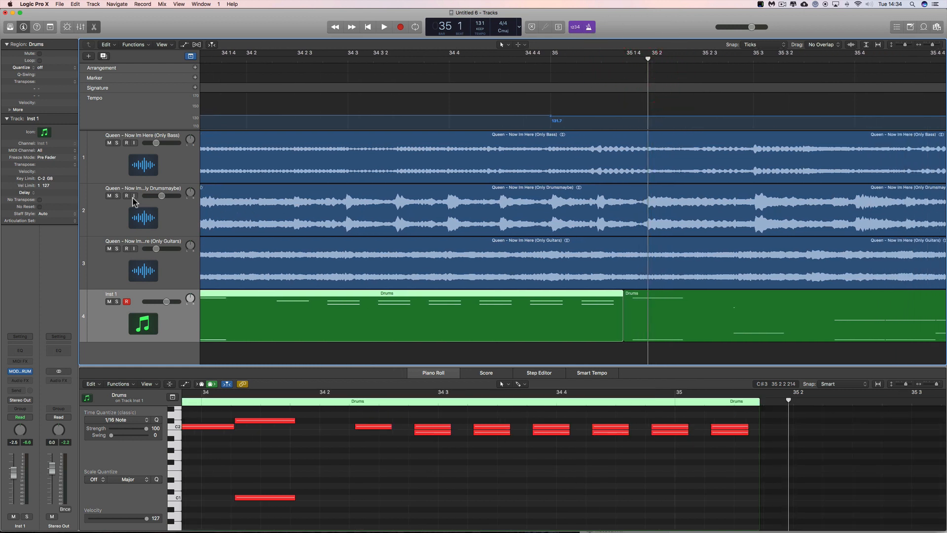
click(116, 195)
key(space)
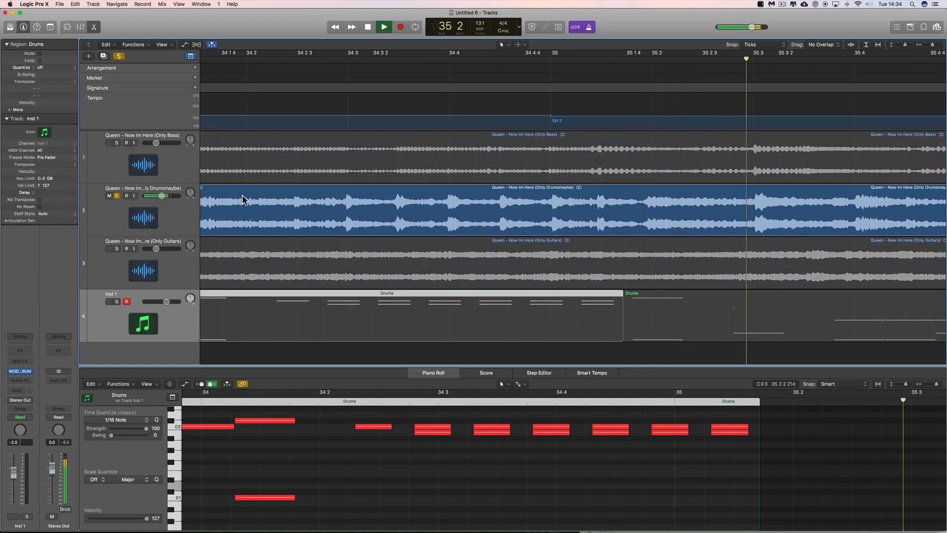
click(643, 60)
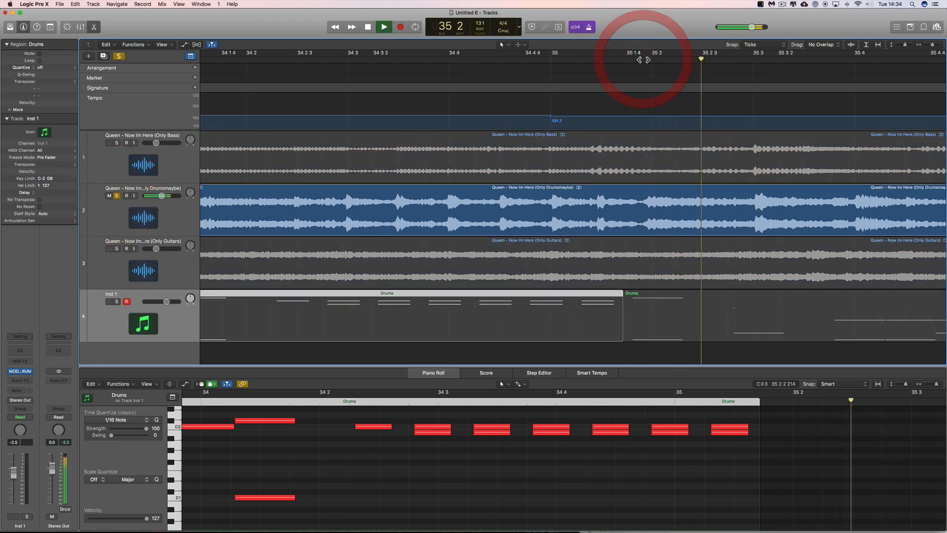
drag(644, 61, 647, 60)
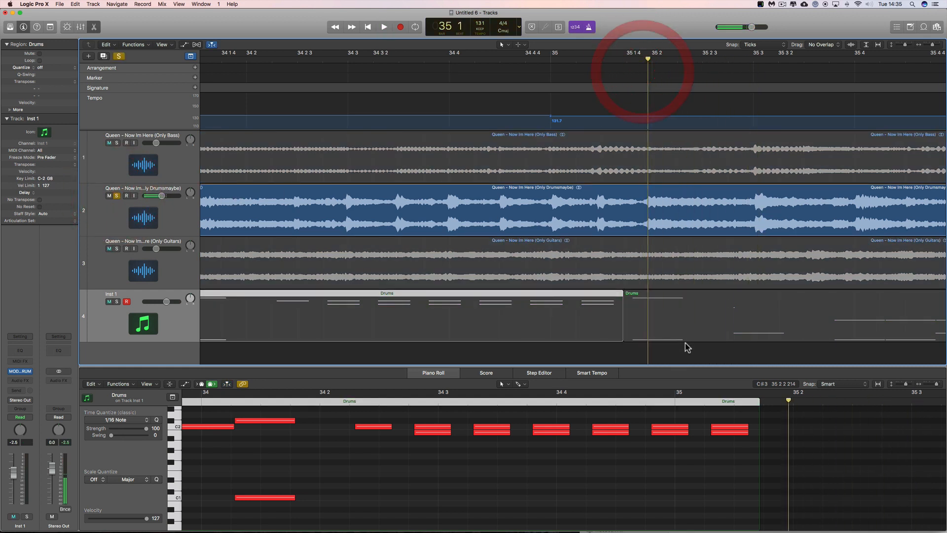
Move the split-off Drums region slightly later so its first notes line up with the playhead on the stem's hit
click(655, 300)
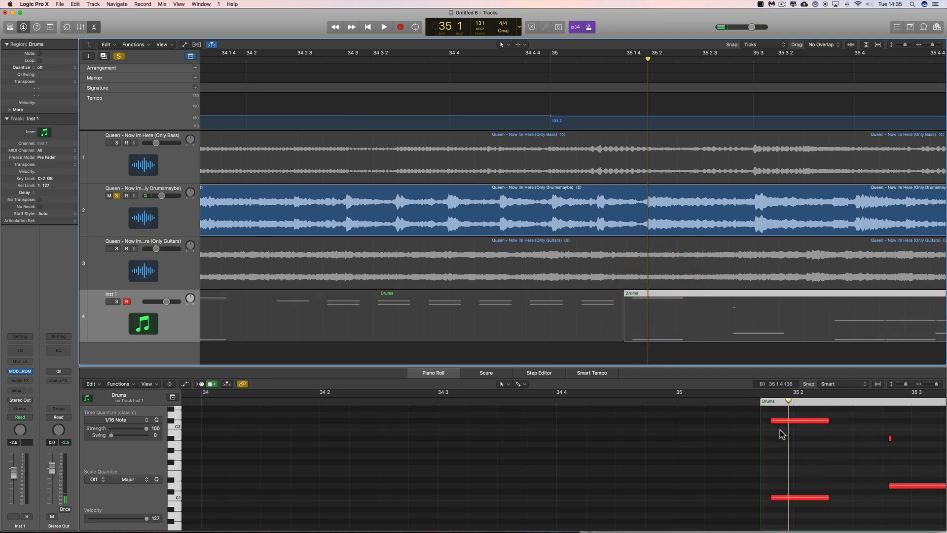
drag(657, 298, 673, 295)
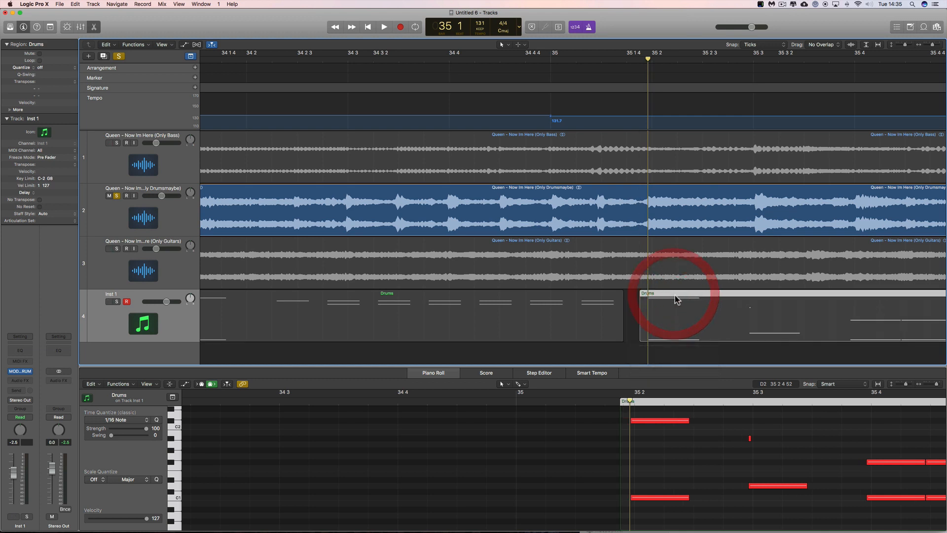
scroll(730, 312, right, 5)
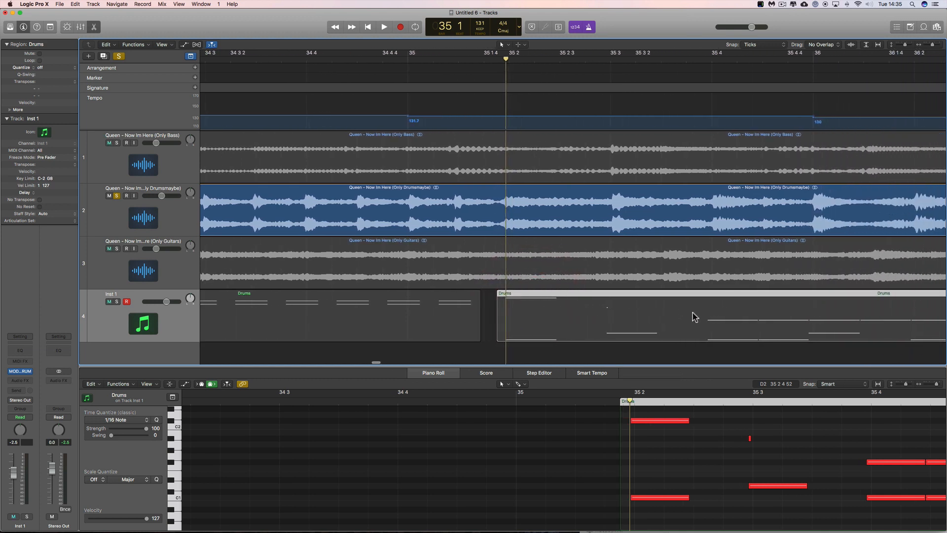
Check the Drums regions on both sides of the bar 35 split, and play the soloed drum stem from there to bar 37
click(924, 45)
click(925, 45)
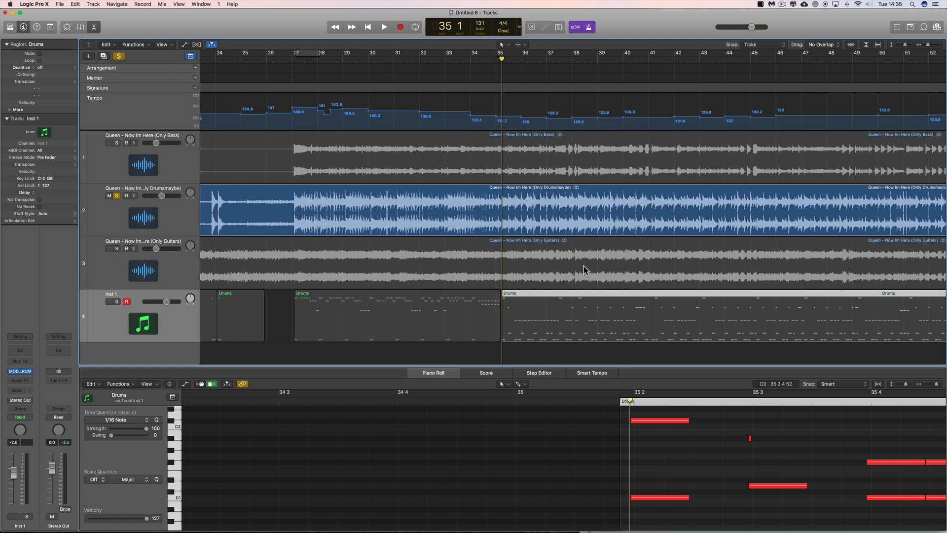
click(433, 312)
click(544, 305)
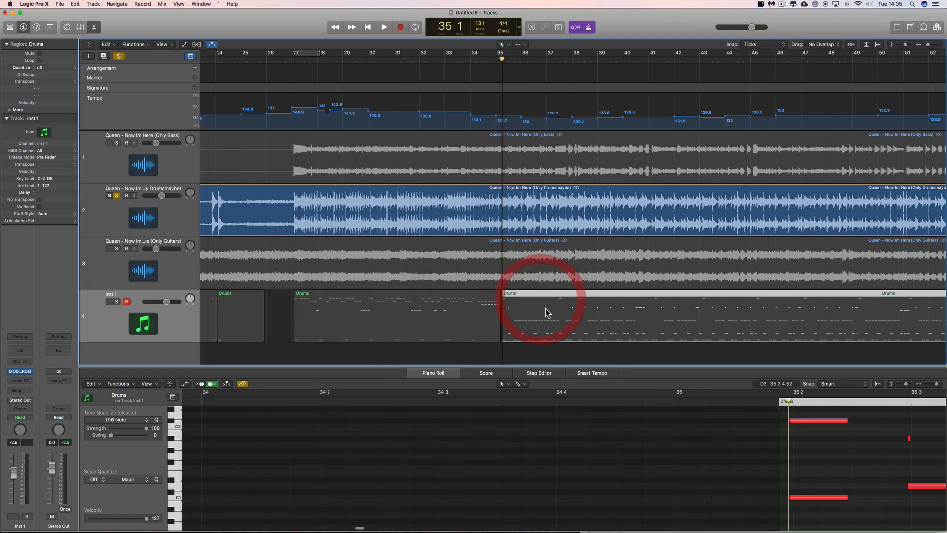
click(937, 46)
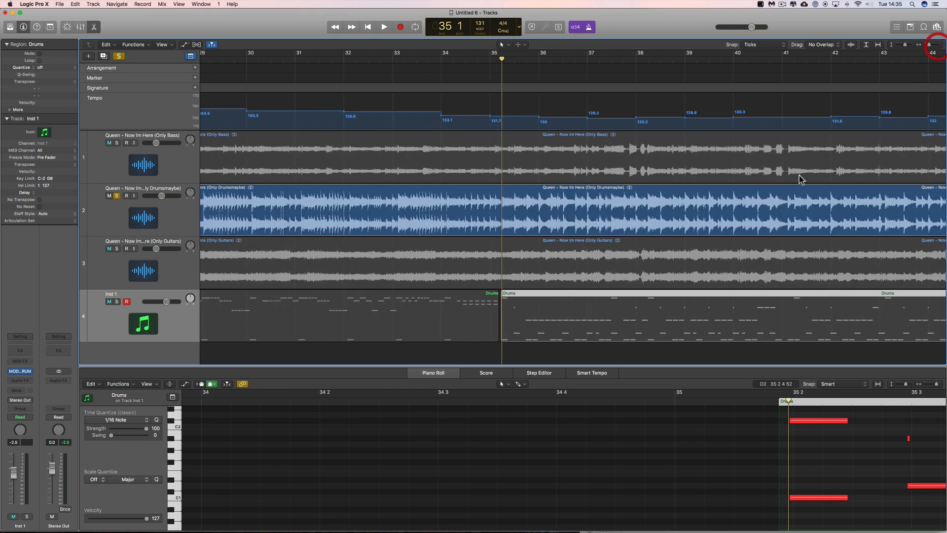
scroll(554, 318, right, 2)
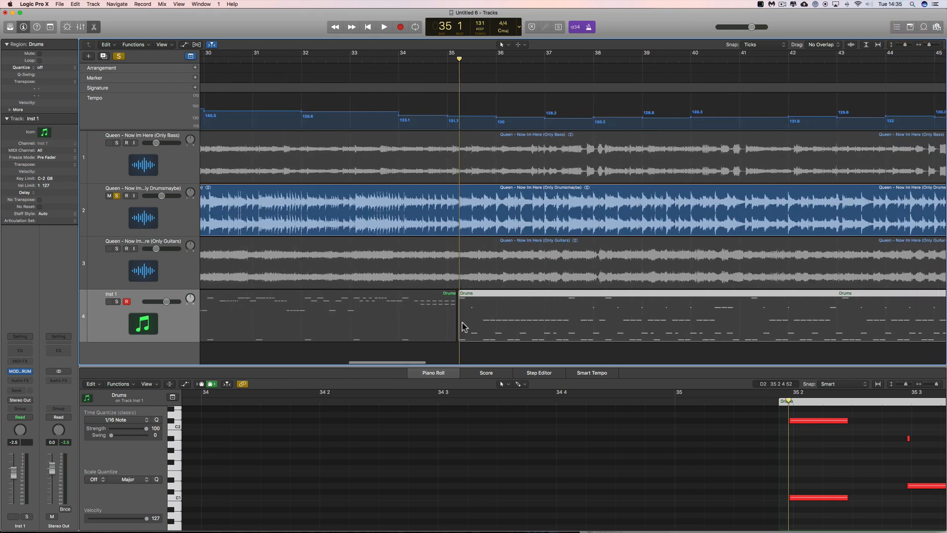
click(387, 311)
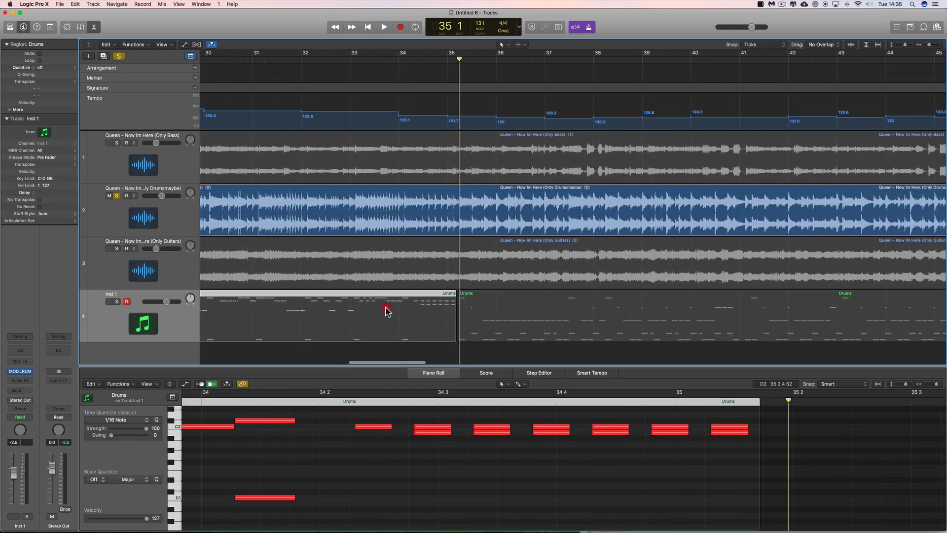
click(605, 311)
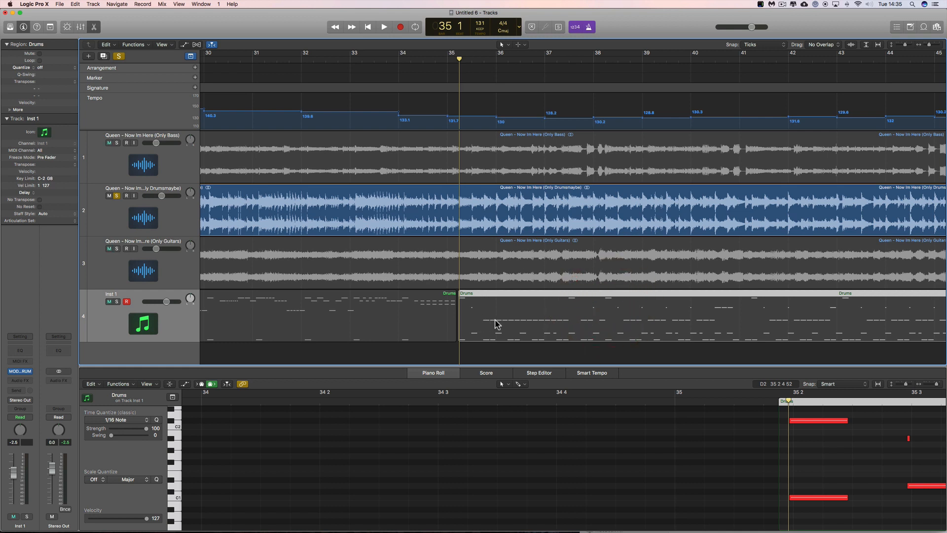
key(space)
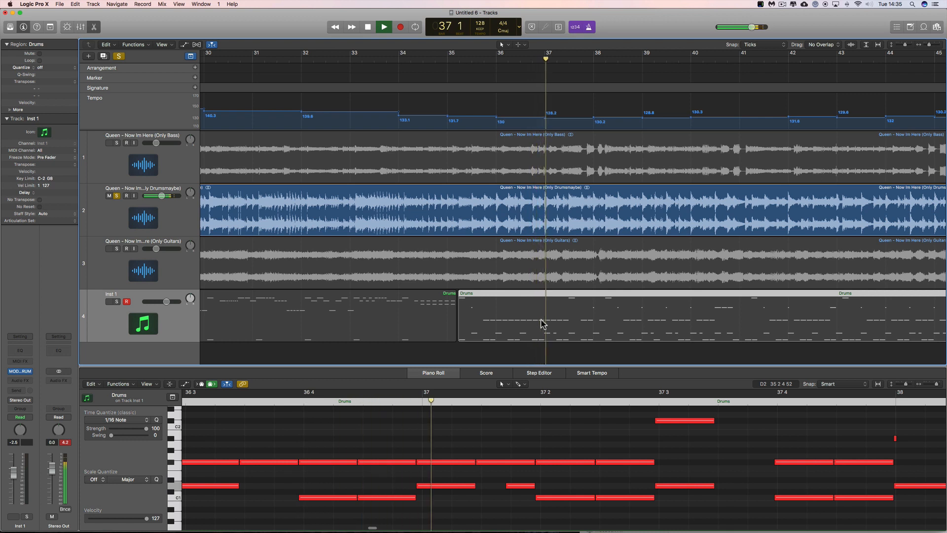
key(space)
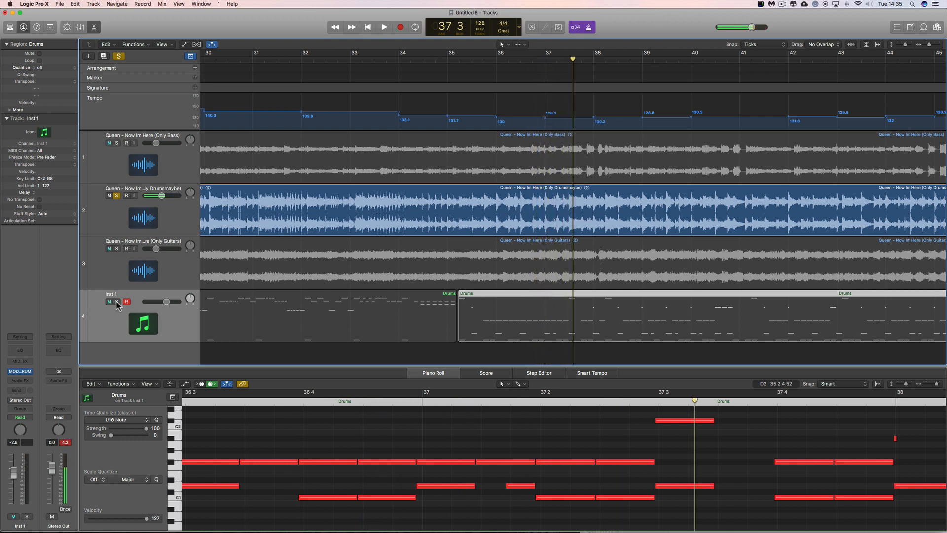
Solo the Inst 1 track, lower the drum stem to -9.6 dB, and raise Inst 1 to -0.6 dB while playing both from bar 35
click(117, 301)
drag(161, 195, 159, 196)
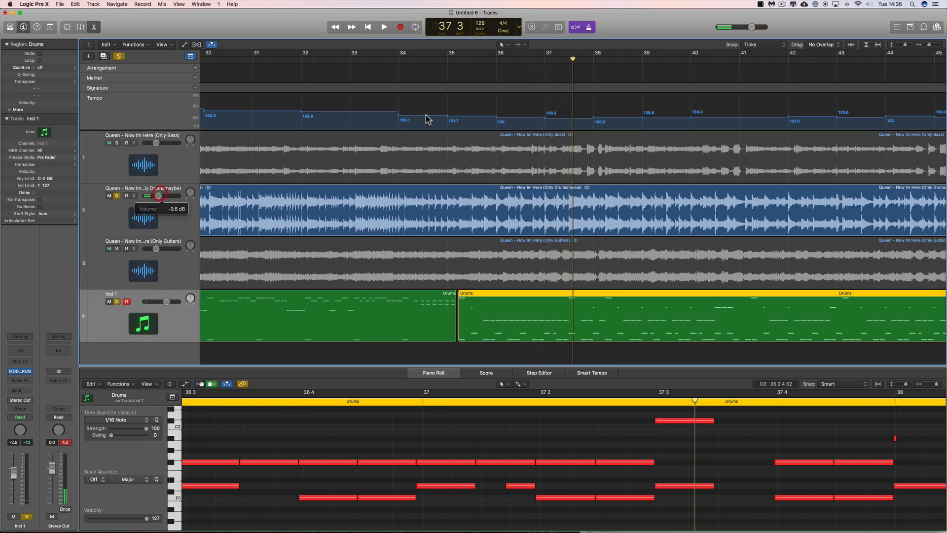
drag(448, 58, 457, 59)
key(space)
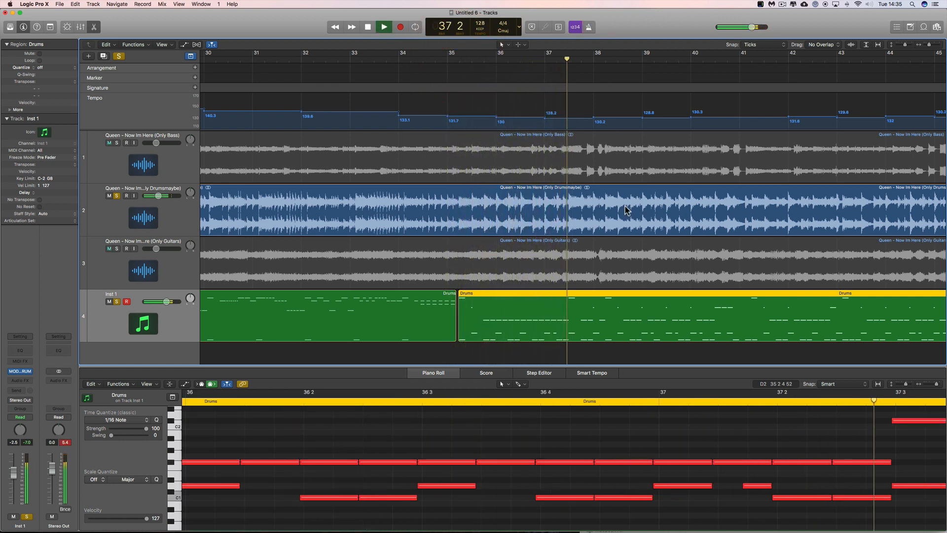
scroll(626, 210, right, 4)
drag(168, 302, 169, 301)
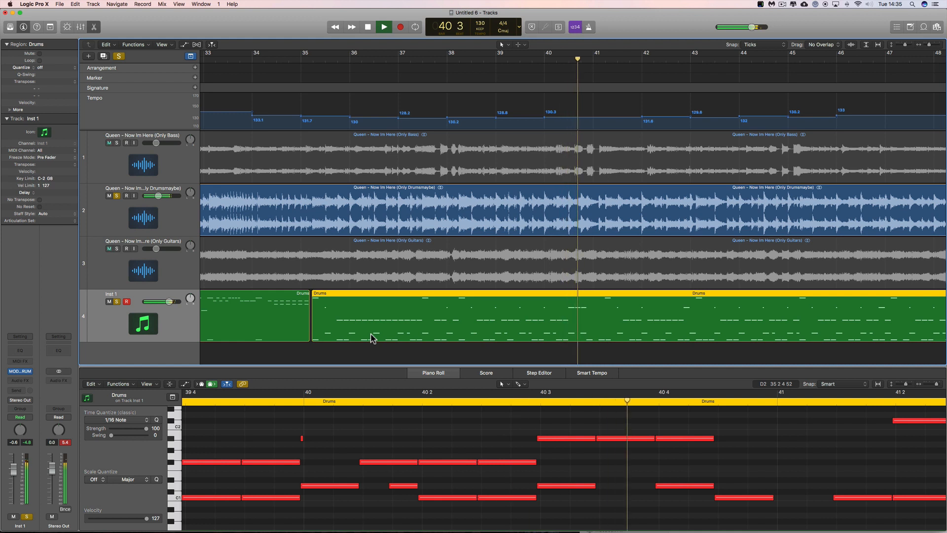
key(space)
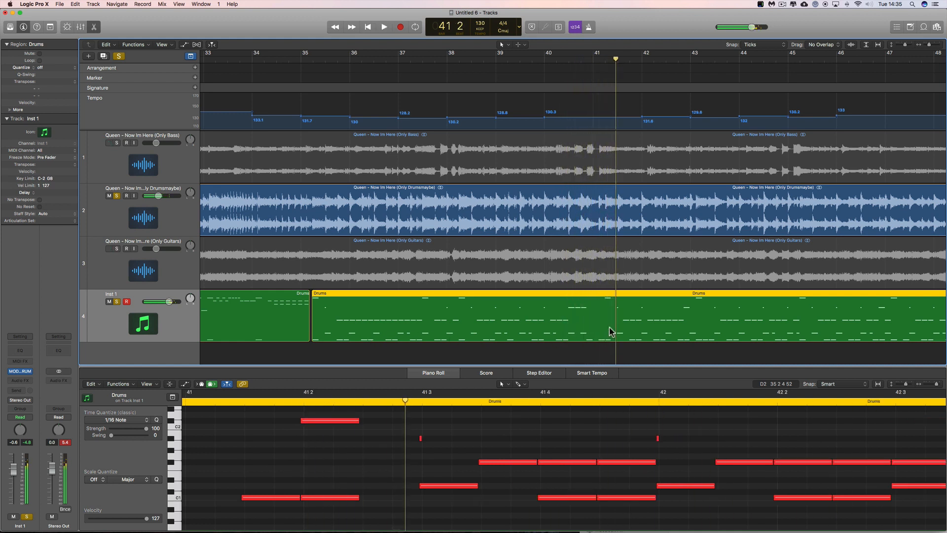
Keep the snap value at Ticks, set a cycle area from about 40 4 to just past bar 42, and audition its start
scroll(646, 316, right, 5)
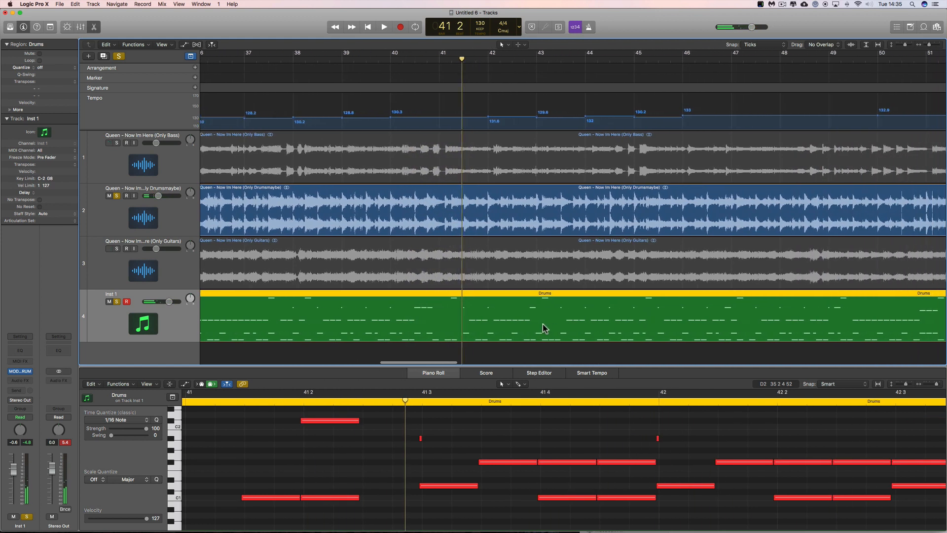
click(937, 45)
click(937, 46)
click(937, 45)
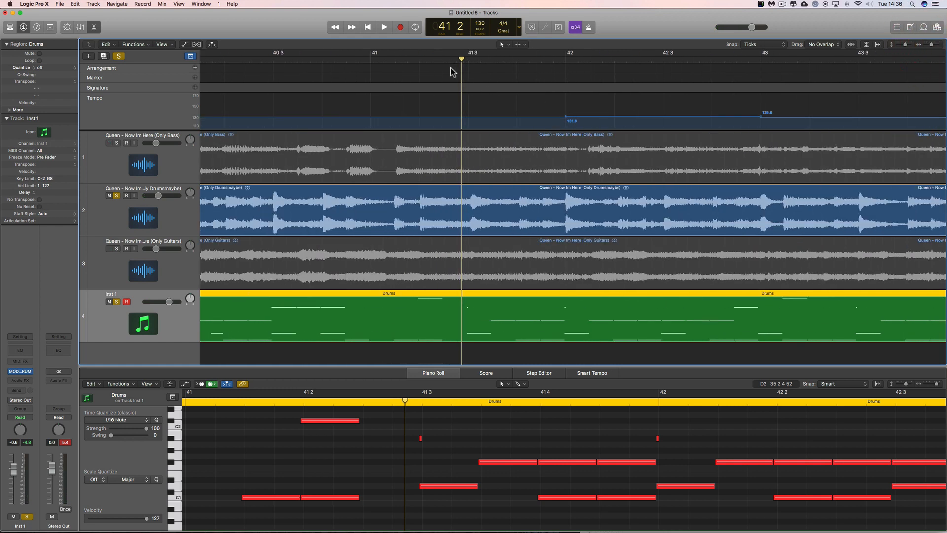
click(762, 45)
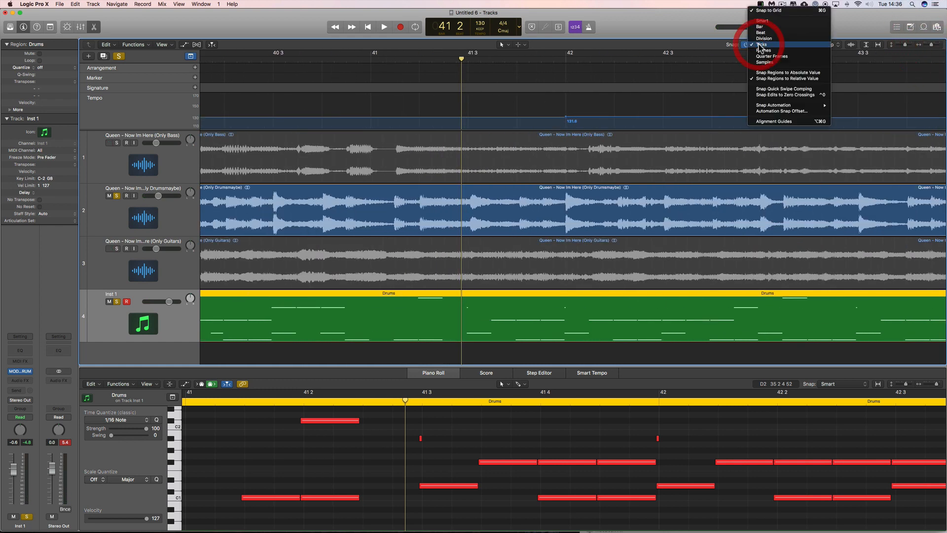
click(763, 44)
drag(358, 57, 633, 57)
scroll(416, 121, left, 1)
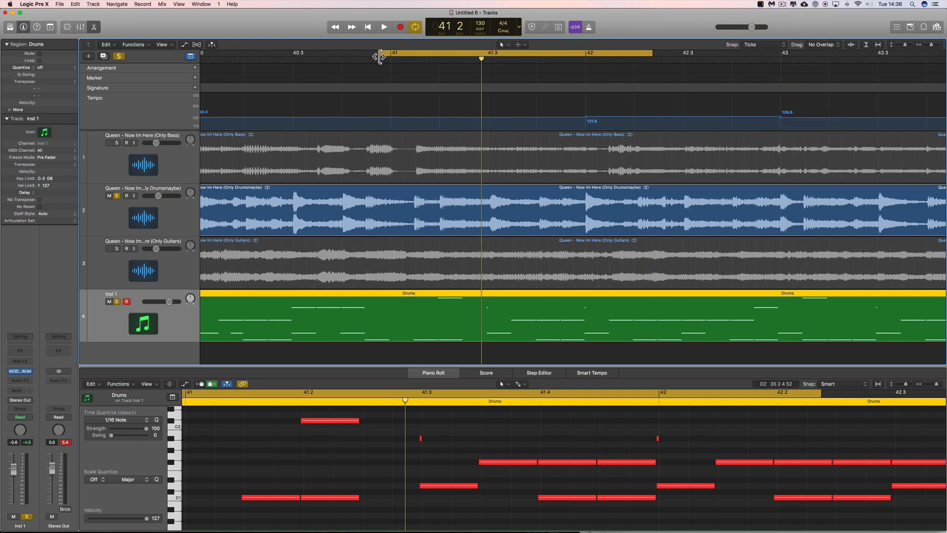
drag(395, 54, 359, 60)
click(343, 201)
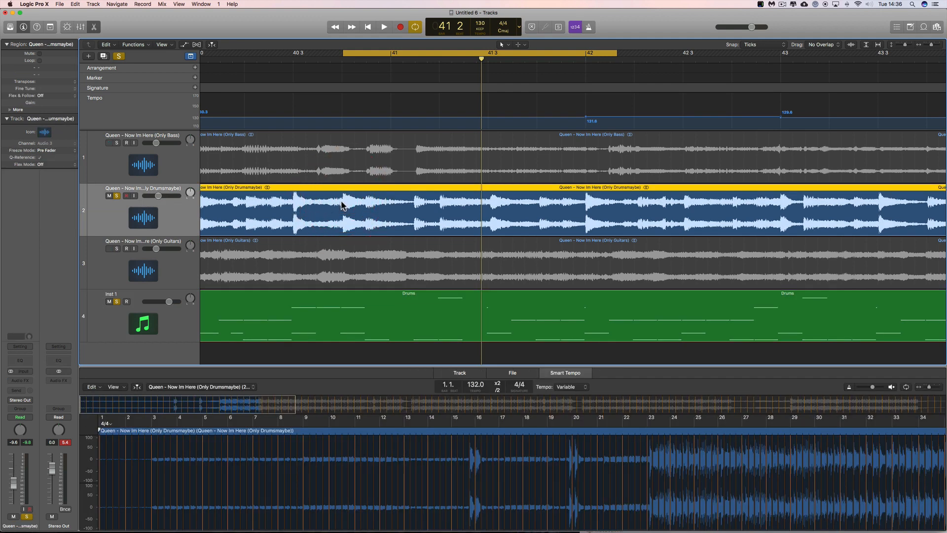
key(space)
key(space)
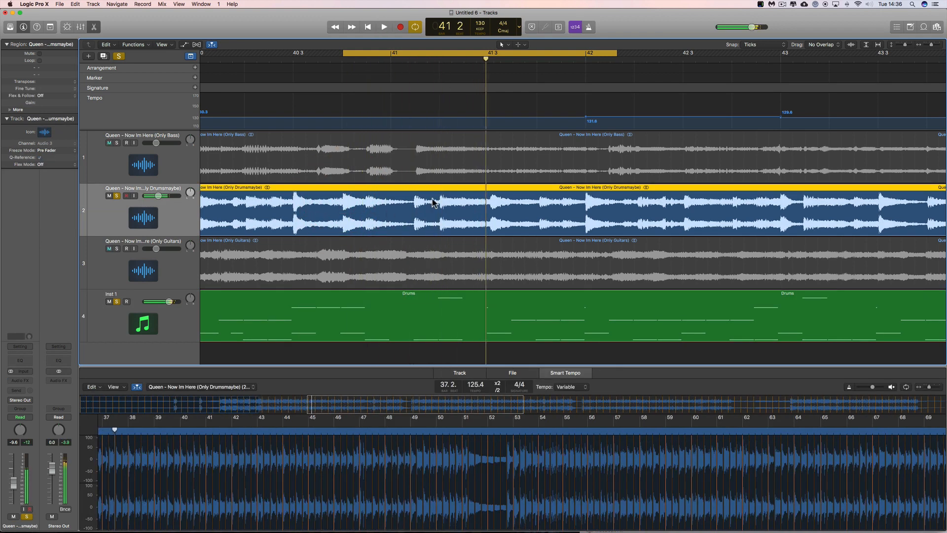
Move the cycle area to start on the stem's hit near 41 2, audition it, and return the playhead to its start
drag(432, 55, 525, 61)
key(space)
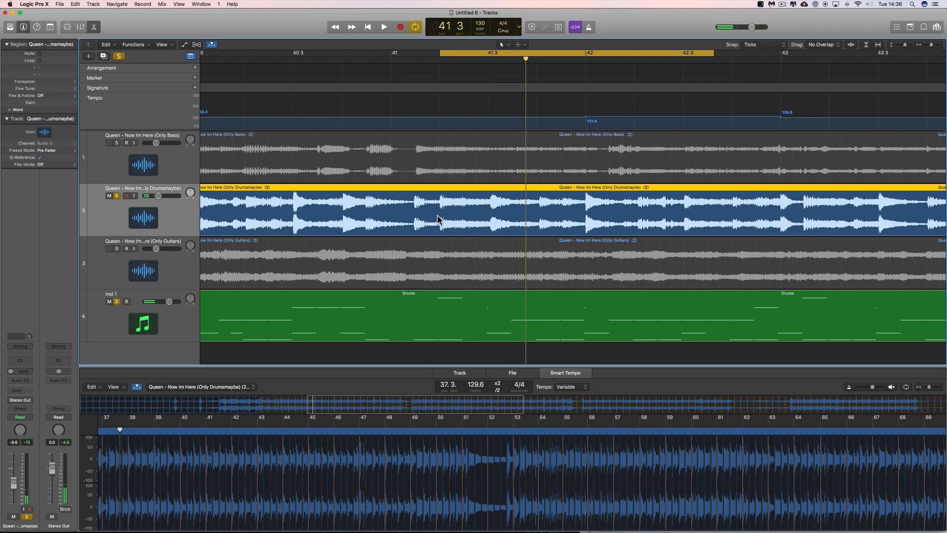
key(space)
key(space)
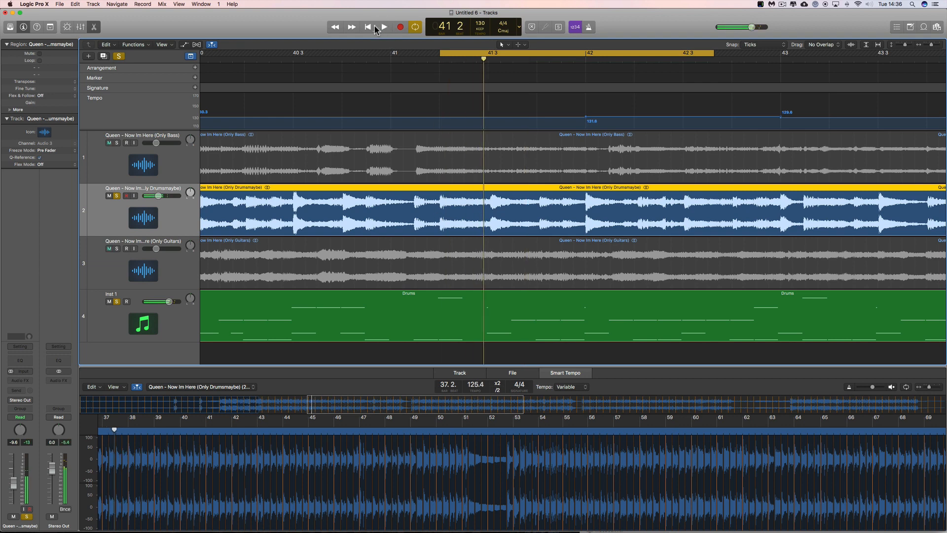
click(368, 28)
Select the two simultaneous notes near 41 2 in the Drums region and move them slightly later onto the playhead
click(484, 293)
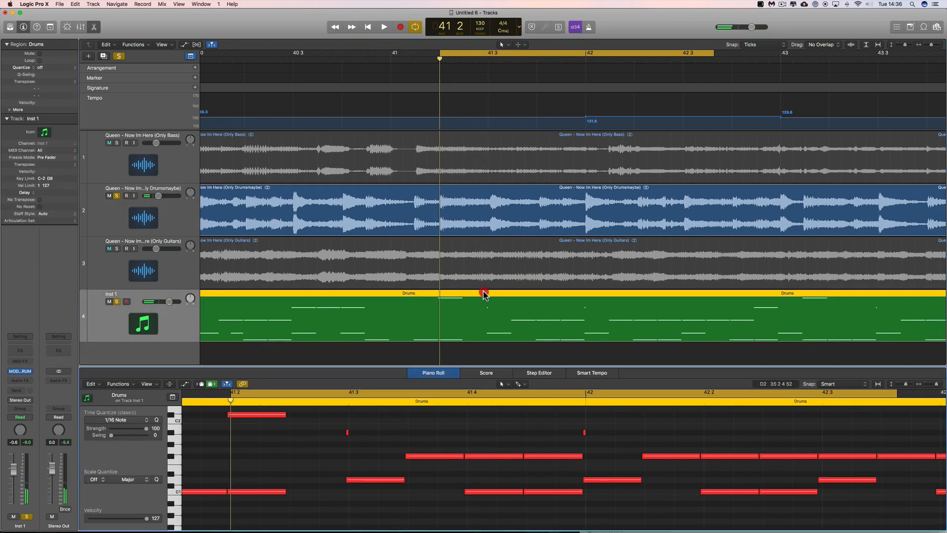
scroll(389, 447, left, 5)
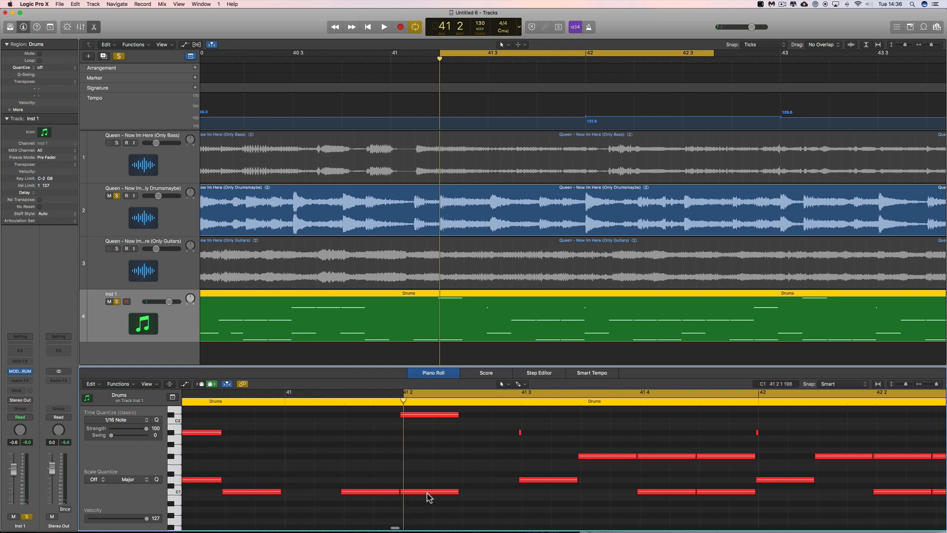
click(429, 497)
click(412, 414)
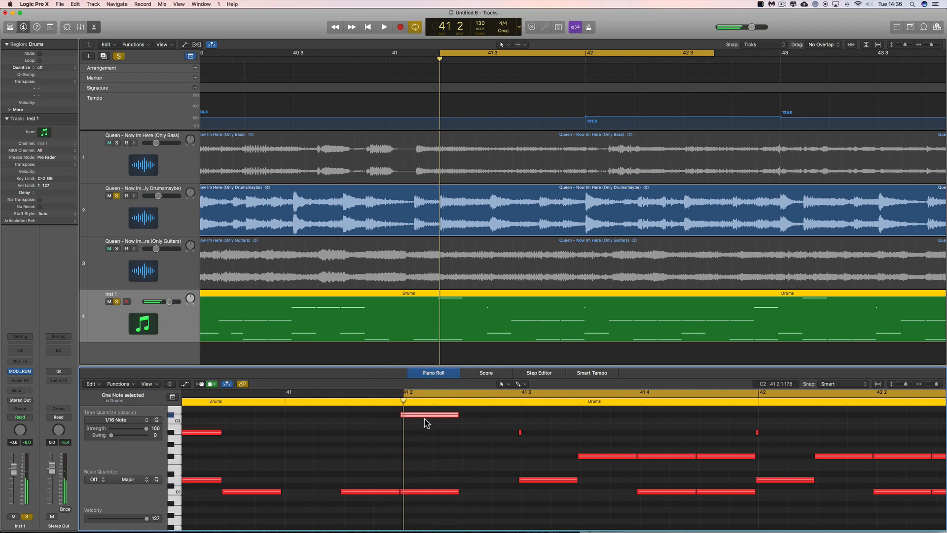
shift+click(416, 491)
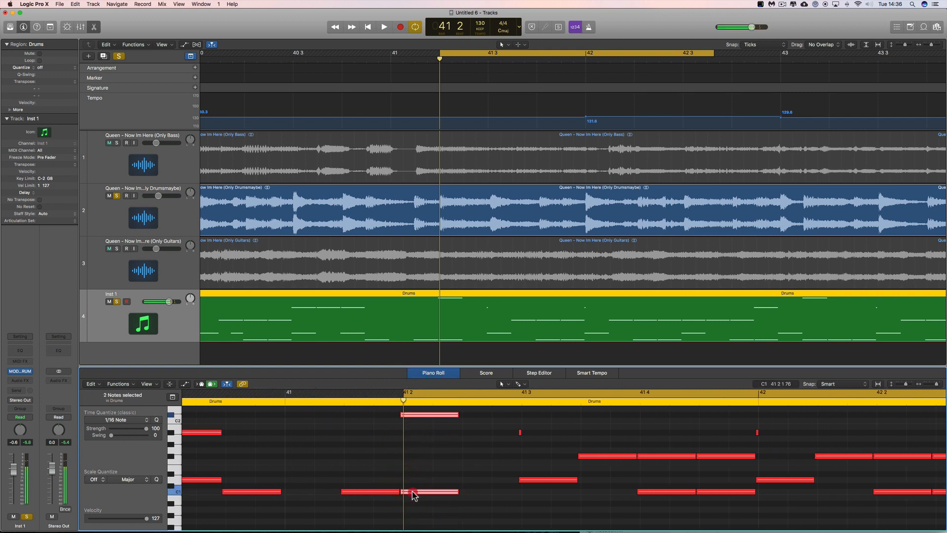
drag(414, 494, 416, 497)
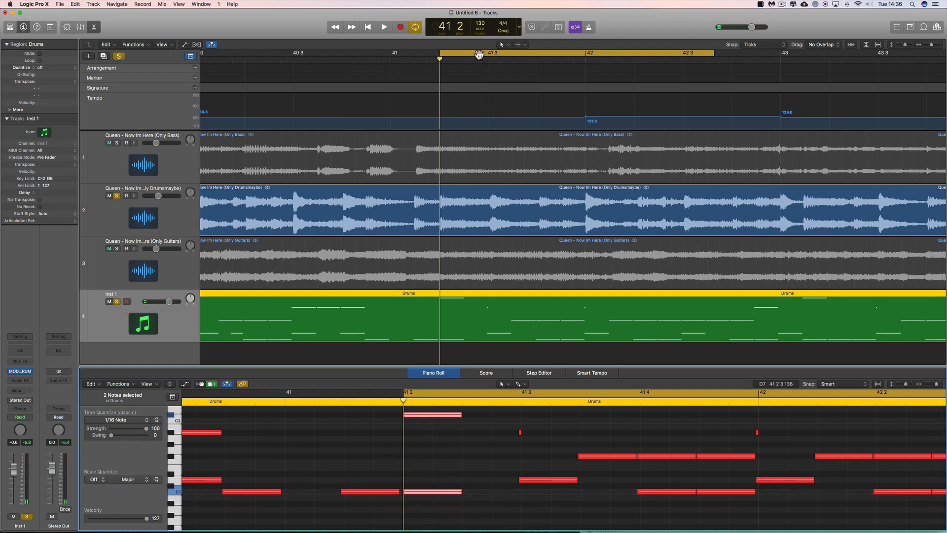
Move the cycle area to start on the stem's hit near 41 3, audition it, and place the playhead at its start
drag(478, 54, 530, 55)
key(space)
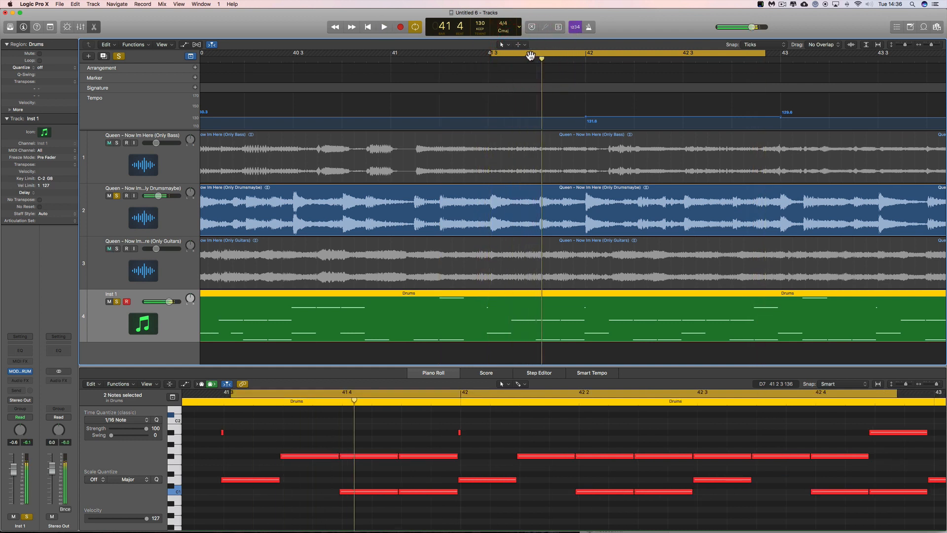
key(space)
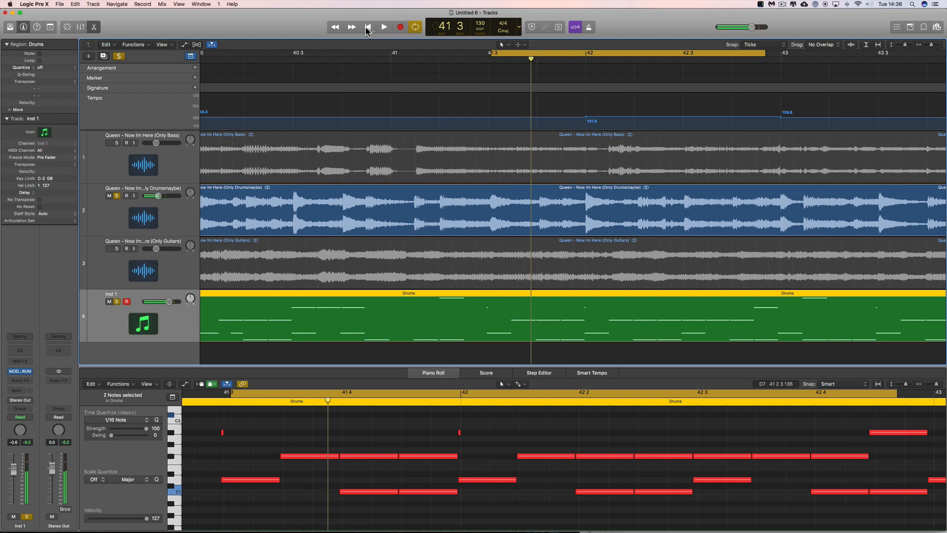
click(367, 28)
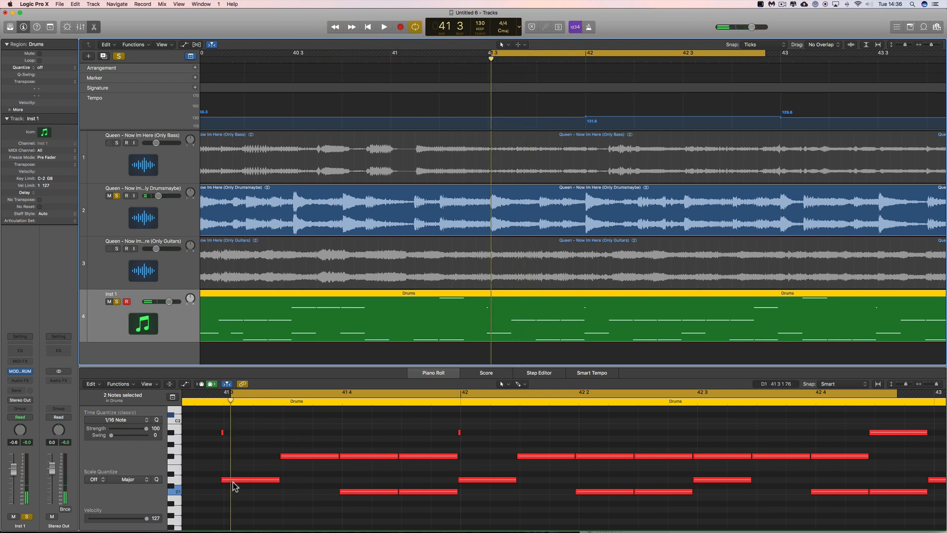
Fine-tune the cycle area's start against the stem's hit near 41 3, replaying it to check the position
scroll(237, 476, left, 3)
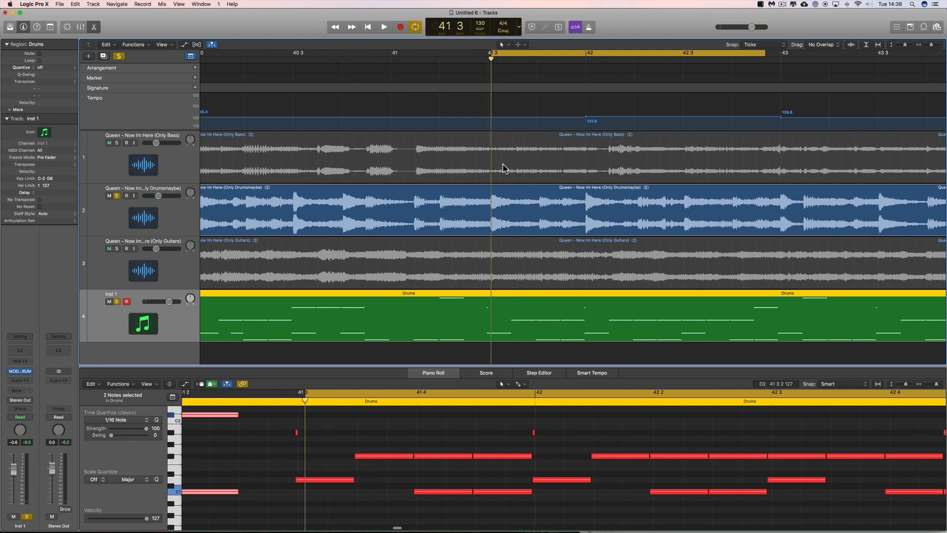
scroll(511, 187, left, 1)
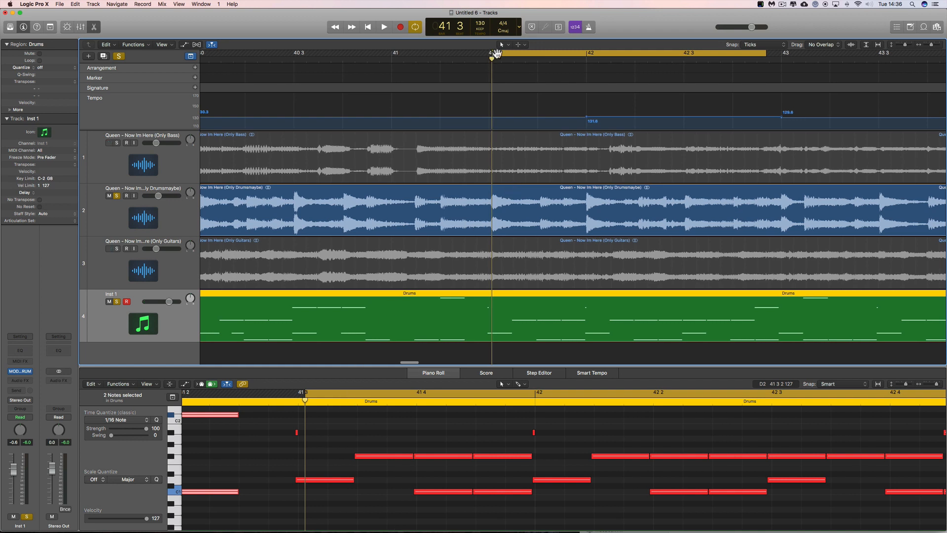
drag(501, 55, 498, 55)
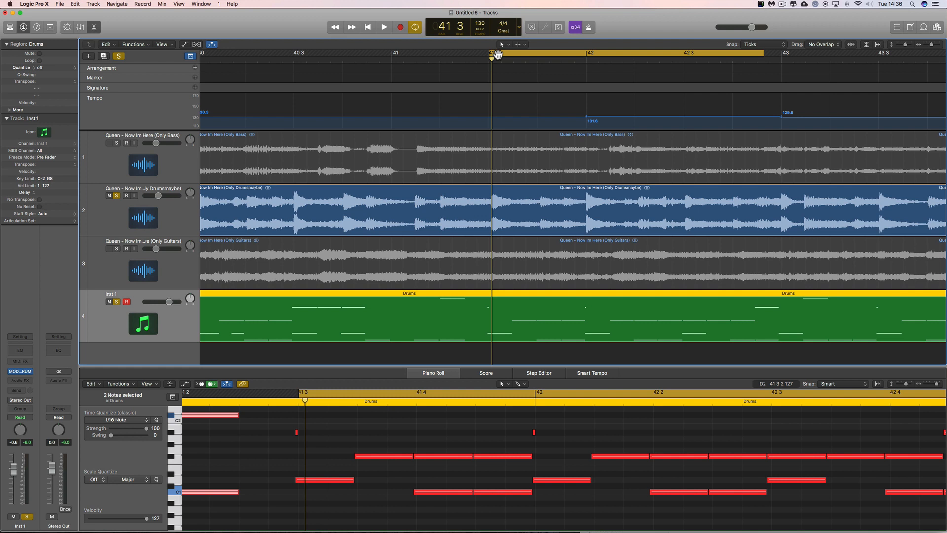
click(383, 28)
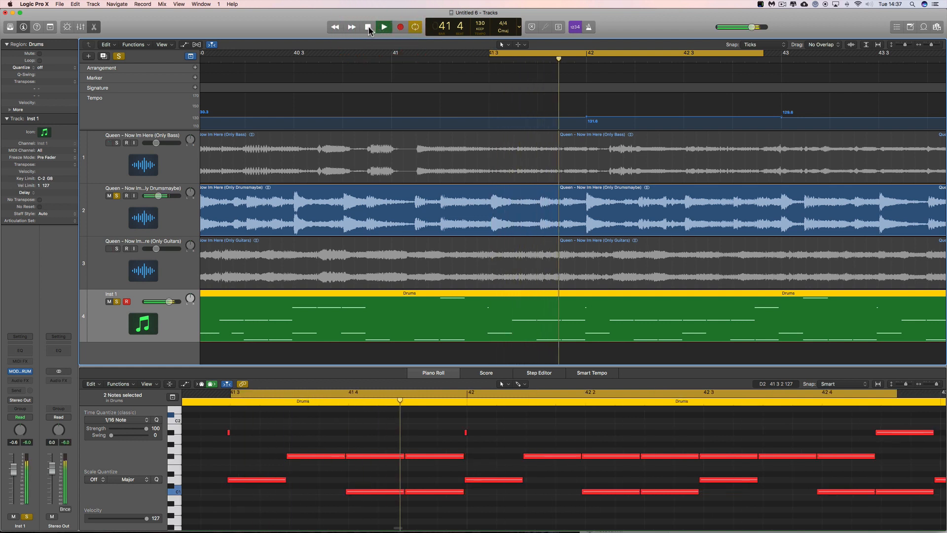
drag(503, 50, 506, 50)
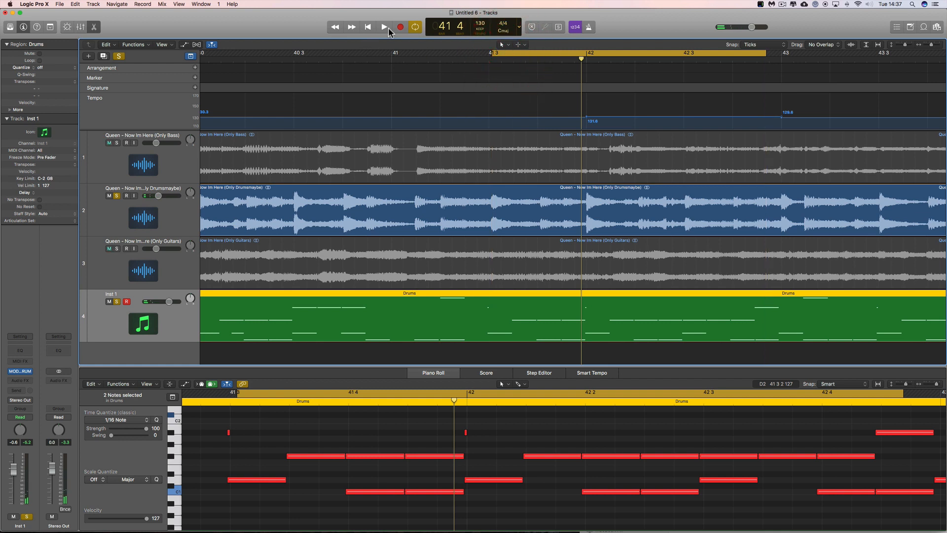
click(381, 27)
click(368, 27)
Return the playhead to the cycle start and move the two notes near 41 3 slightly later to line up with it
click(373, 27)
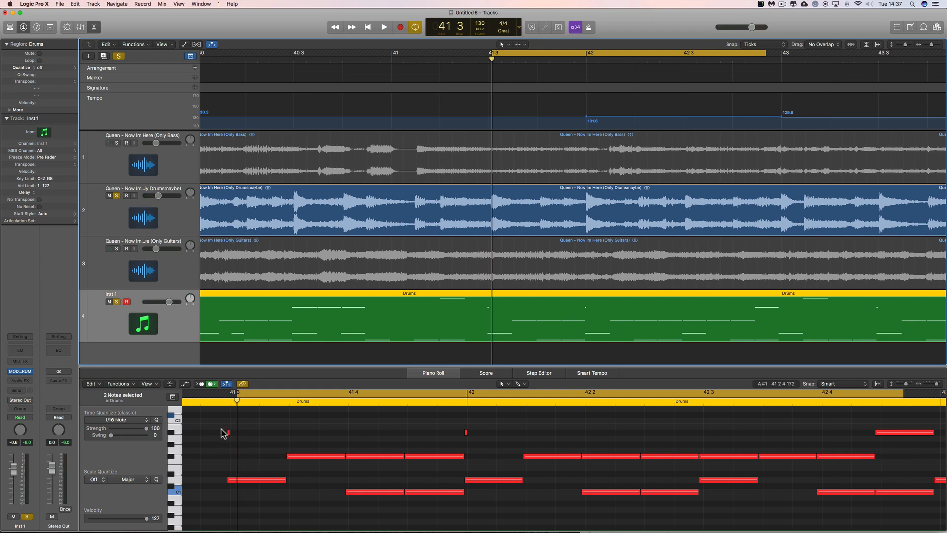
drag(221, 428, 254, 480)
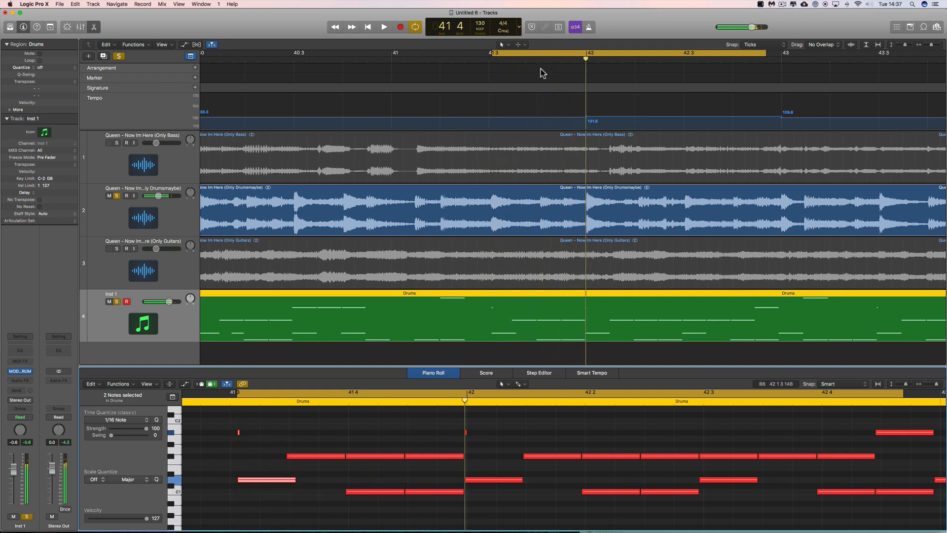
Move the cycle area to start on the drum stem's hit near 41 4, place the playhead there, and select the nearby C1 note
drag(531, 55, 577, 55)
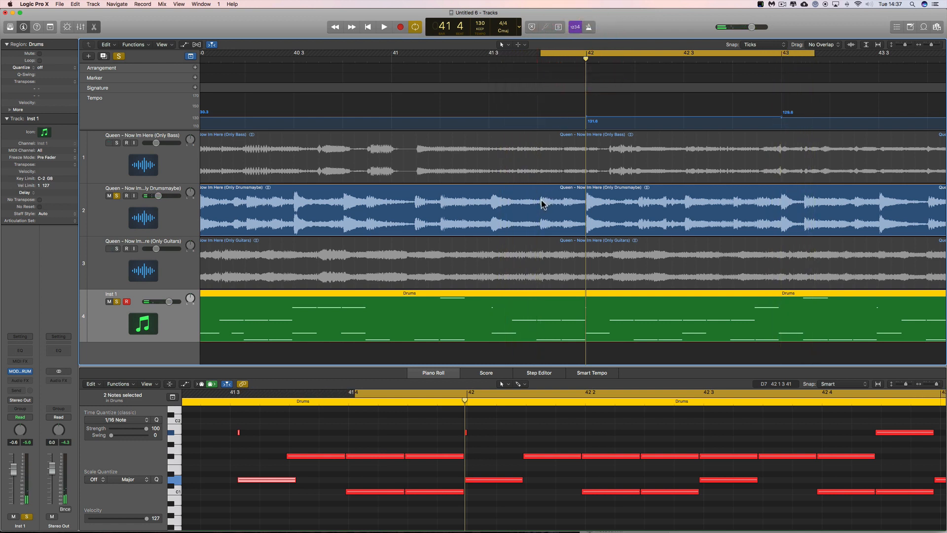
click(368, 28)
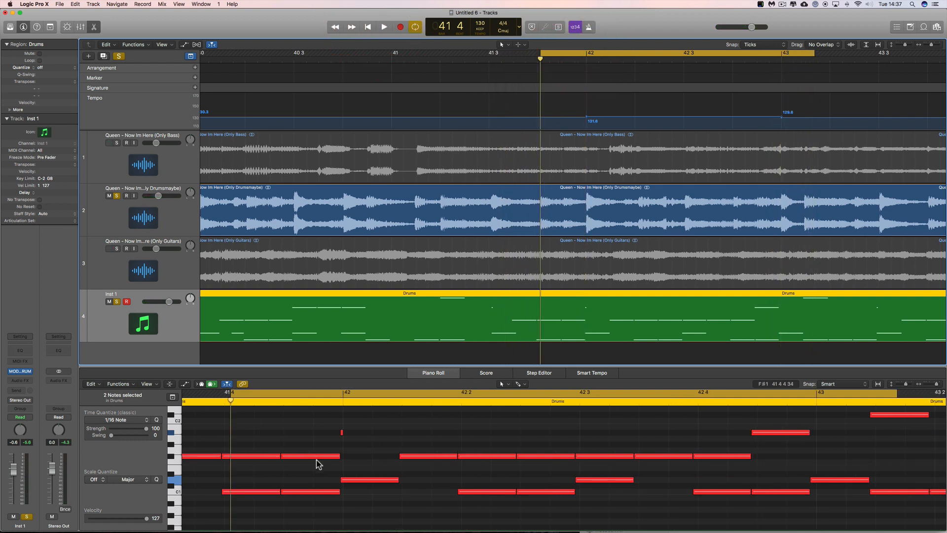
scroll(295, 471, left, 3)
click(290, 495)
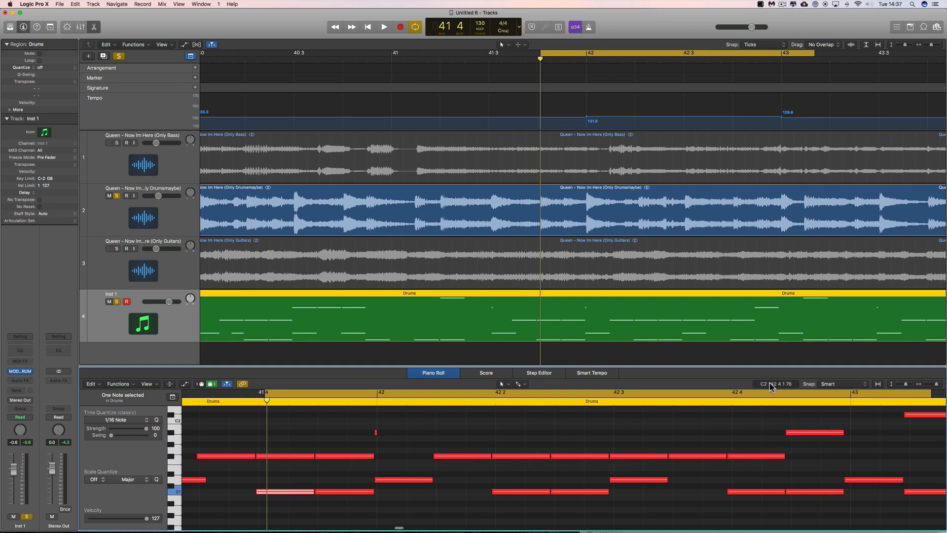
scroll(769, 434, right, 3)
Select the six F#1 notes across bar 42 in the Drums region and shorten them so gaps separate them
drag(931, 44, 925, 44)
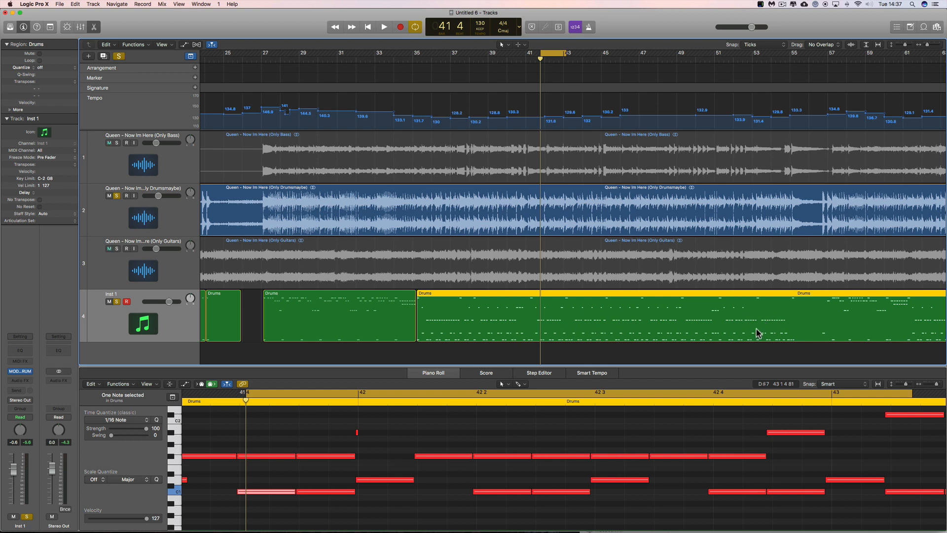
drag(733, 443, 464, 457)
drag(627, 365, 631, 351)
drag(927, 45, 925, 45)
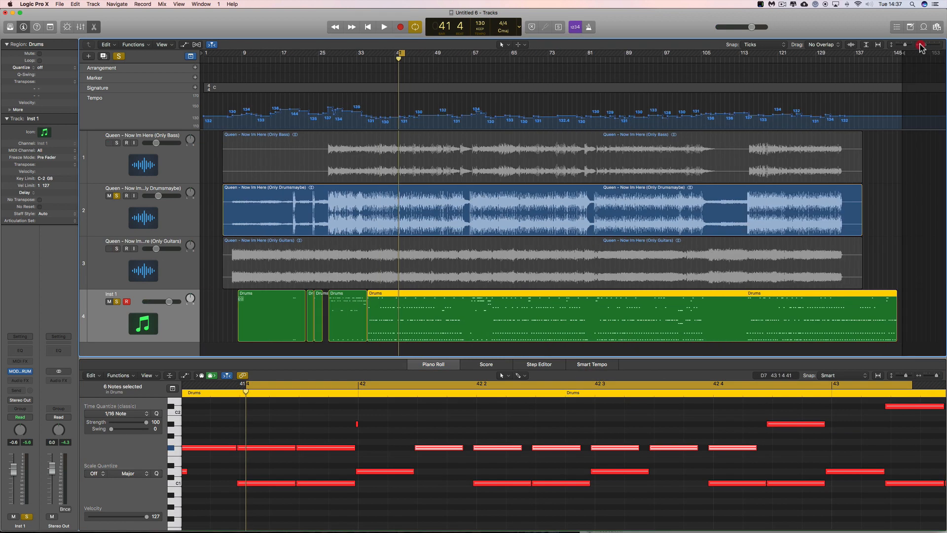
Turn off cycling and shorten the three F#1 notes between 41 3 and 42 in the same way
click(415, 29)
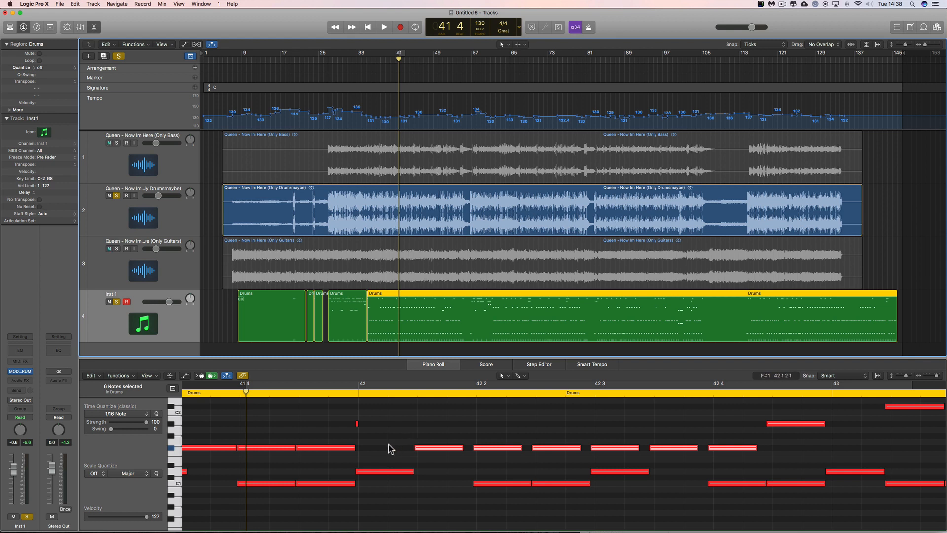
scroll(387, 446, left, 5)
drag(489, 444, 339, 450)
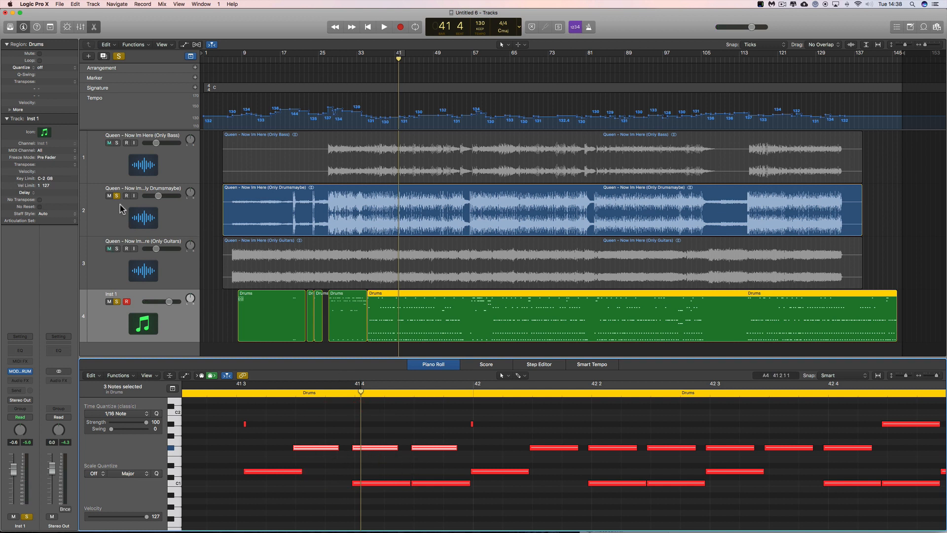
Unsolo the Inst 1 track, select the drum stem track, and audition the stem on its own from 41 4
click(117, 302)
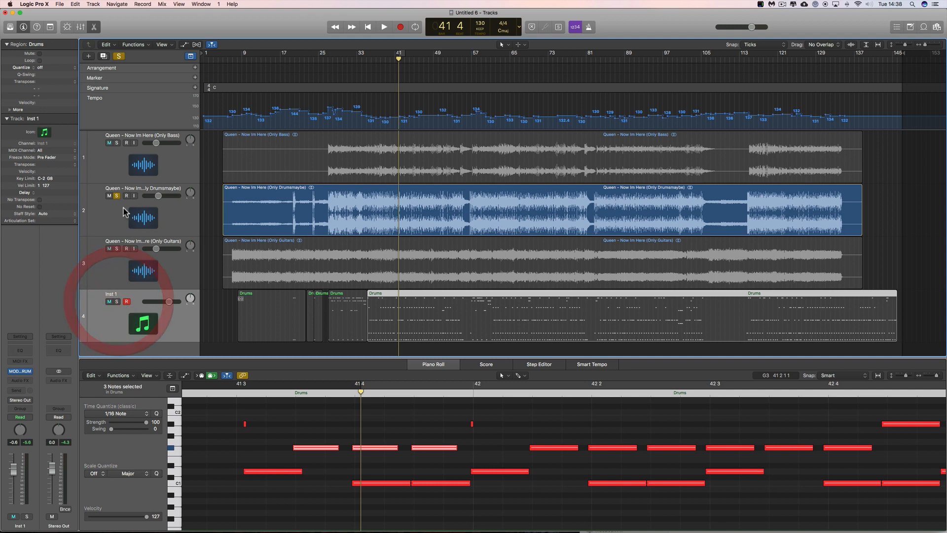
click(169, 211)
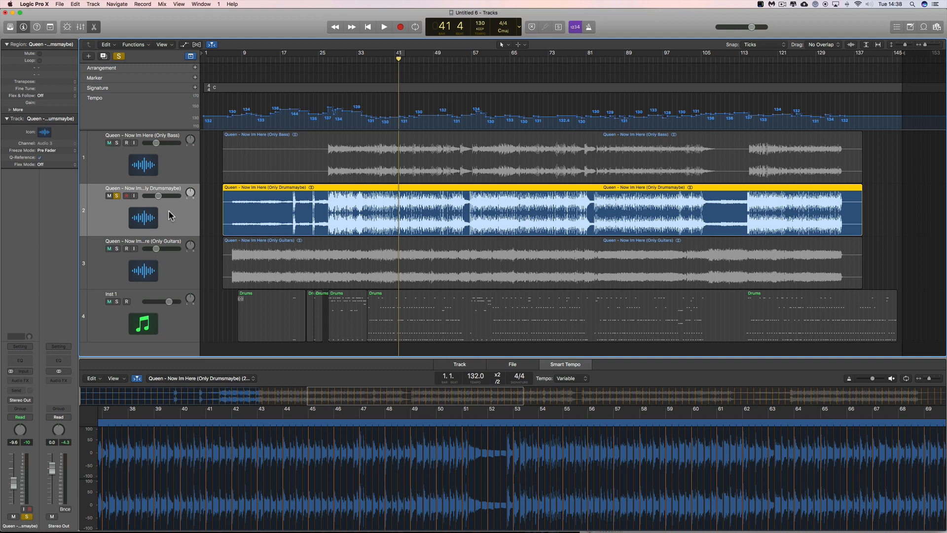
key(space)
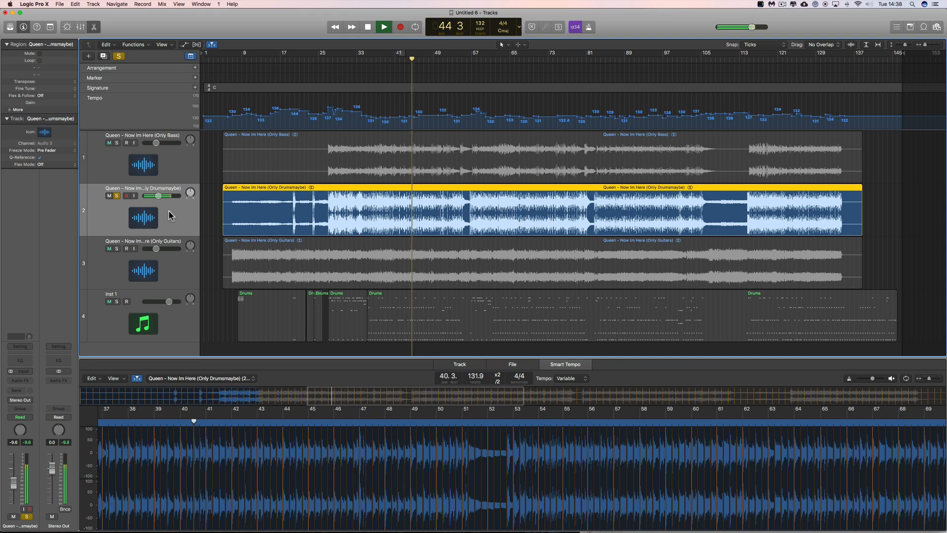
key(space)
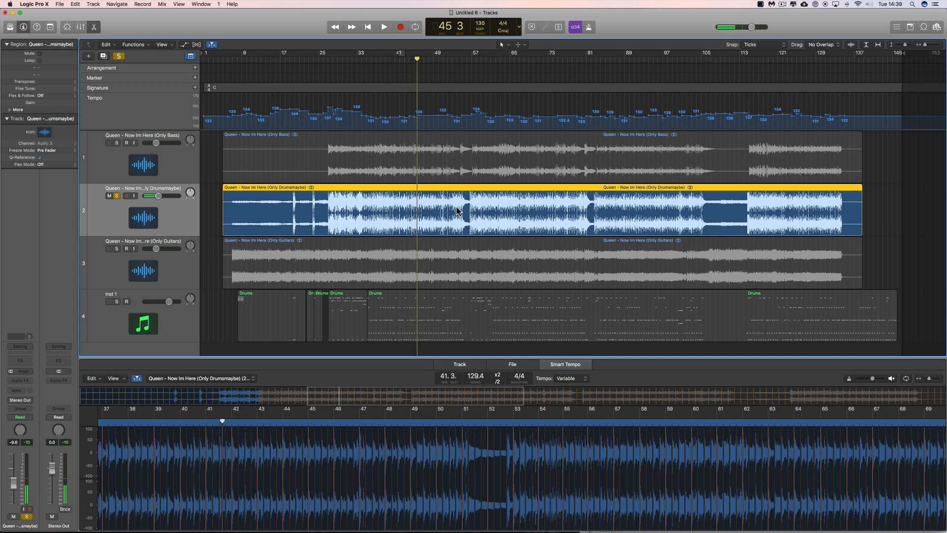
Try the hi-hat's aperture continuous control in the MODO DRUM settings, switch it back off, and close the plug-in
click(416, 304)
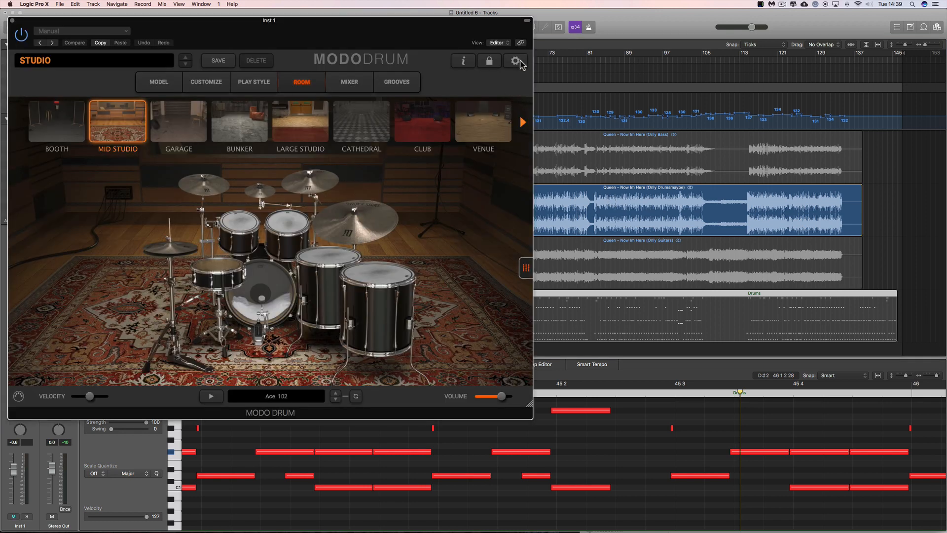
click(519, 61)
click(283, 162)
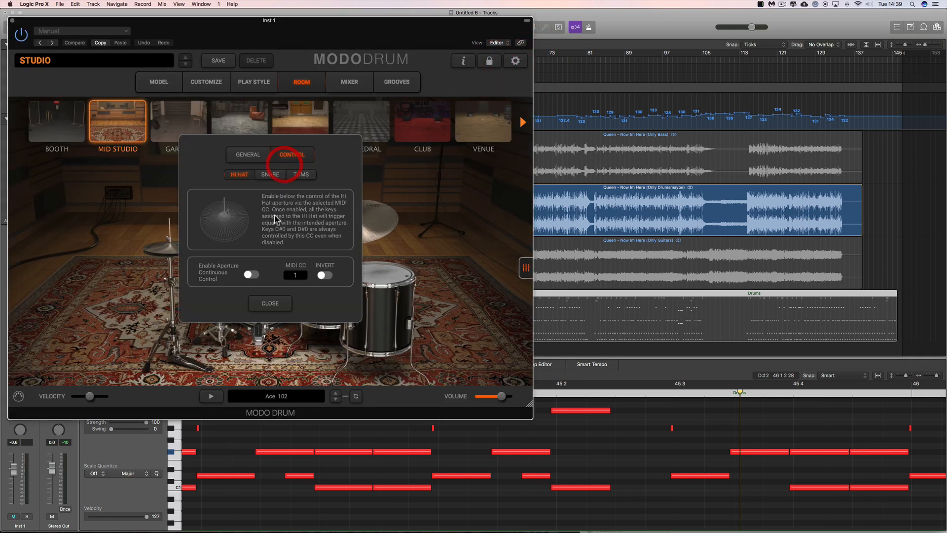
click(252, 275)
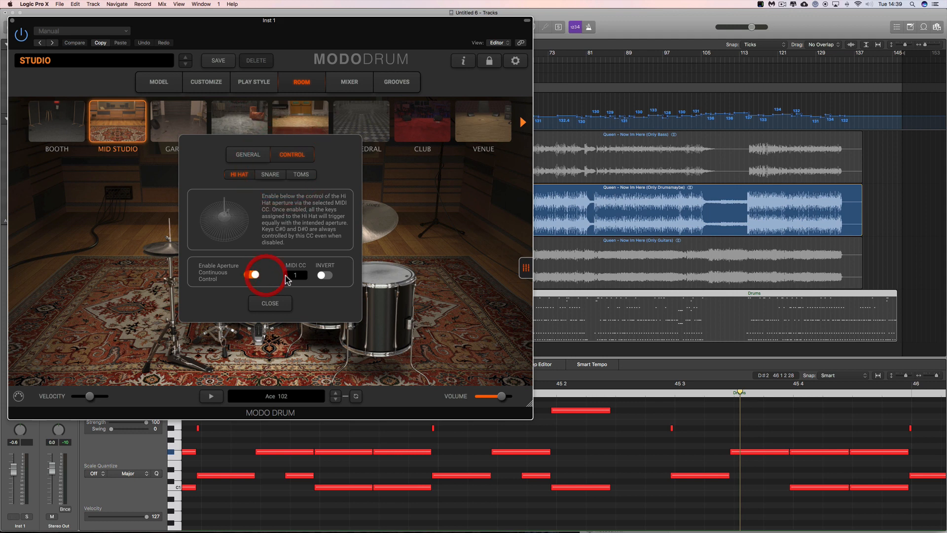
click(249, 276)
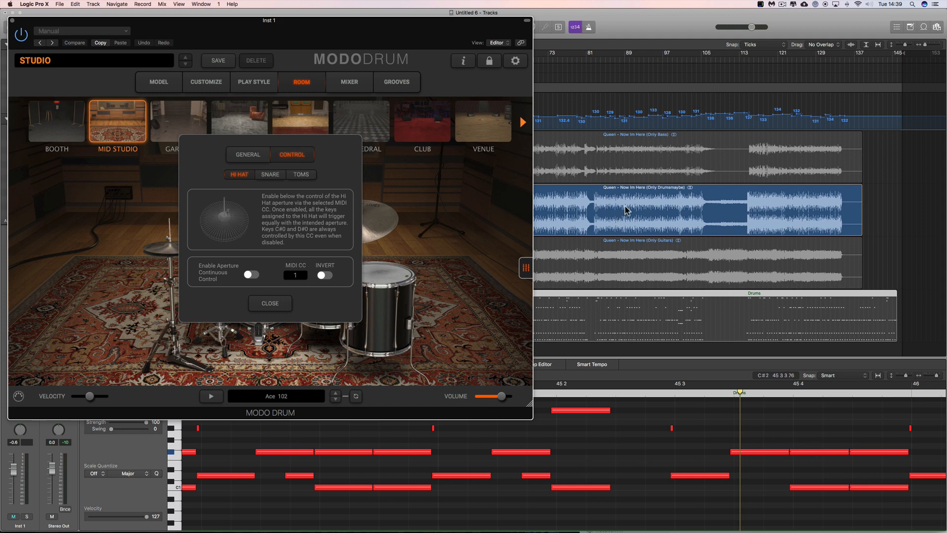
click(279, 303)
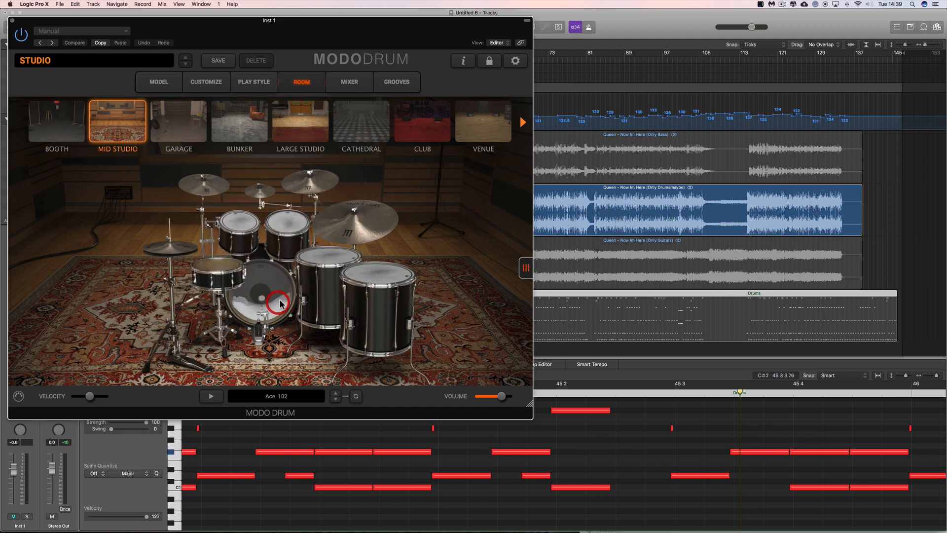
click(11, 21)
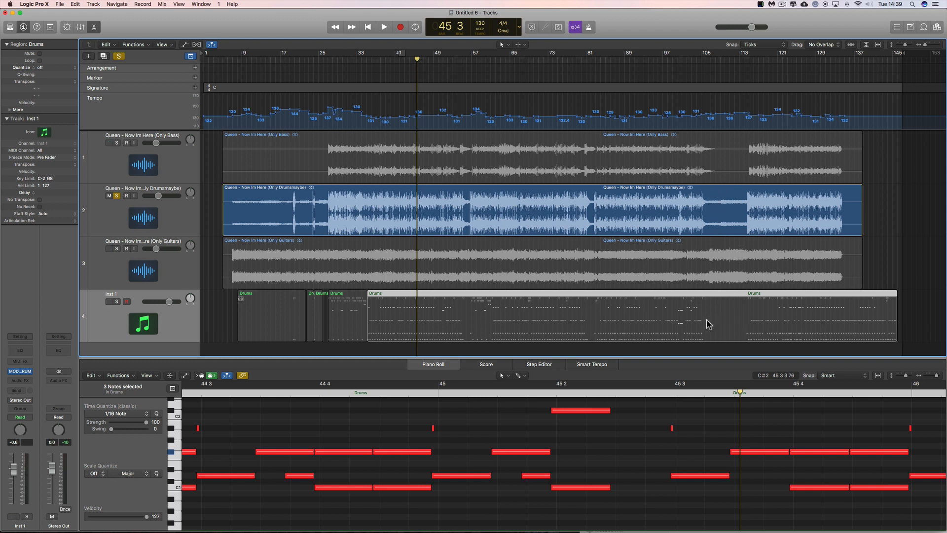
Examine the notes of the short Drums region starting at bar 27 and of the long Drums region following it
click(349, 314)
click(404, 312)
click(347, 303)
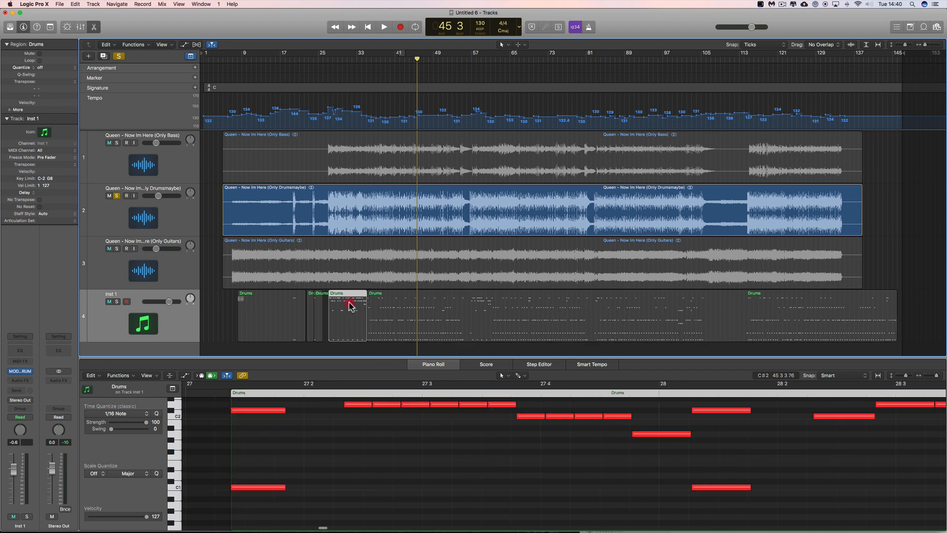
click(465, 293)
click(465, 294)
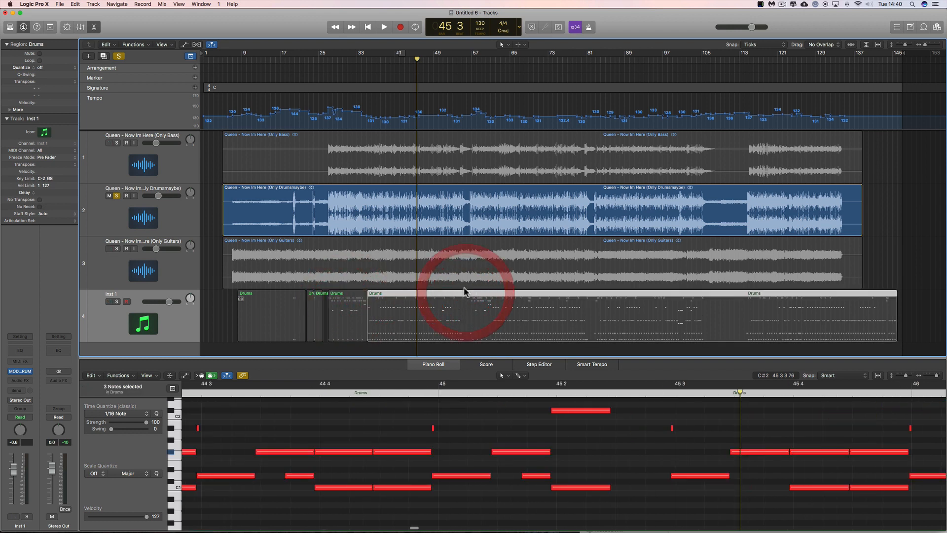